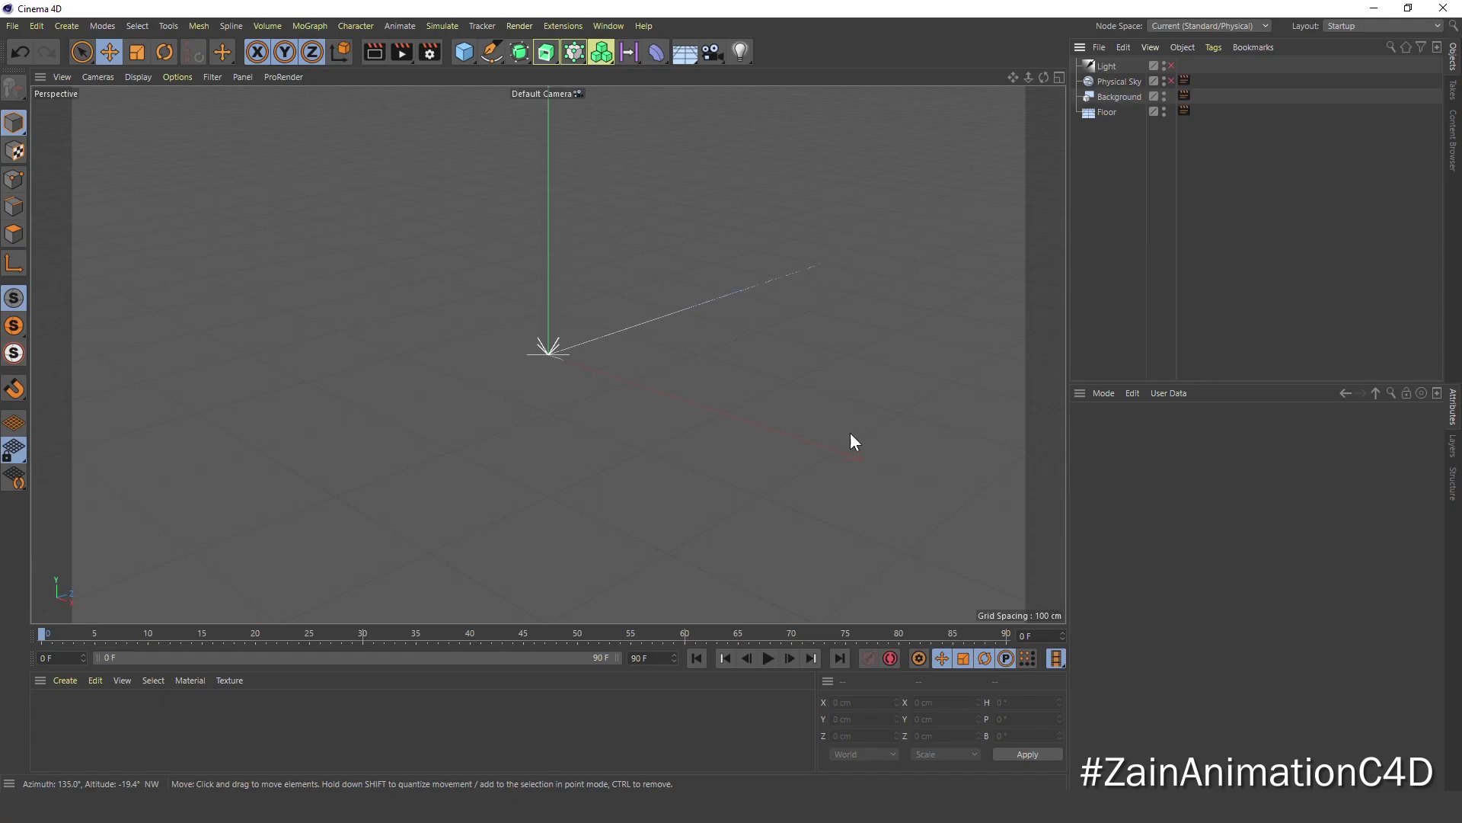
# Step: Turn off the Floor's Visible in Editor and open the spline shapes palette
pyautogui.click(575, 369)
pyautogui.click(1100, 111)
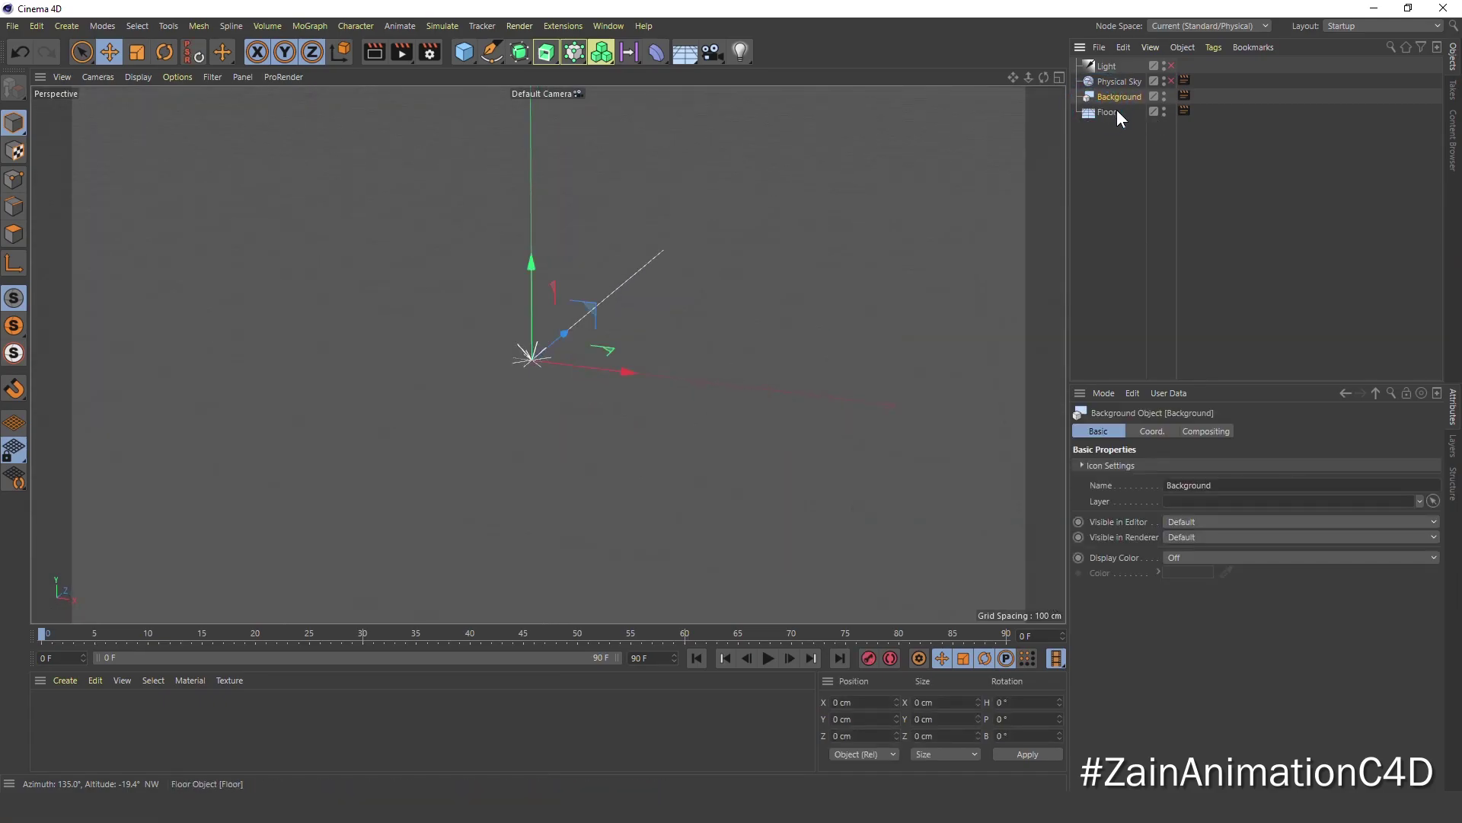
pyautogui.click(1163, 109)
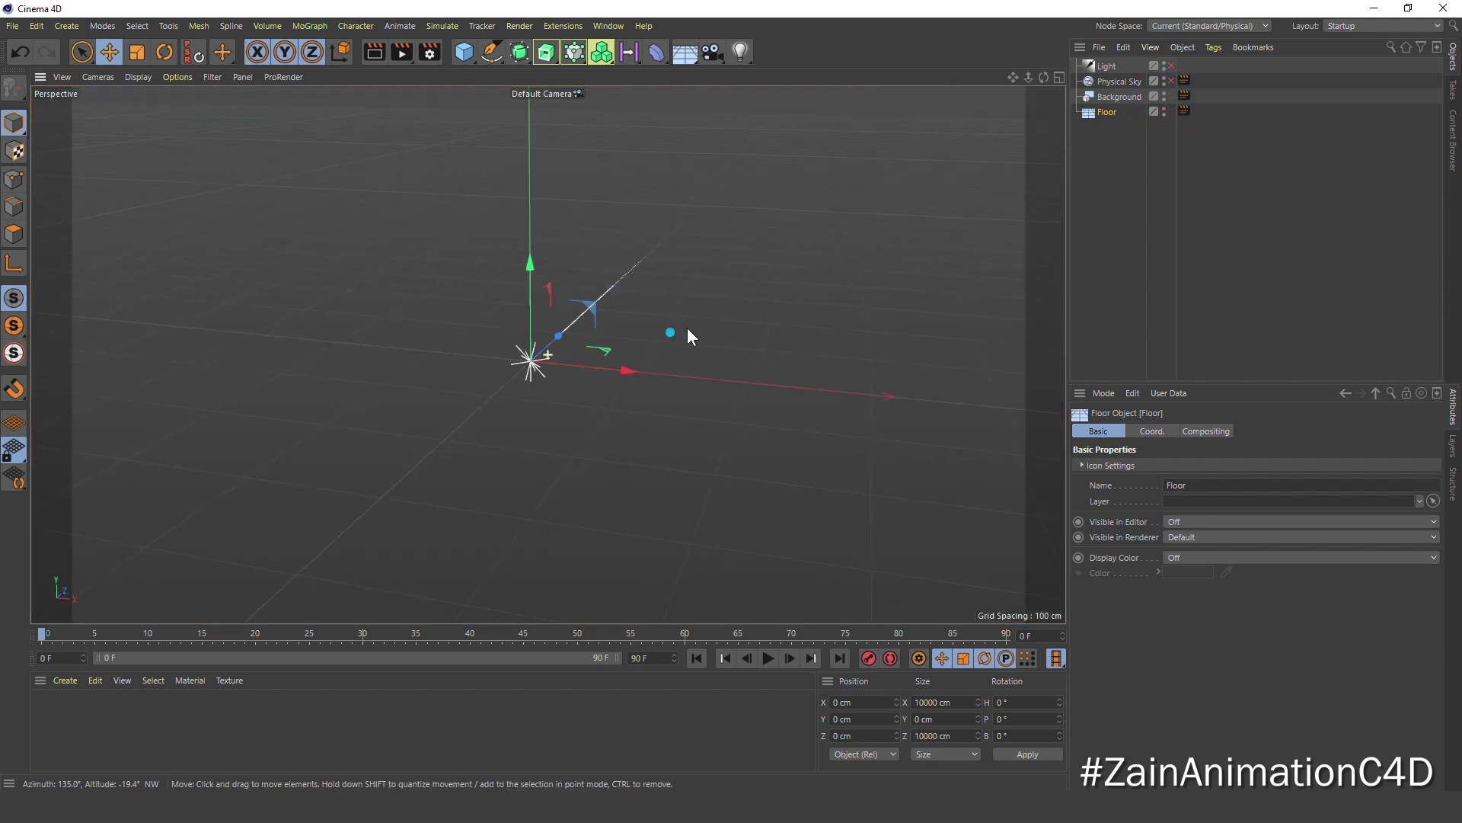
pyautogui.click(494, 53)
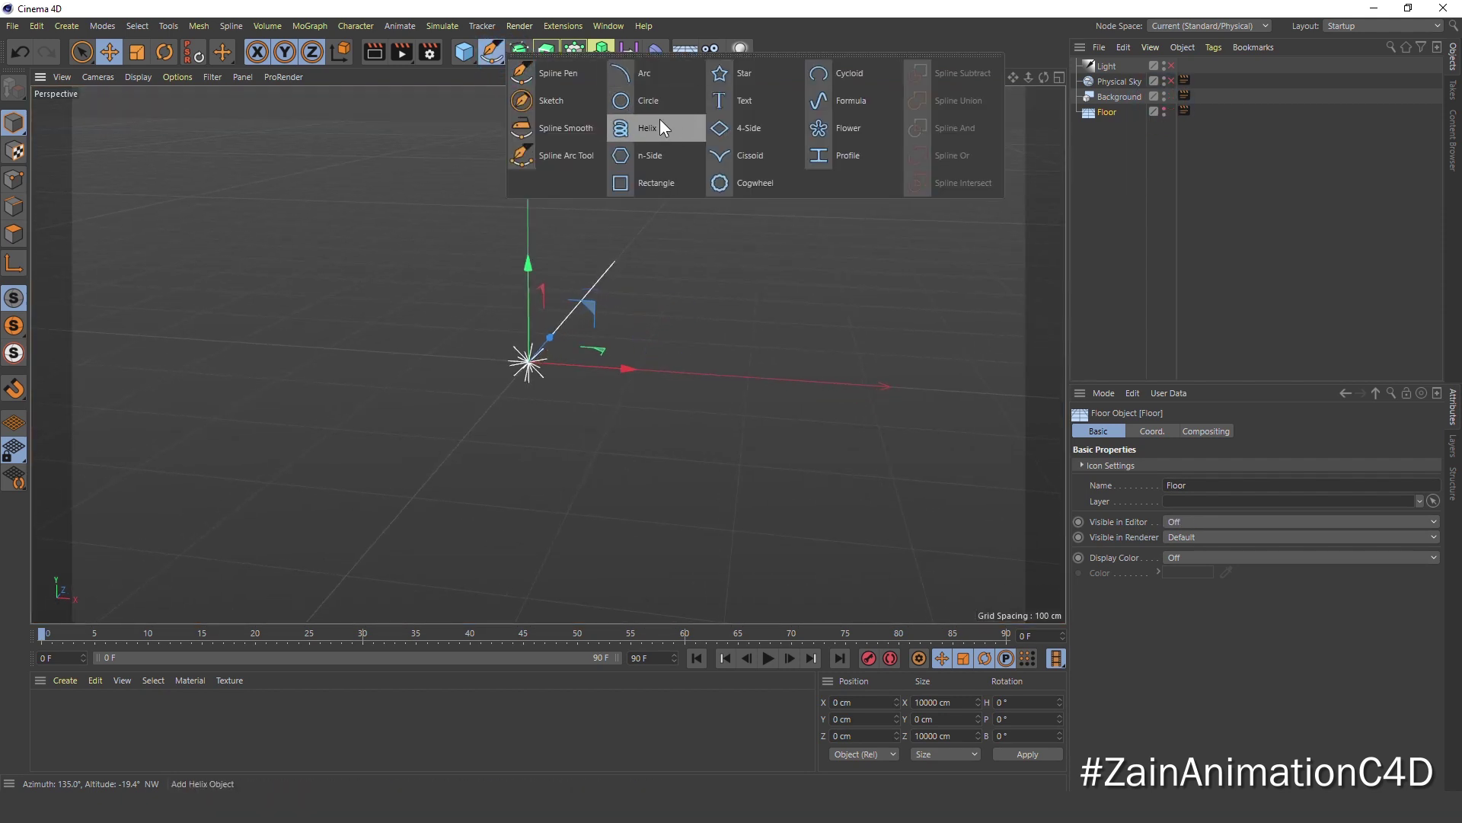
# Step: Add a Formula spline with Y(t) 30.0*Sin(t*PI), Tmin -5 and Tmax 5
pyautogui.click(859, 106)
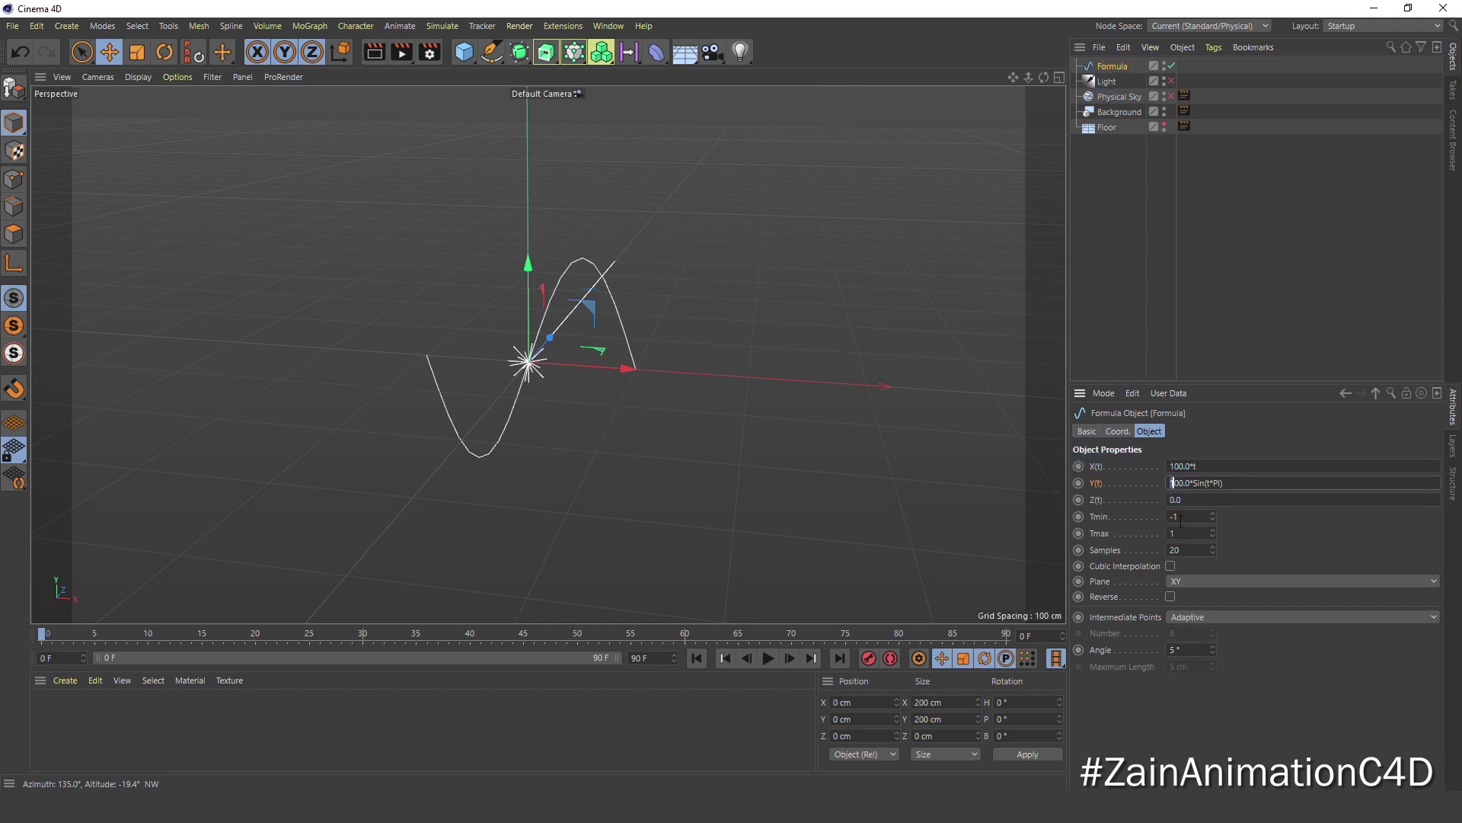
pyautogui.write('30')
pyautogui.press('Return')
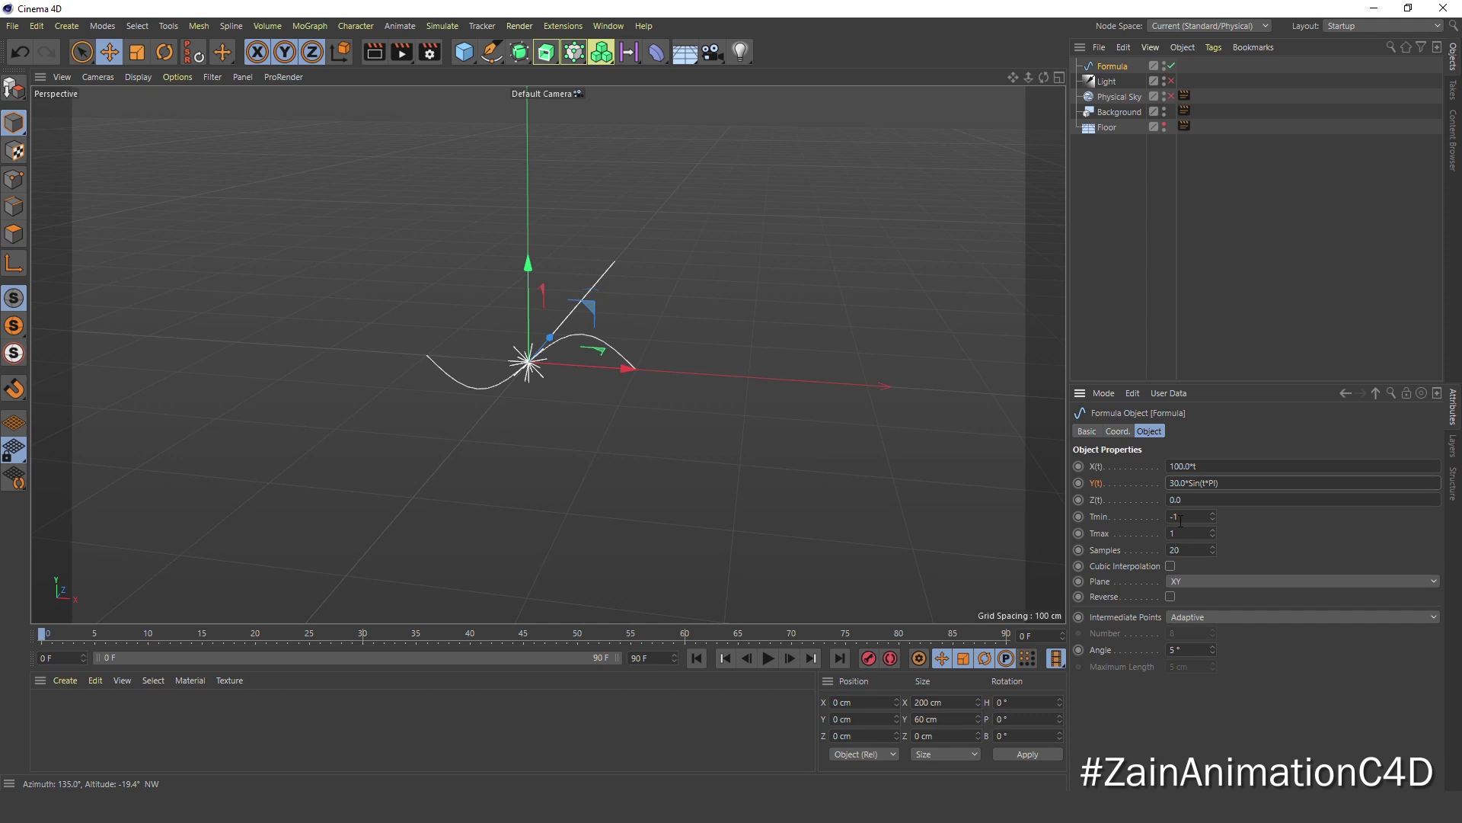
pyautogui.click(1177, 524)
pyautogui.press('Tab')
pyautogui.write('5')
pyautogui.press('Tab')
pyautogui.write('36')
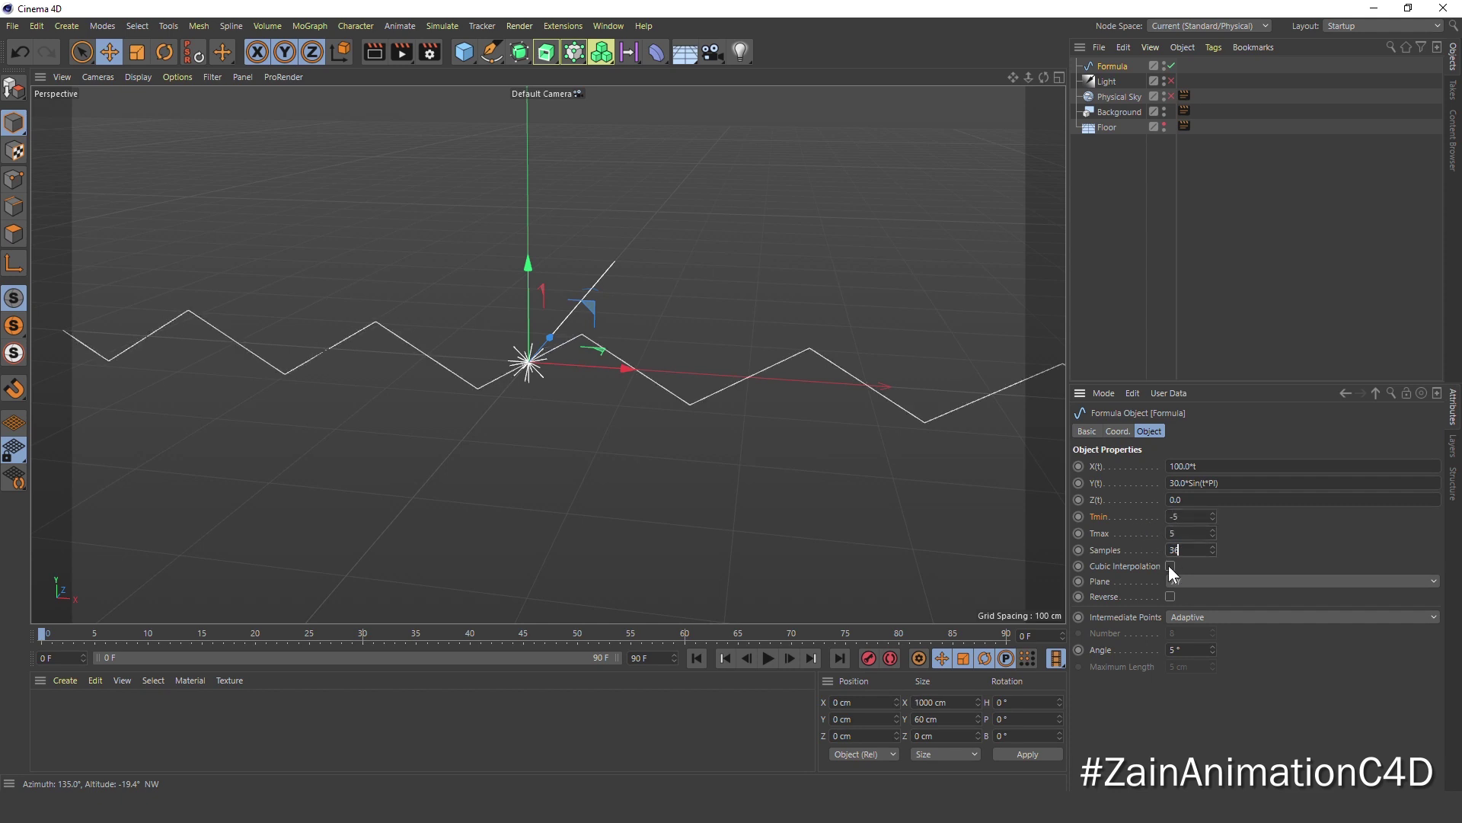
# Step: Make the formula Cubic, on the XZ plane with Uniform points, then add a Circle spline
pyautogui.click(1170, 565)
pyautogui.click(1181, 581)
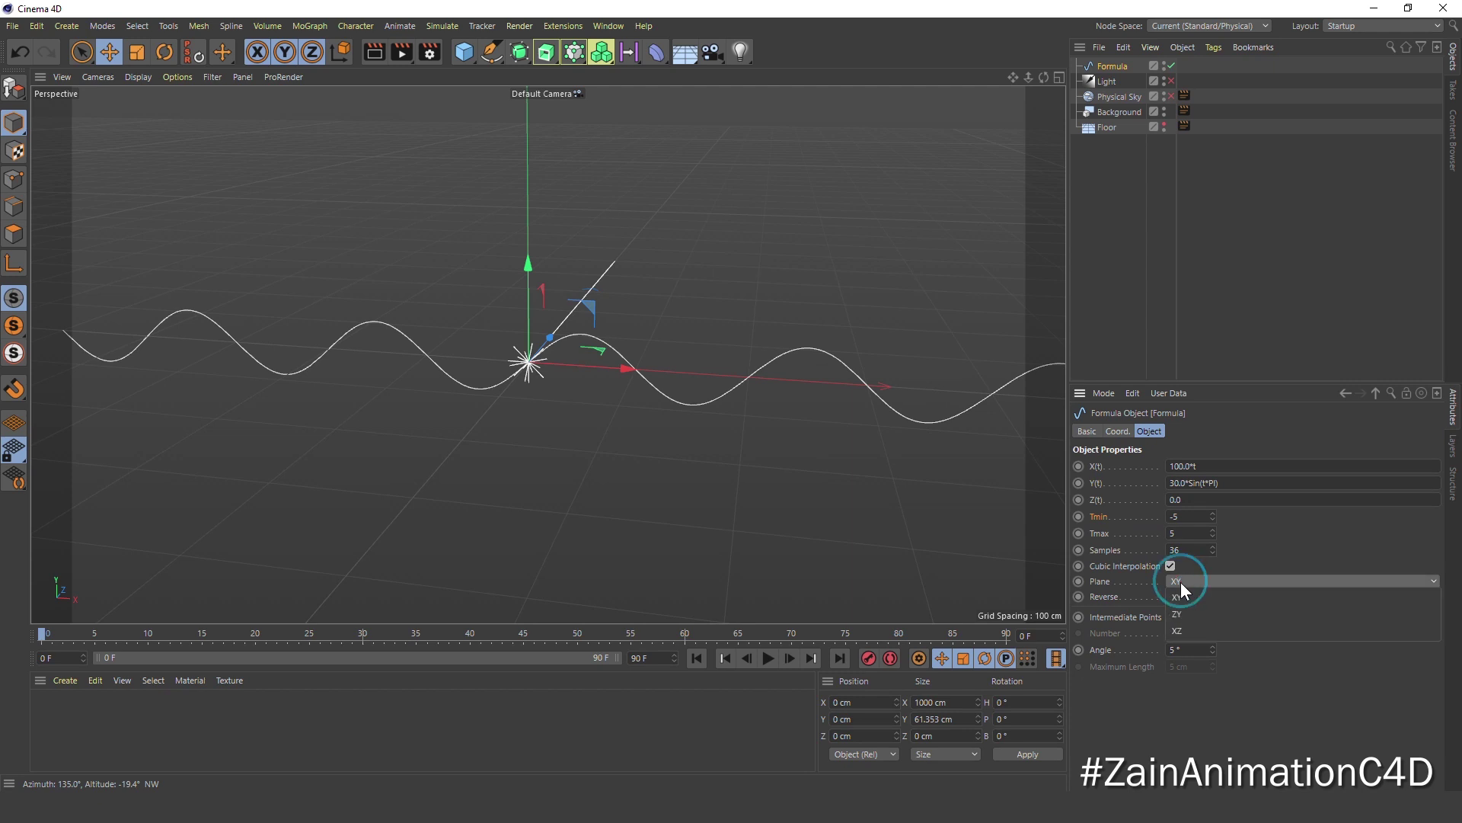
pyautogui.click(1191, 634)
pyautogui.keyDown('alt'); pyautogui.moveTo(575, 425); pyautogui.dragTo(617, 420); pyautogui.keyUp('alt')
pyautogui.click(1187, 616)
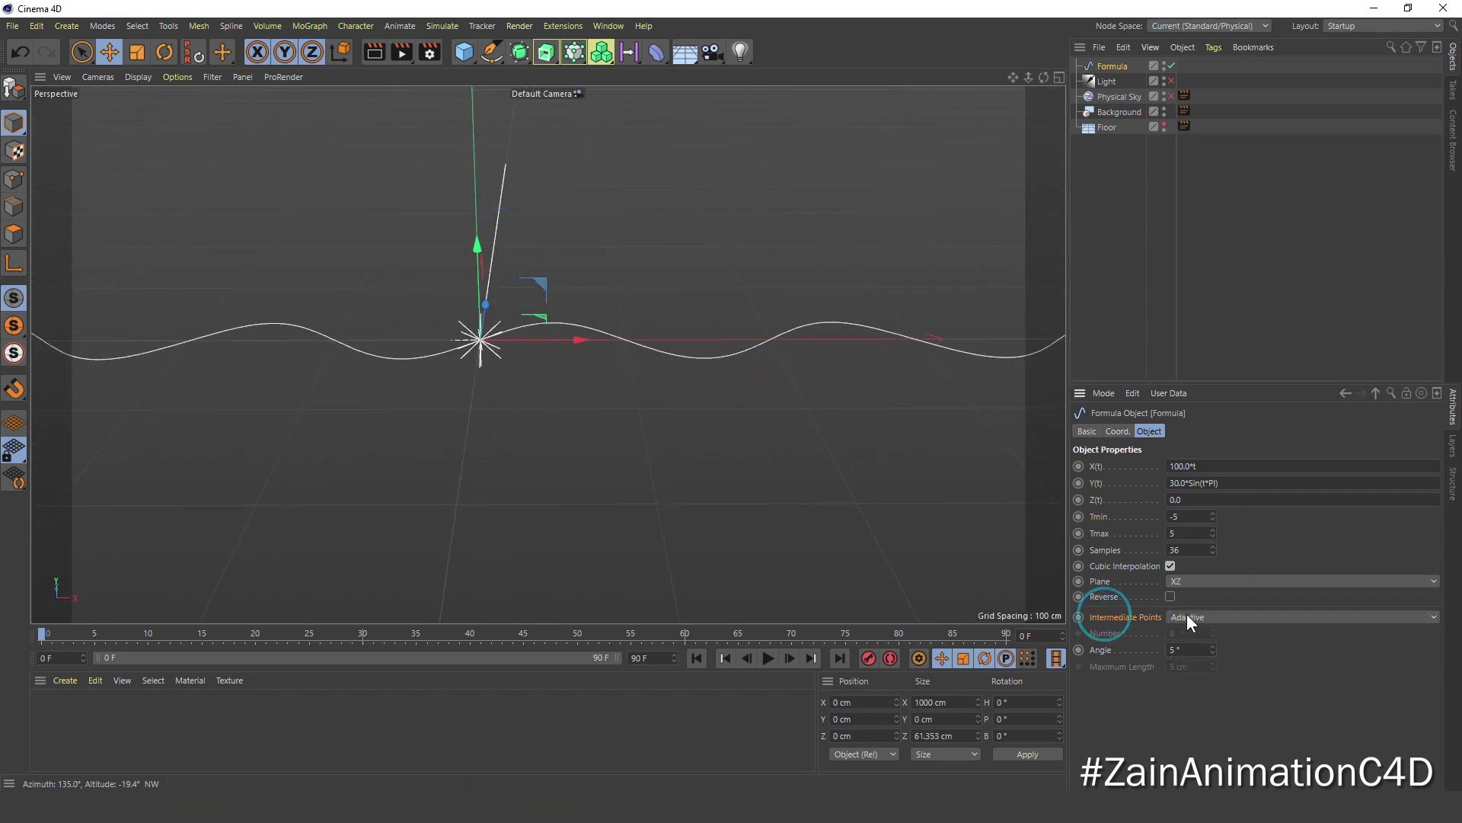
pyautogui.click(1206, 670)
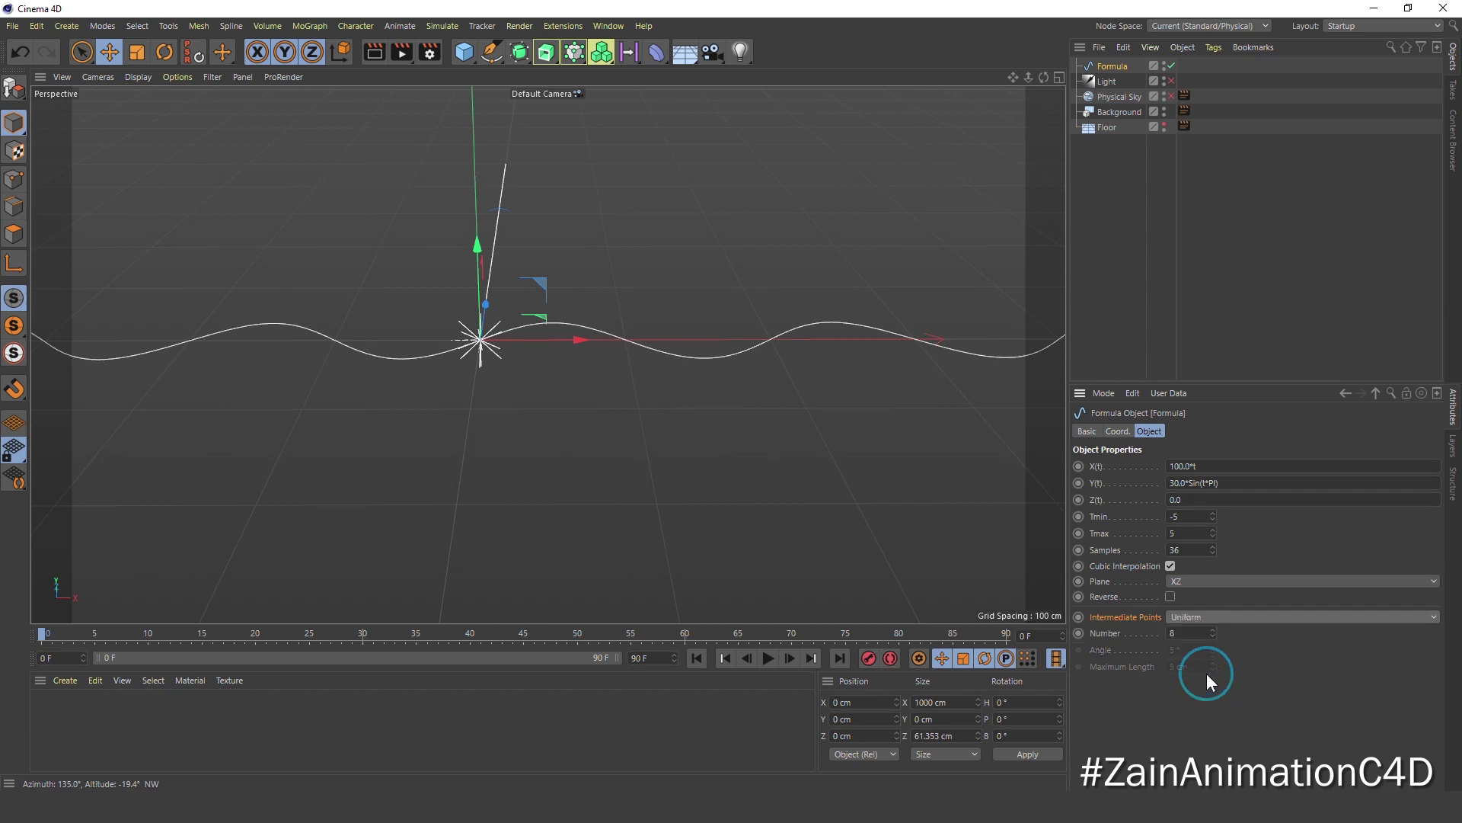
pyautogui.moveTo(642, 397)
pyautogui.keyDown('alt'); pyautogui.mouseDown()
pyautogui.moveTo(804, 382)
pyautogui.moveTo(699, 395)
pyautogui.moveTo(731, 385)
pyautogui.mouseUp(); pyautogui.keyUp('alt')
pyautogui.moveTo(493, 51); pyautogui.dragTo(646, 89)
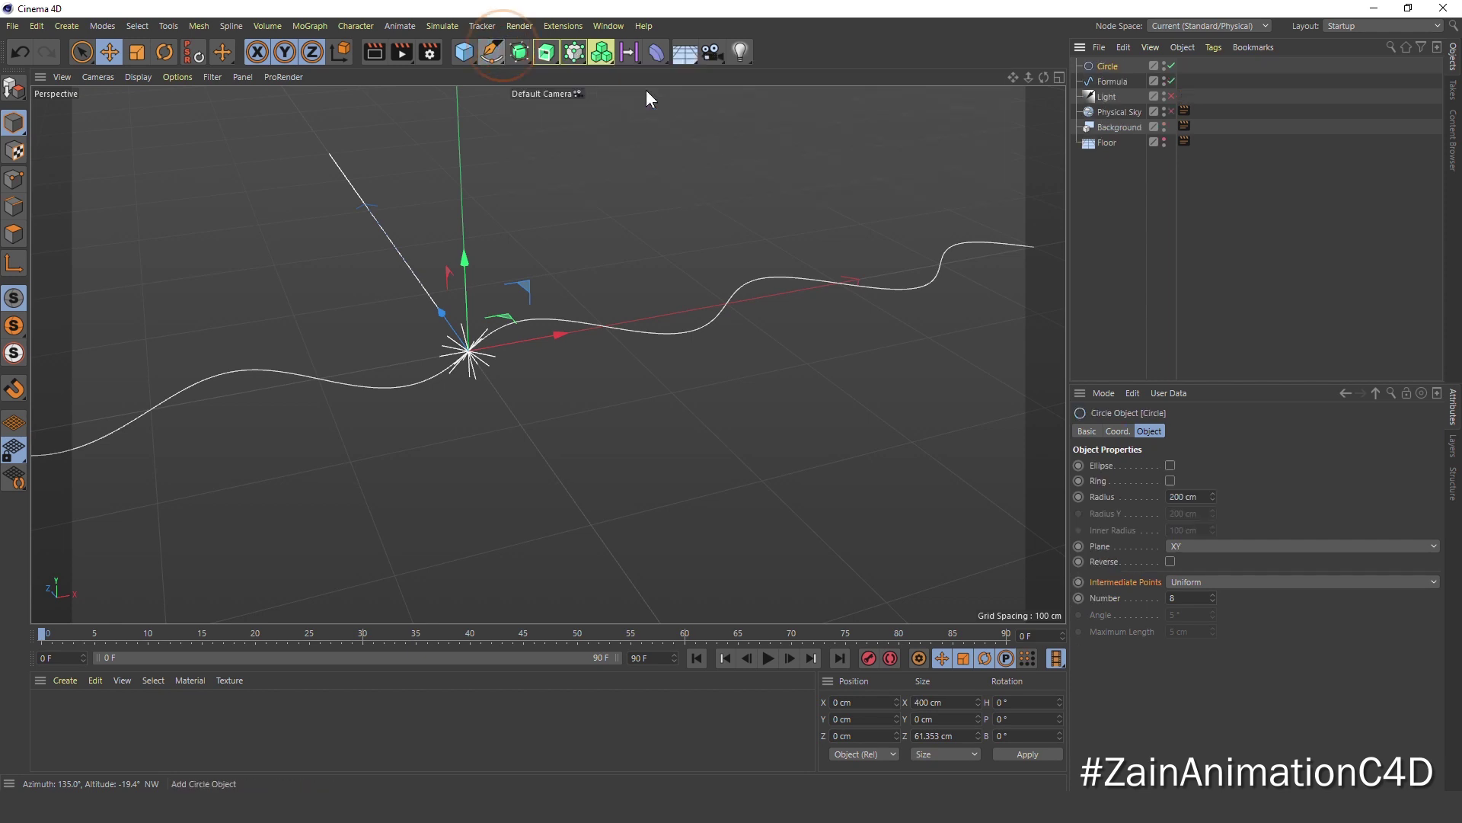
# Step: Set the Circle spline's Radius to 10 cm
pyautogui.doubleClick(1188, 495)
pyautogui.write('10')
pyautogui.press('Return')
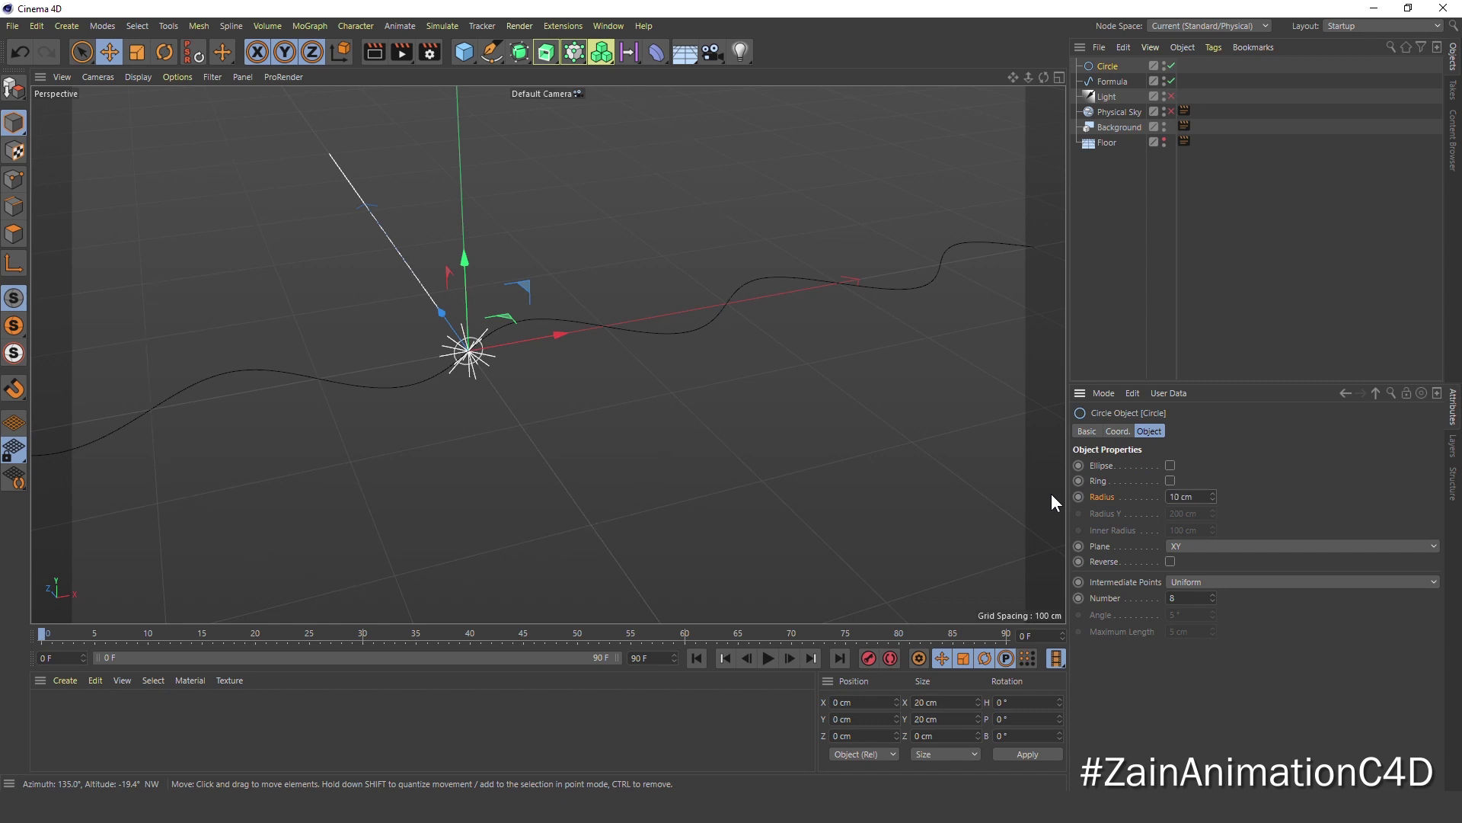
pyautogui.click(1112, 545)
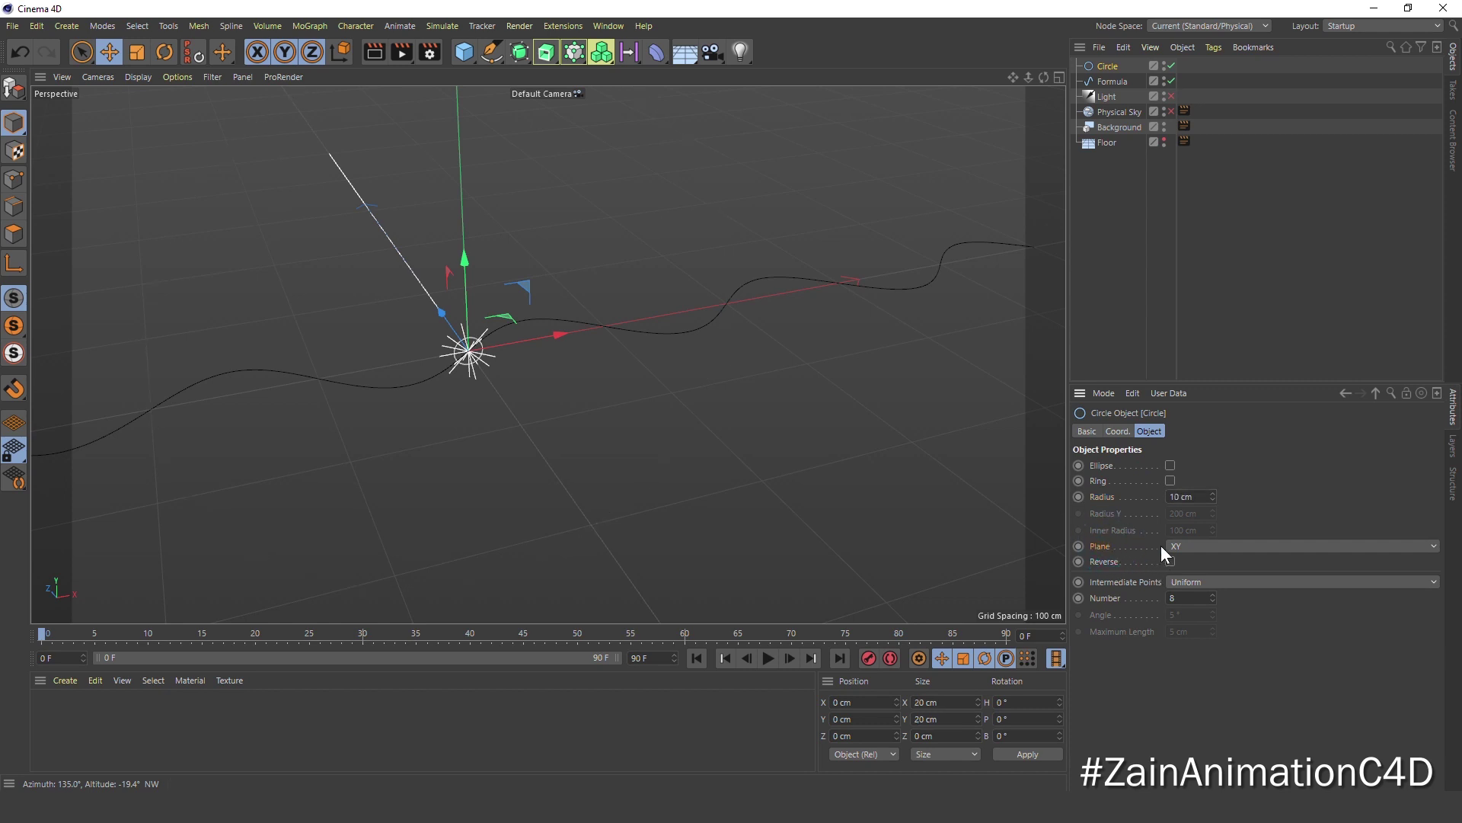
pyautogui.keyDown('alt'); pyautogui.moveTo(576, 440); pyautogui.dragTo(628, 420); pyautogui.keyUp('alt')
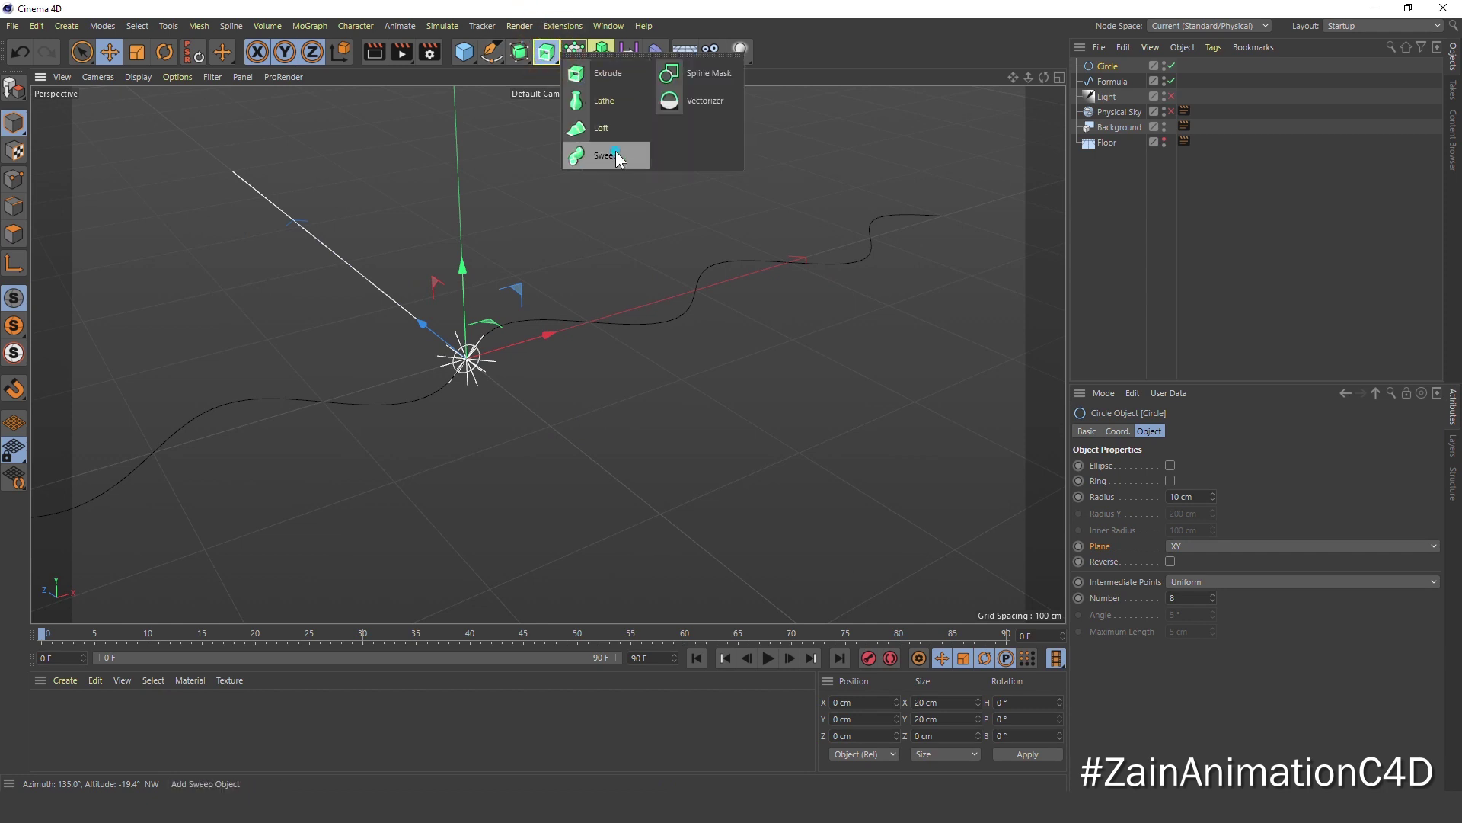
# Step: Add a Sweep and place the Circle and Formula splines inside it
pyautogui.moveTo(561, 46); pyautogui.dragTo(615, 150)
pyautogui.click(1108, 81)
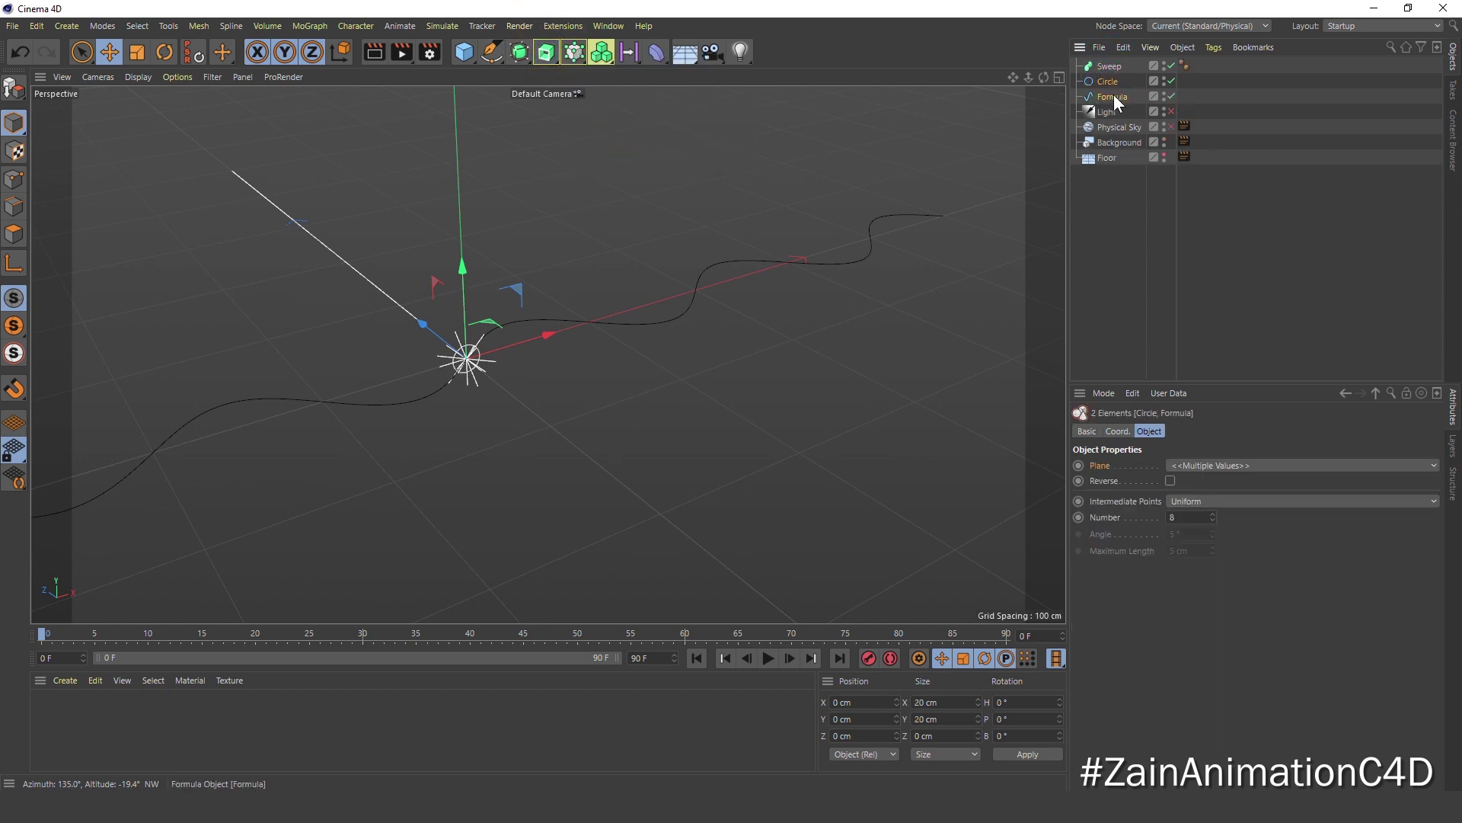
pyautogui.moveTo(1106, 65); pyautogui.dragTo(1107, 67)
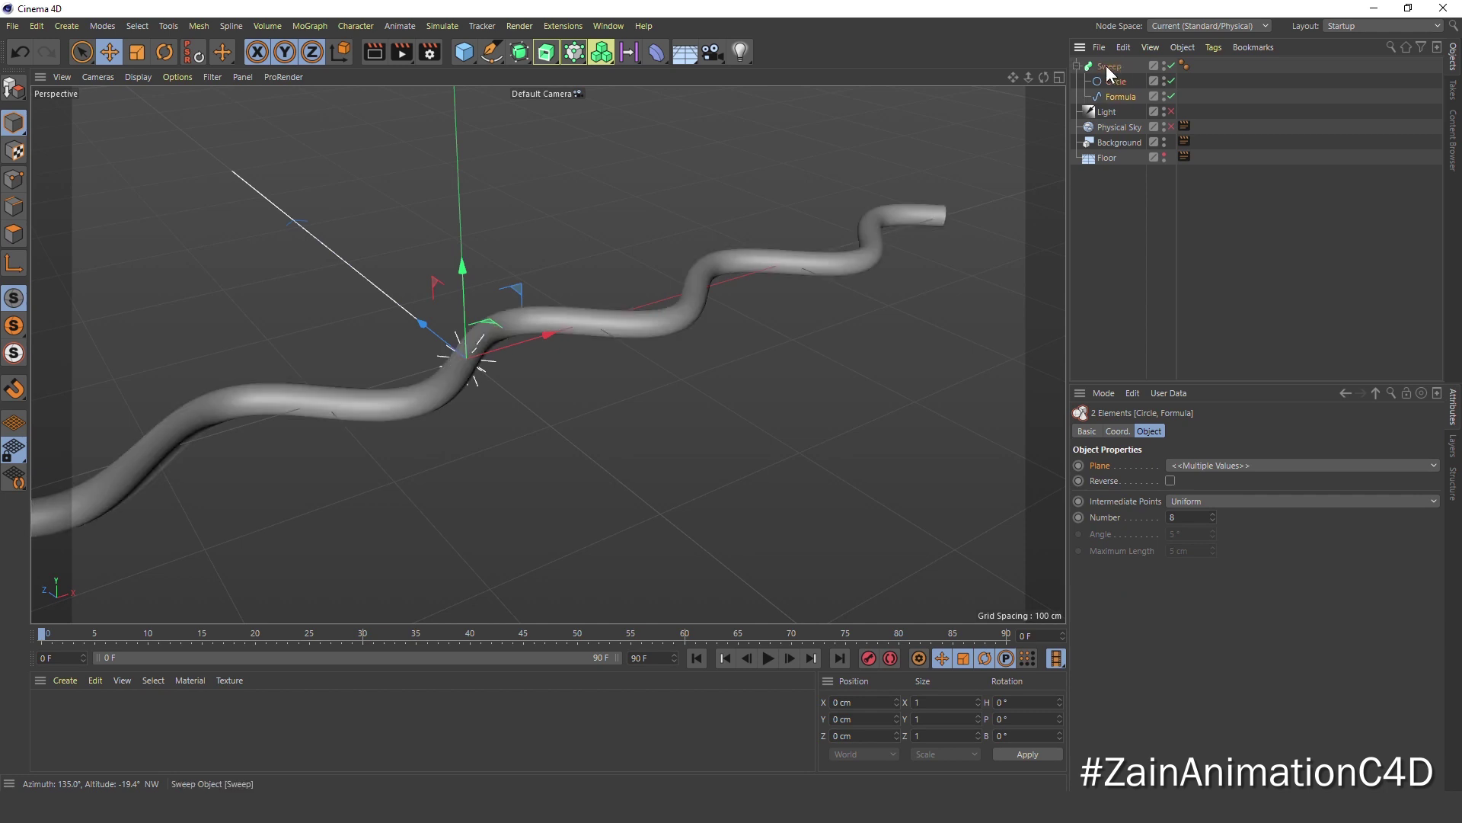
pyautogui.click(1114, 66)
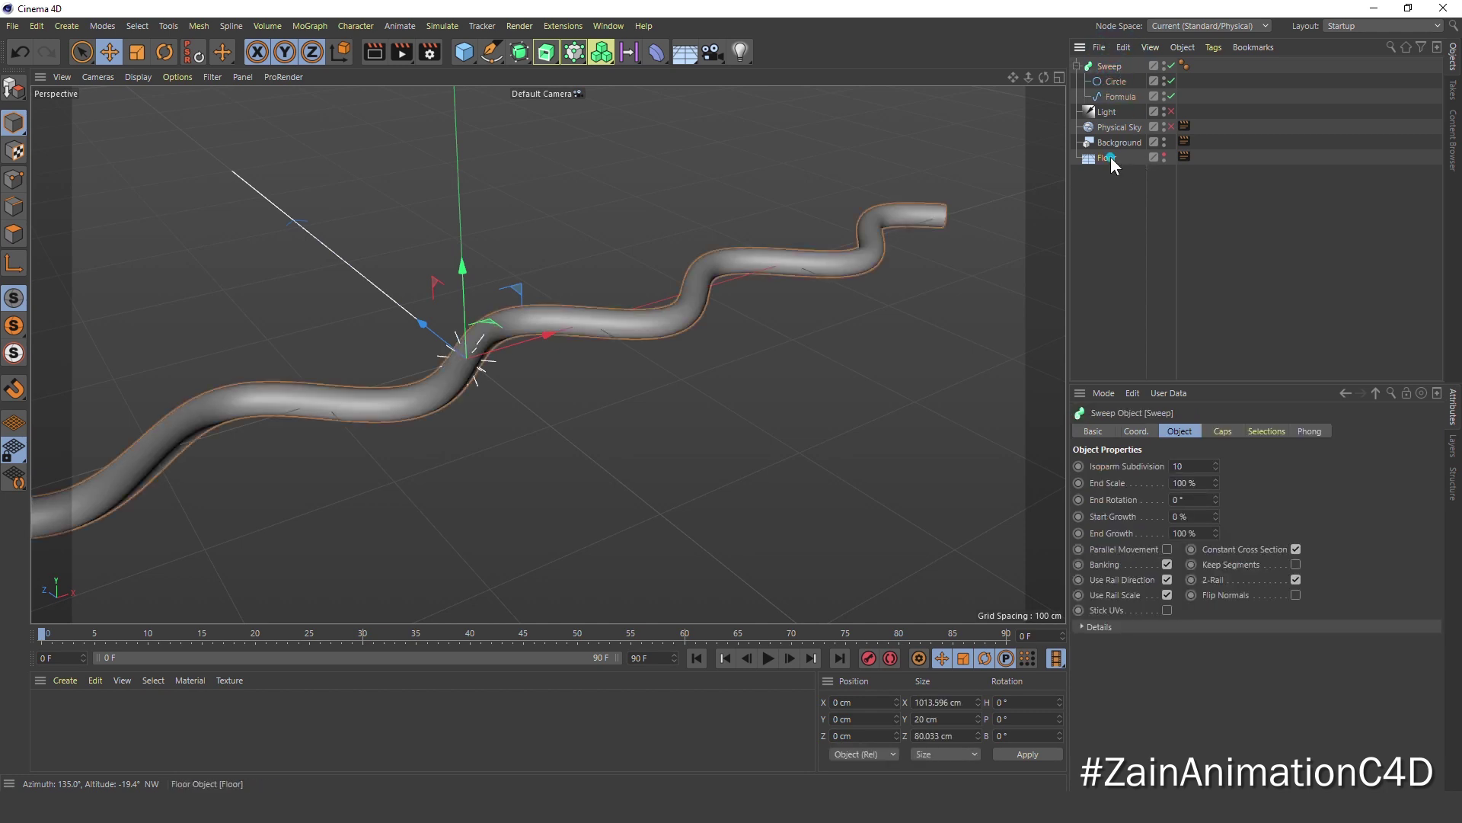
# Step: Set the Floor's editor visibility back to Default and raise the Sweep to P.Y 10 cm
pyautogui.click(1110, 157)
pyautogui.click(1163, 154)
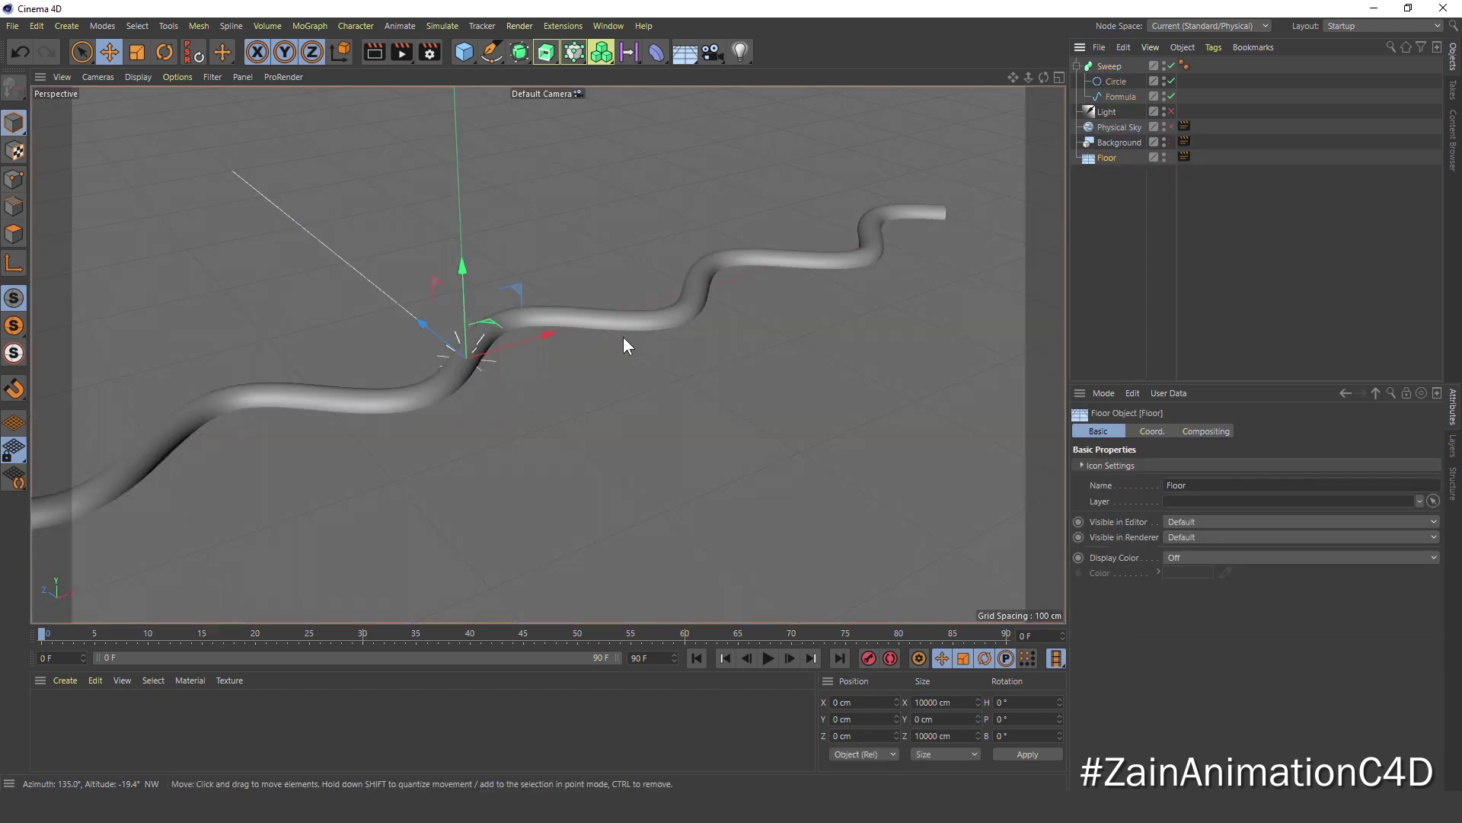
pyautogui.click(1111, 67)
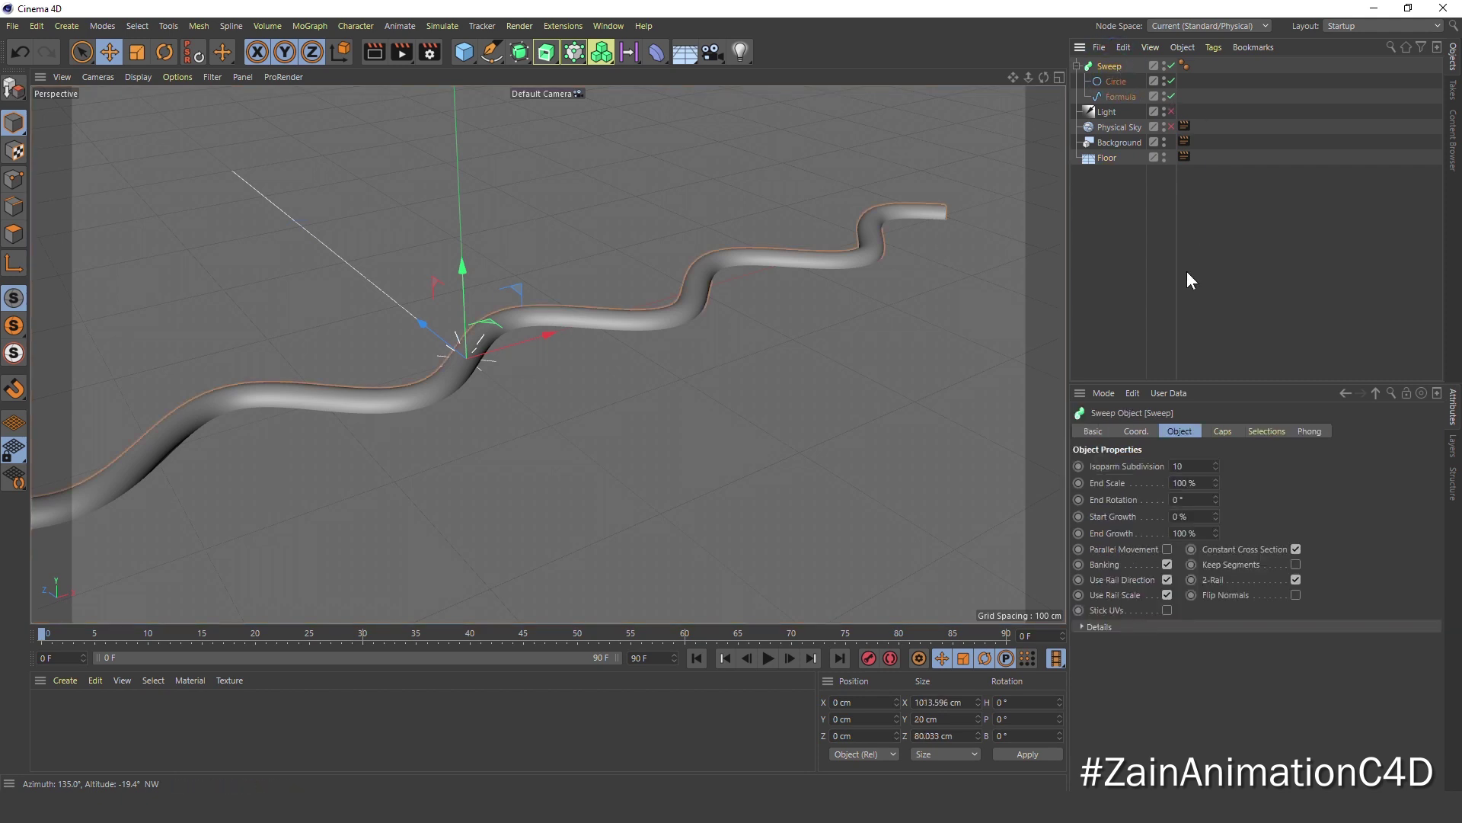
pyautogui.click(1135, 430)
pyautogui.doubleClick(1131, 483)
pyautogui.write('1')
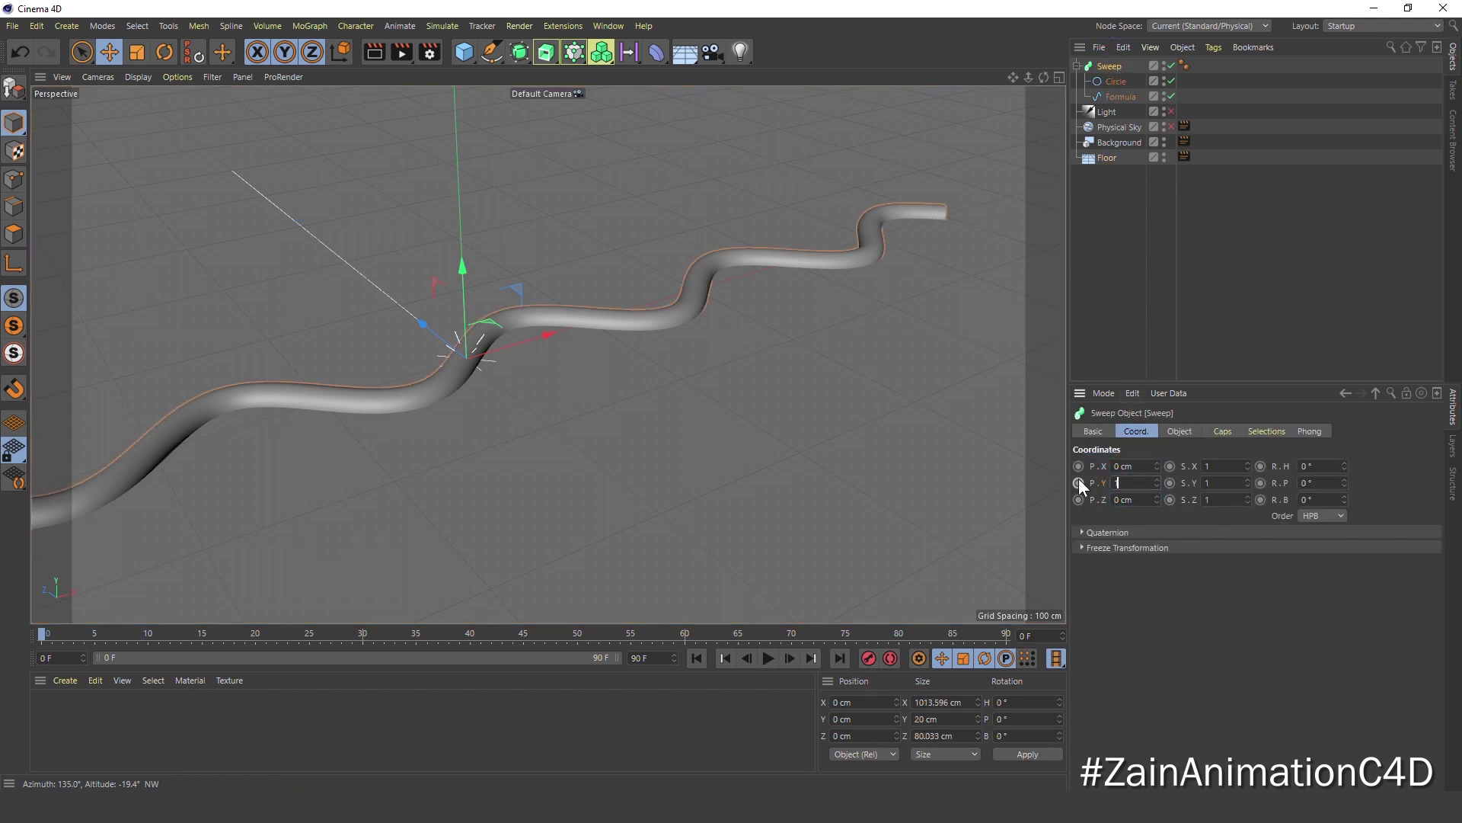
pyautogui.write('0')
pyautogui.press('Return')
pyautogui.moveTo(644, 348)
pyautogui.keyDown('alt'); pyautogui.mouseDown()
pyautogui.moveTo(546, 386)
pyautogui.moveTo(483, 334)
pyautogui.moveTo(585, 335)
pyautogui.moveTo(628, 394)
pyautogui.mouseUp(); pyautogui.keyUp('alt')
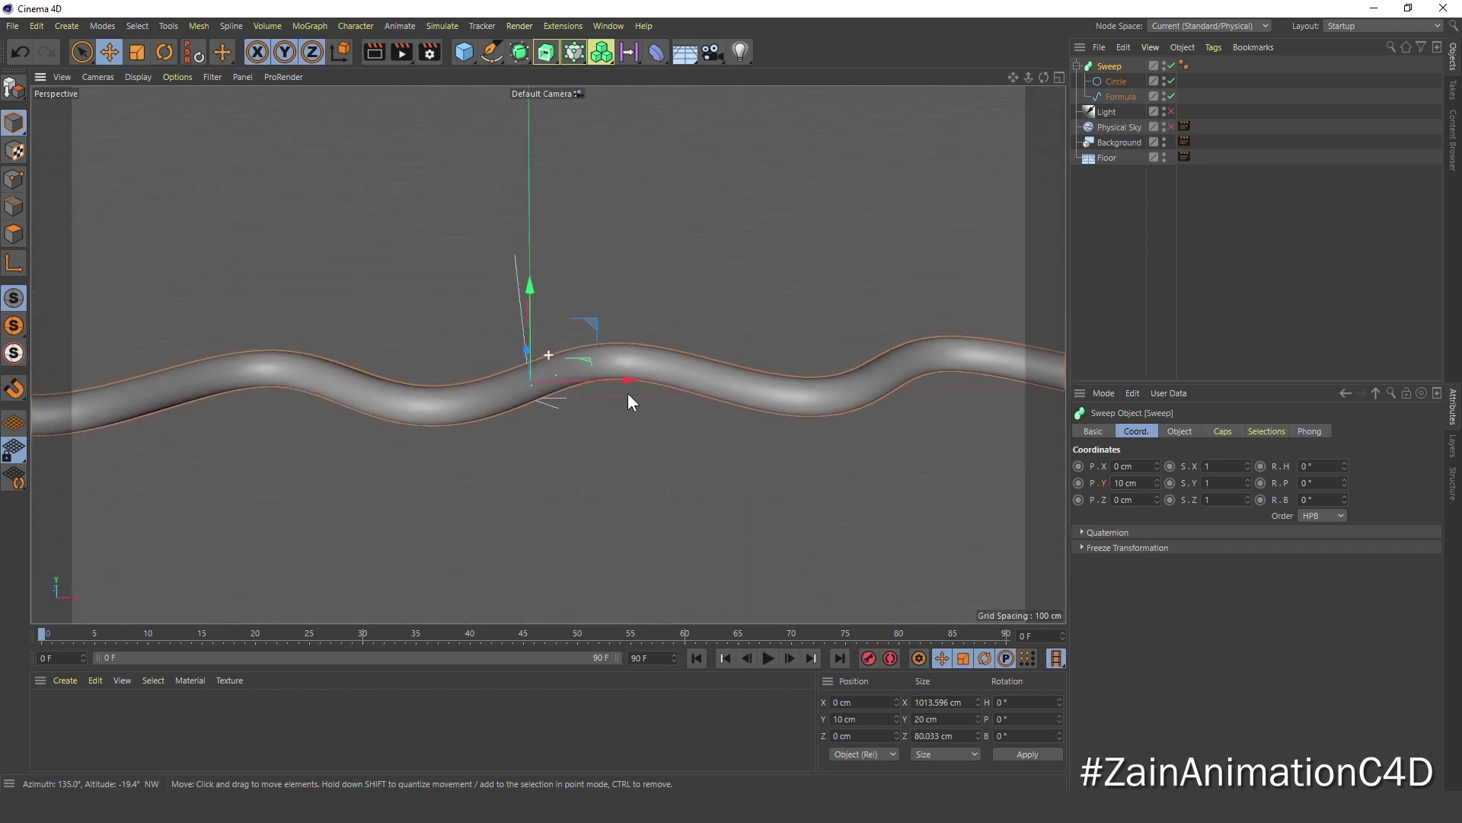
# Step: In Render Settings Output, set Width and Height to 1080 pixels
pyautogui.click(1120, 96)
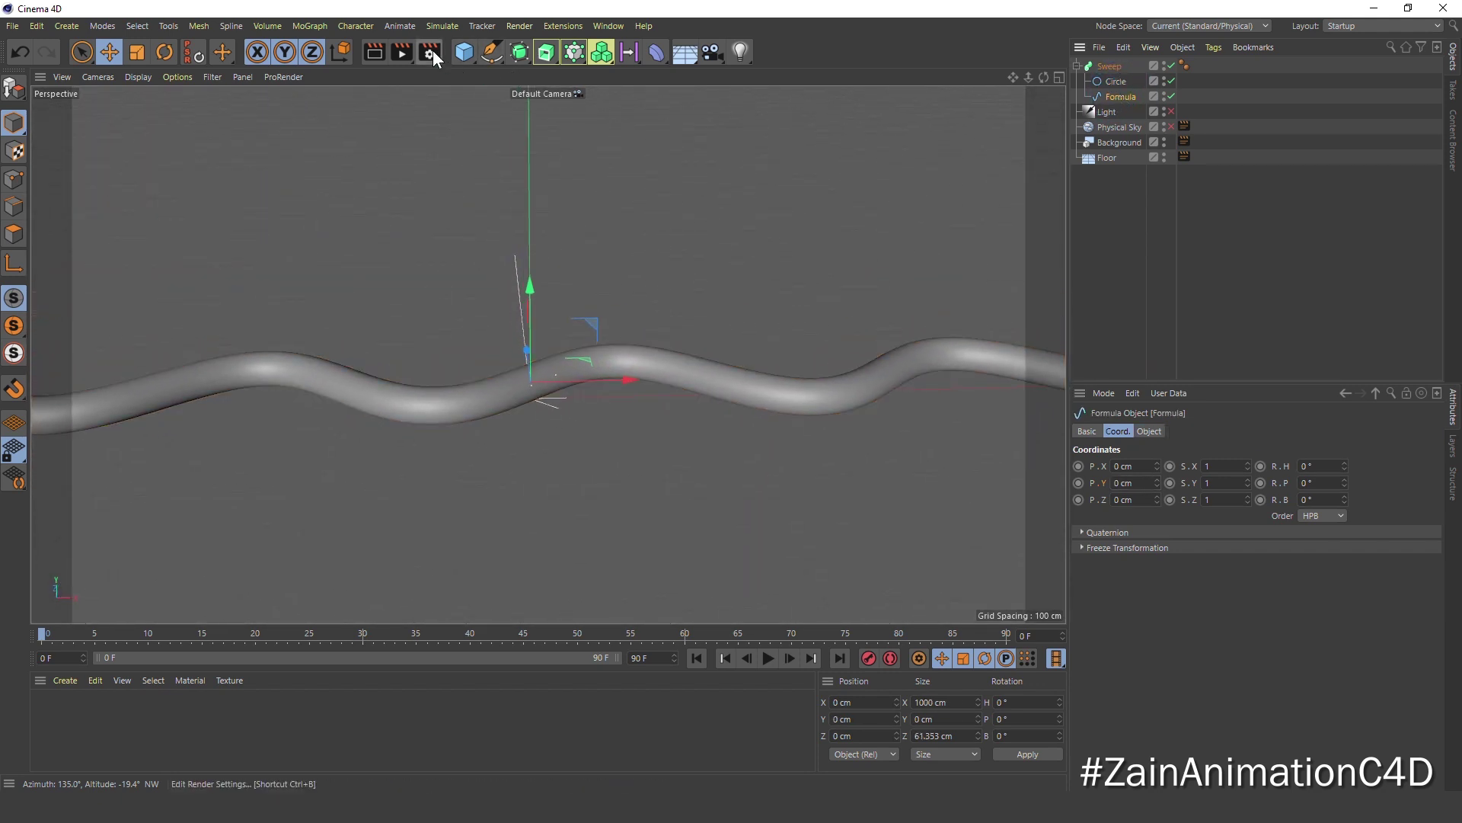
pyautogui.click(433, 50)
pyautogui.click(482, 97)
pyautogui.write('1080')
pyautogui.press('Tab')
pyautogui.write('1080')
pyautogui.press('Tab')
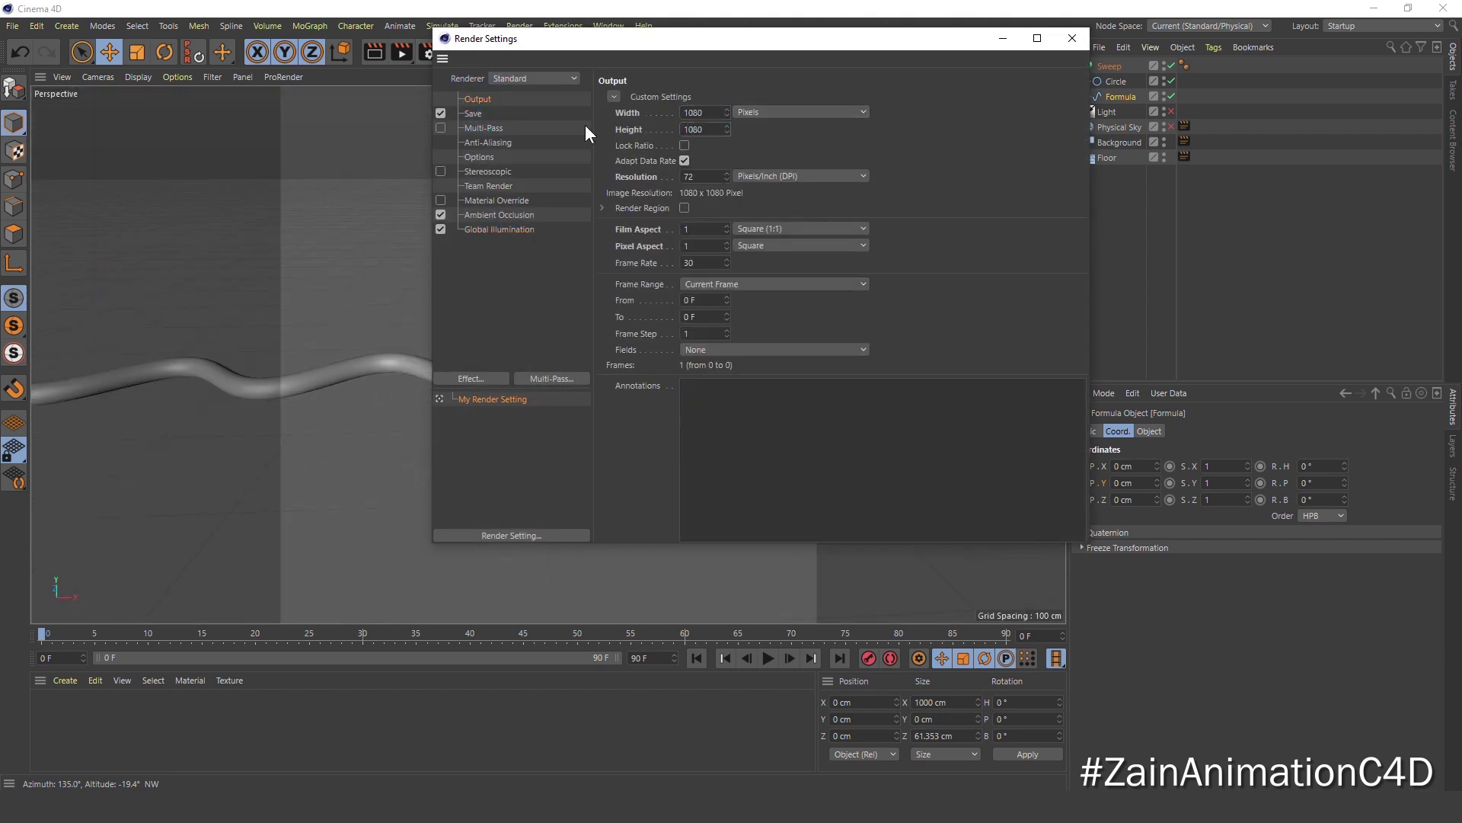
pyautogui.click(1077, 36)
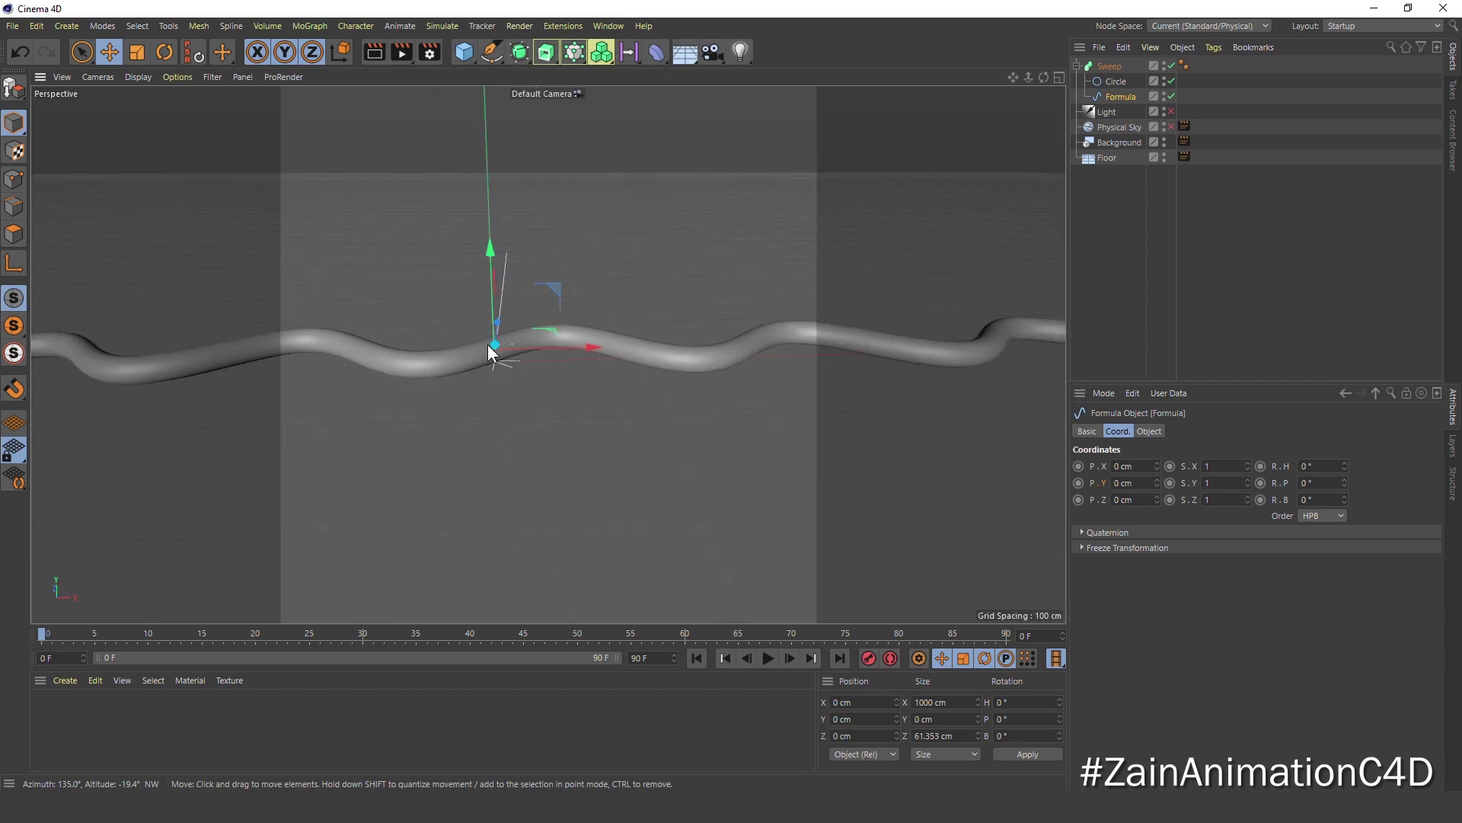
pyautogui.scroll(3, 488, 344)
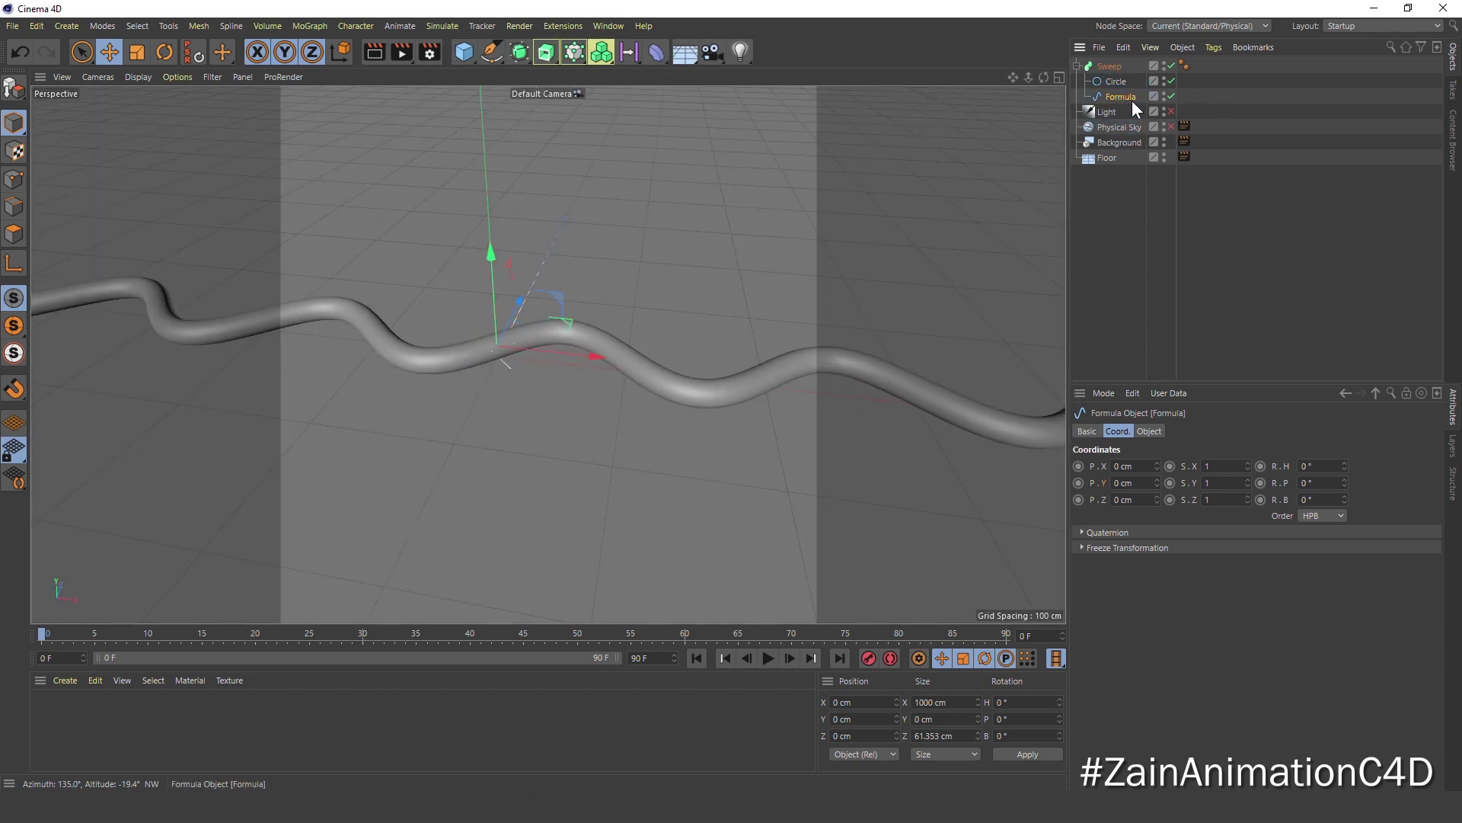
# Step: Add a Bend deformer under the Formula spline
pyautogui.keyDown('shift'); pyautogui.click(658, 51); pyautogui.keyUp('shift')
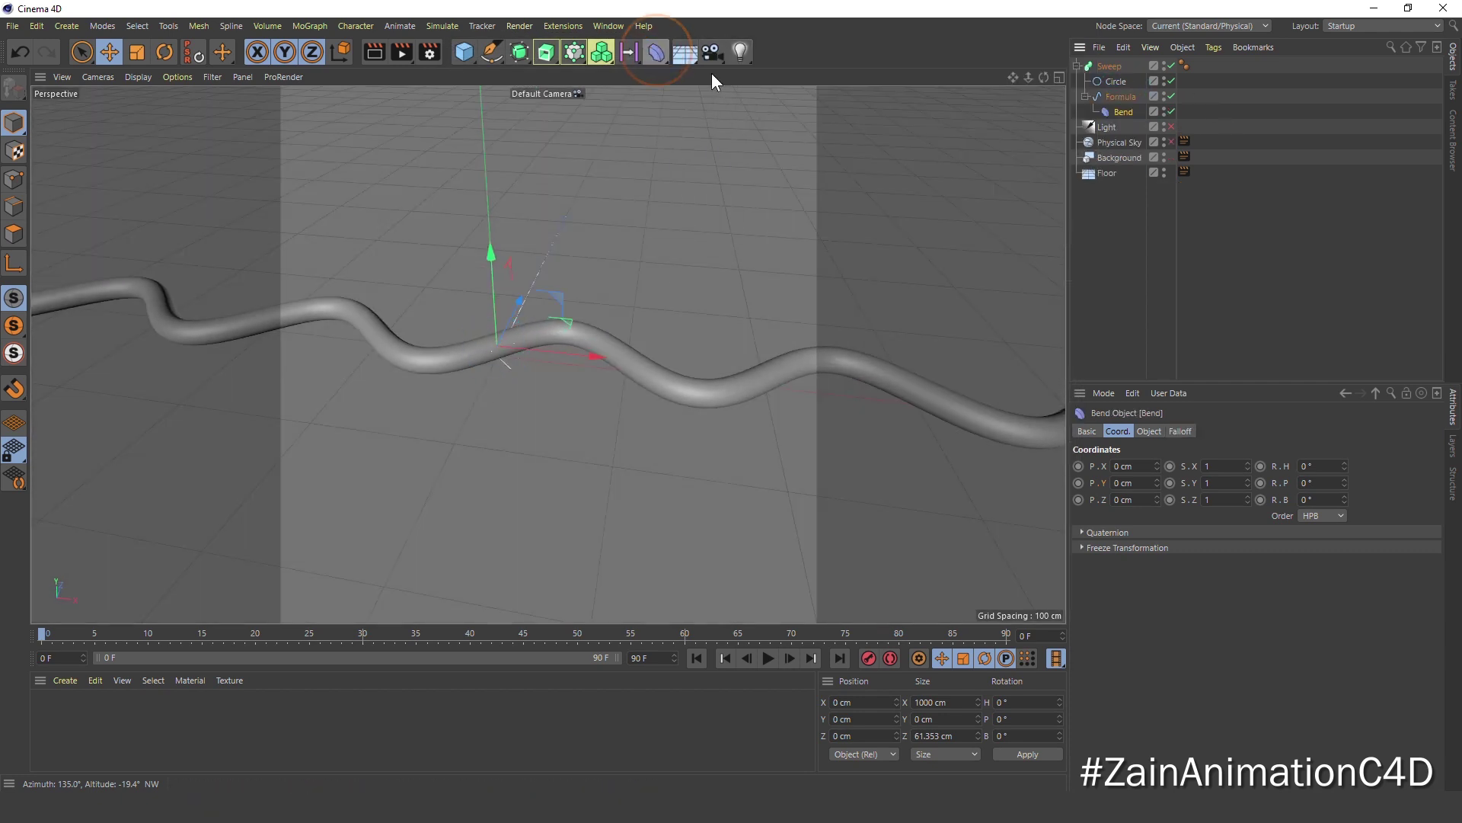
pyautogui.scroll(-3, 643, 265)
pyautogui.scroll(-2, 637, 264)
pyautogui.scroll(-2, 602, 270)
pyautogui.scroll(-2, 582, 274)
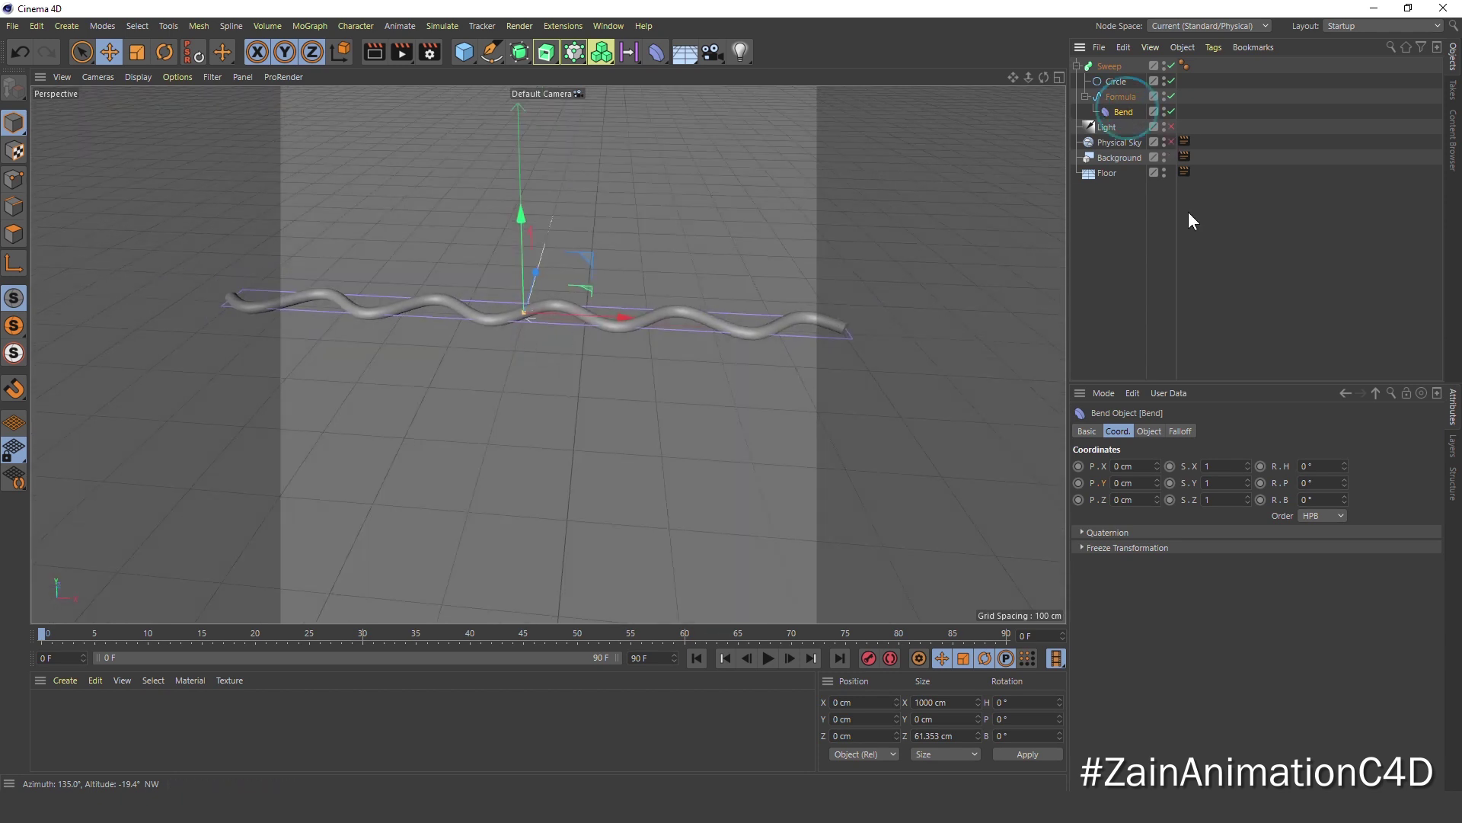
pyautogui.click(1147, 431)
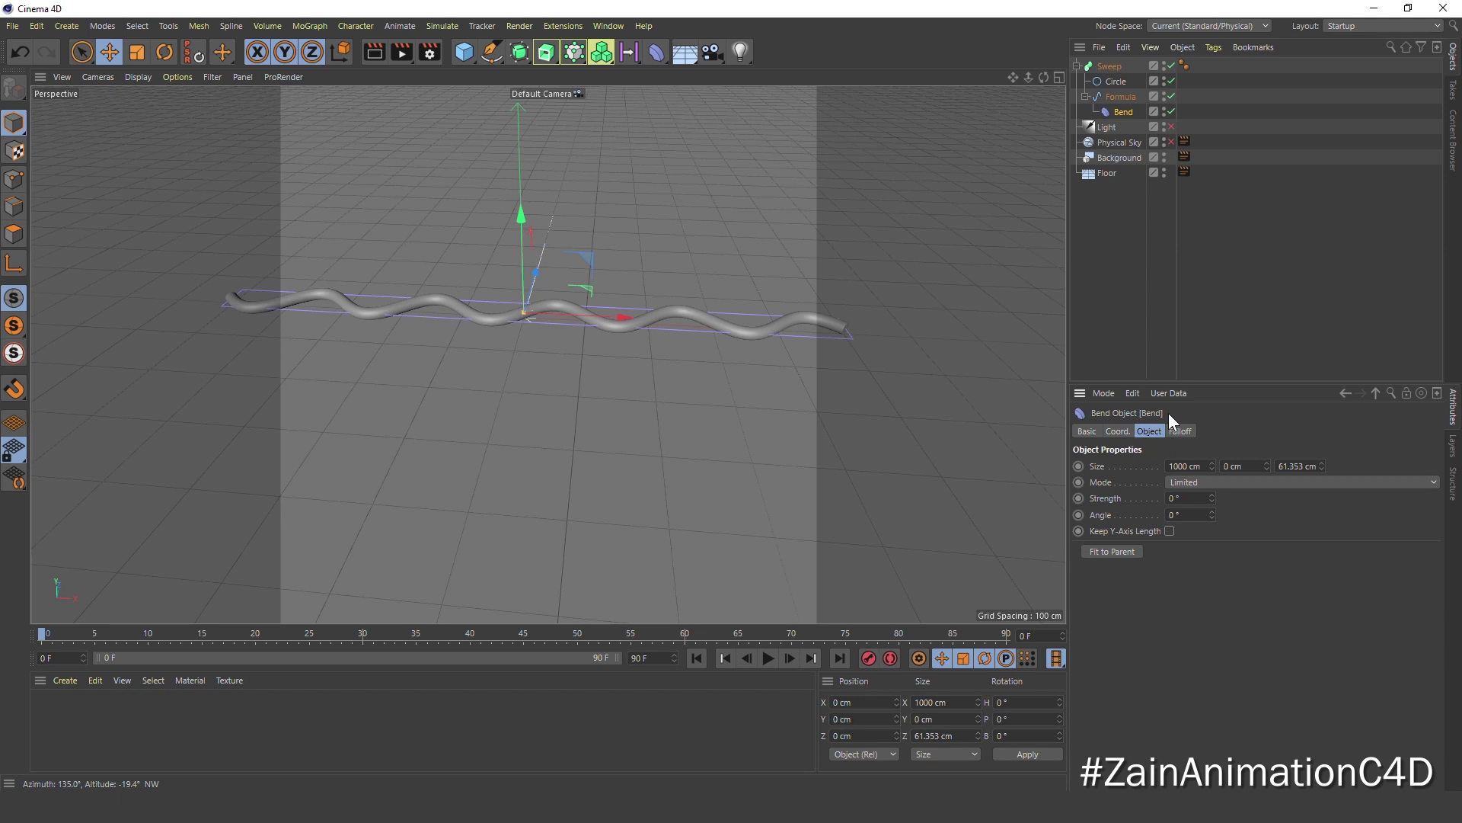
# Step: Set the Bend deformer's Strength to -90° and frame the whole sweep
pyautogui.click(1113, 500)
pyautogui.click(1180, 512)
pyautogui.write('-90')
pyautogui.press('Return')
pyautogui.click(1116, 498)
pyautogui.write('-90')
pyautogui.press('Return')
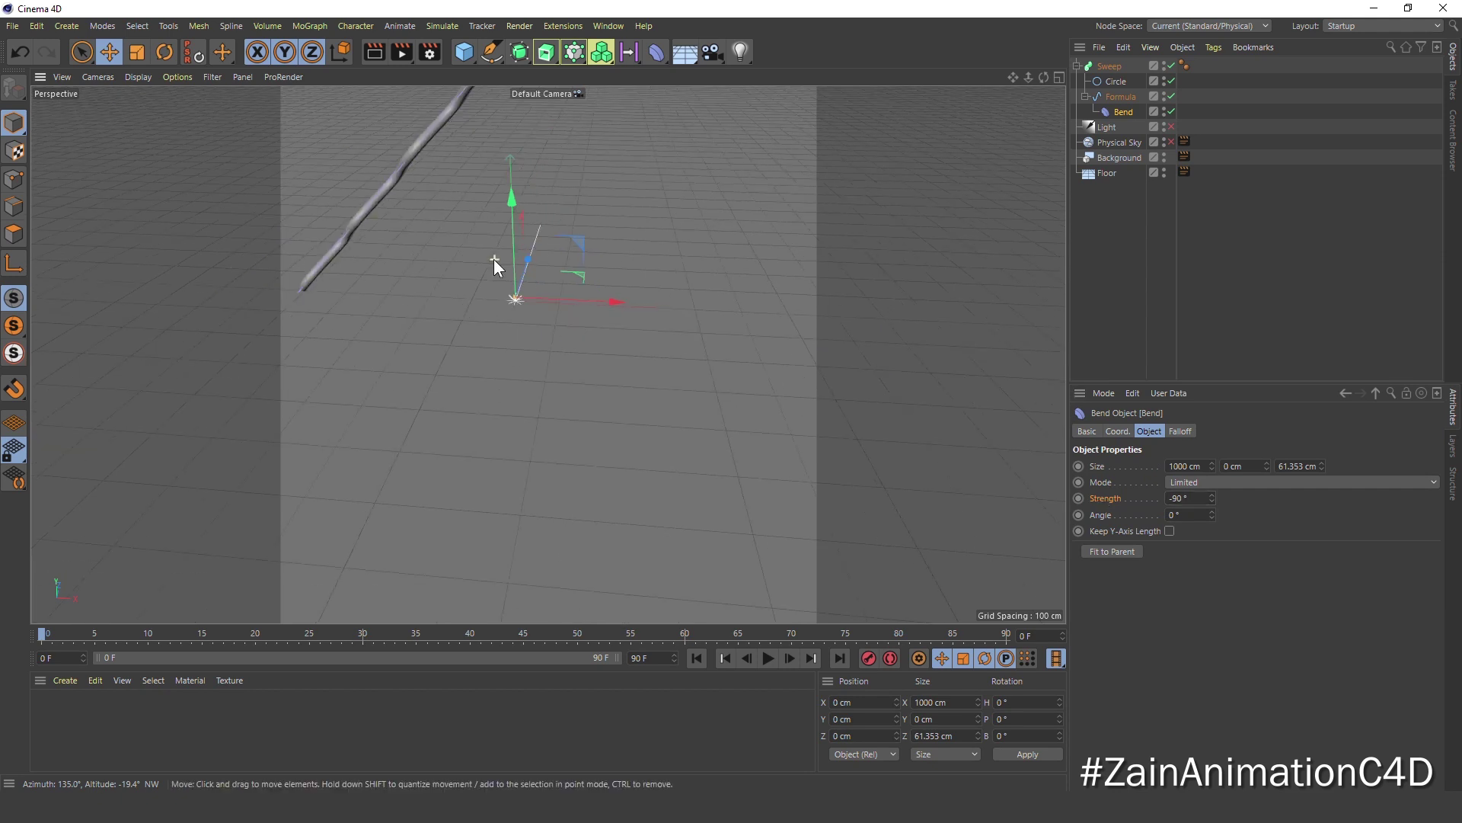
pyautogui.press('h')
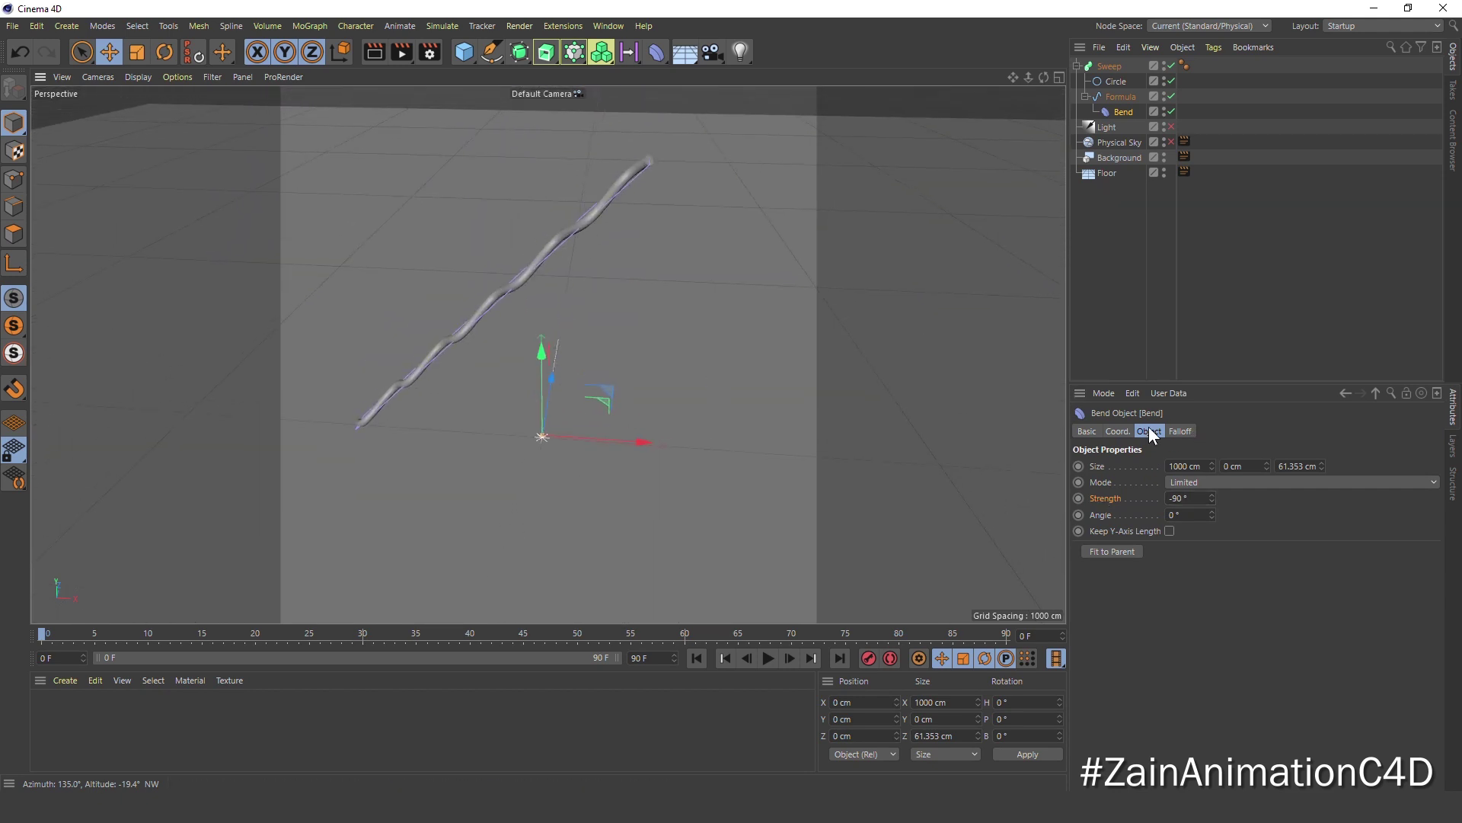
pyautogui.click(1120, 431)
# Step: Rotate the Bend deformer to R.B 90°
pyautogui.click(1301, 500)
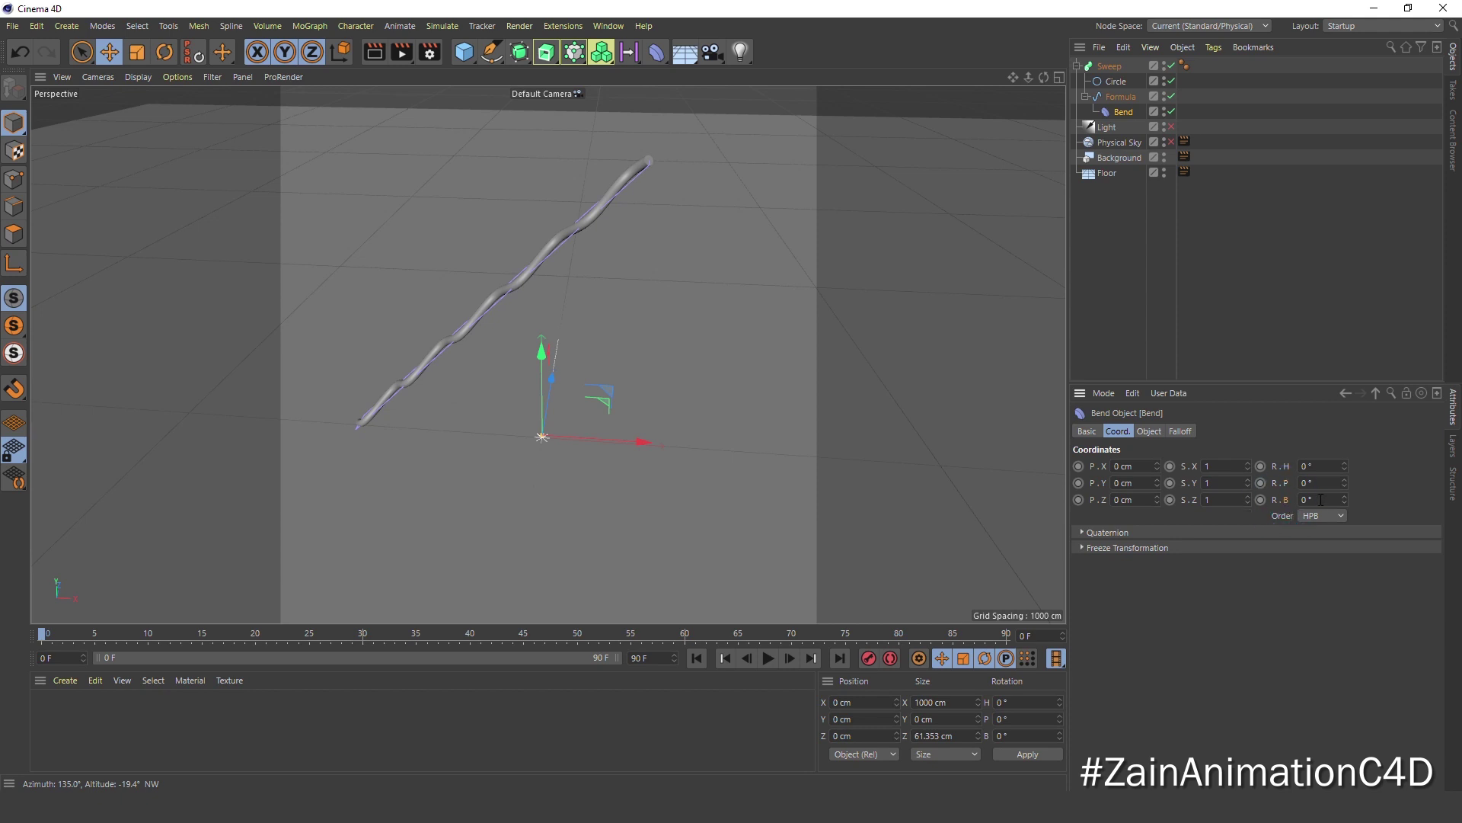
pyautogui.write('90')
pyautogui.press('Return')
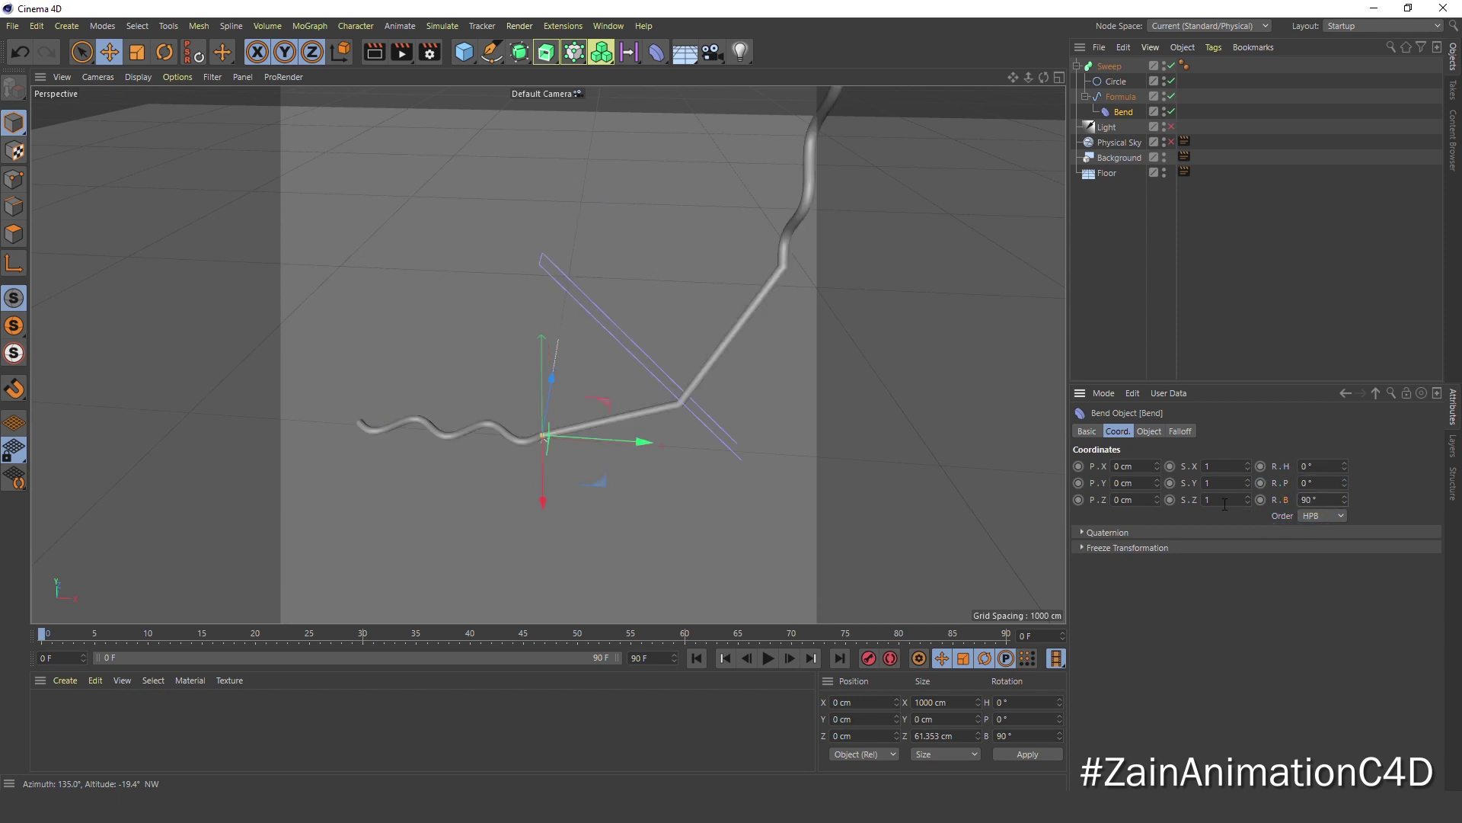
pyautogui.scroll(3, 610, 398)
pyautogui.scroll(2, 695, 409)
pyautogui.scroll(-1, 691, 405)
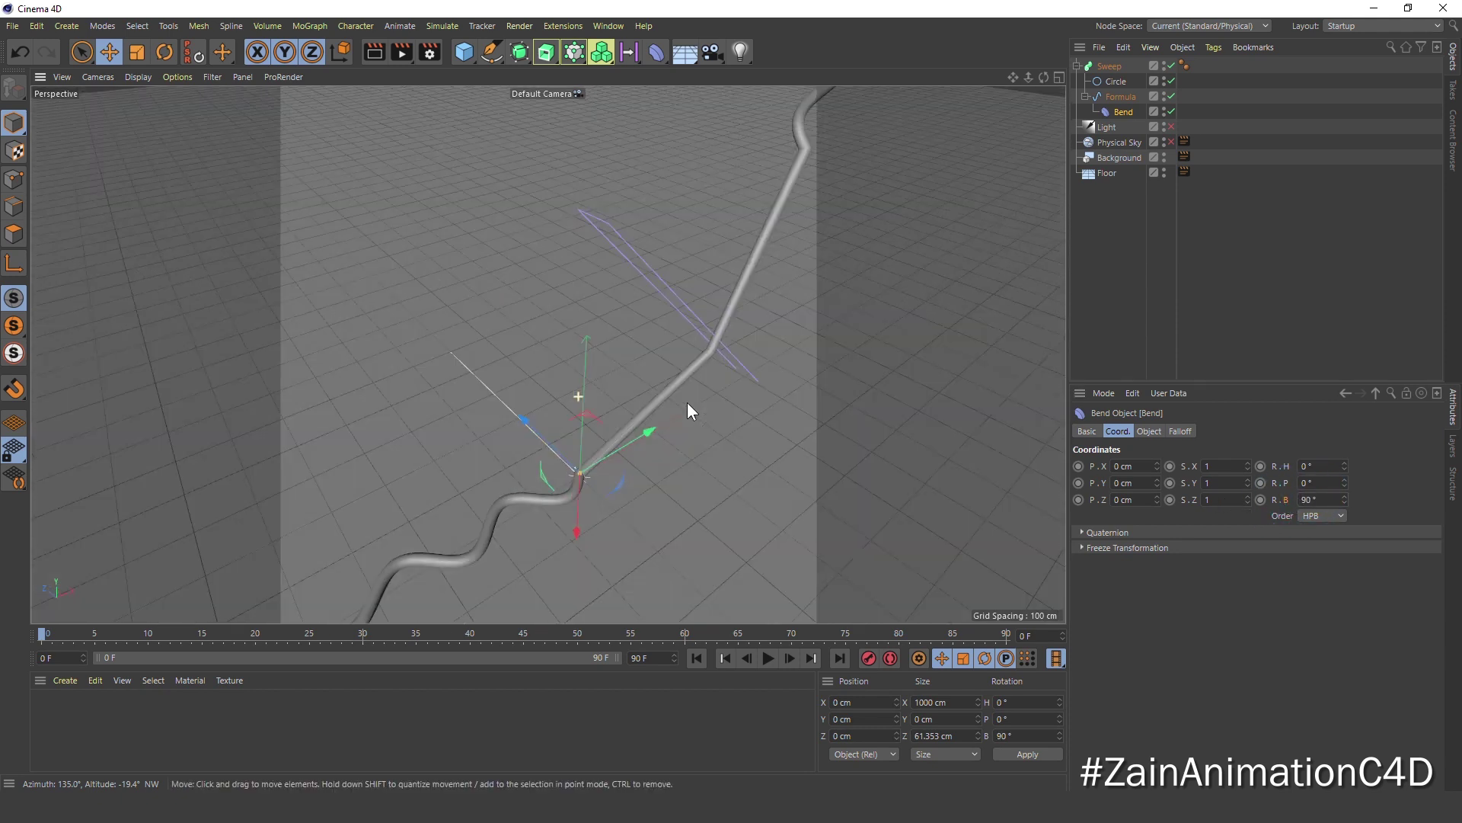
pyautogui.click(1158, 431)
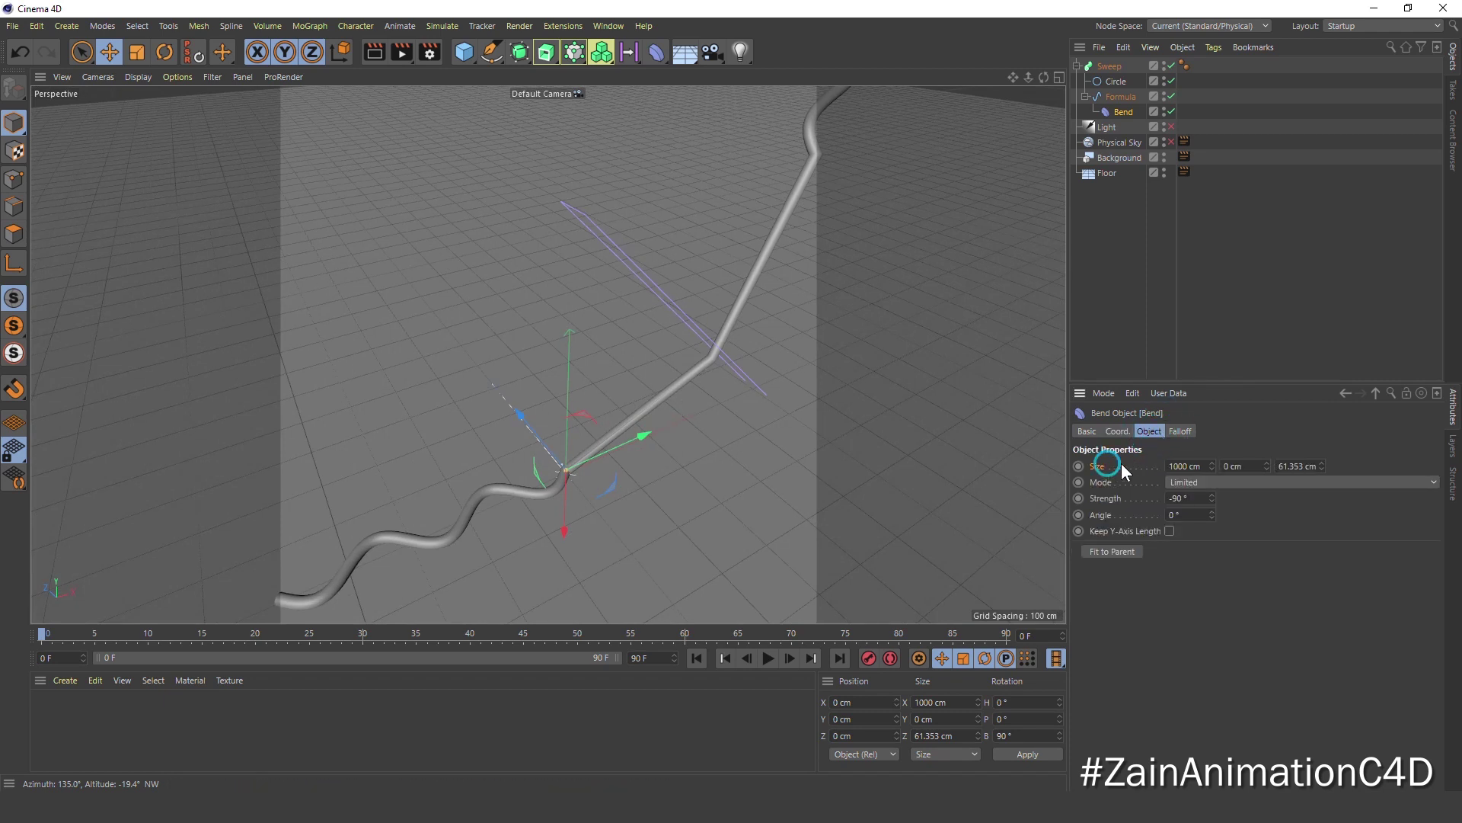
# Step: Set the Bend deformer's Size to 0, 90, 0 cm
pyautogui.click(1184, 466)
pyautogui.write('0')
pyautogui.press('Tab')
pyautogui.write('90')
pyautogui.press('Tab')
pyautogui.write('0')
pyautogui.press('Tab')
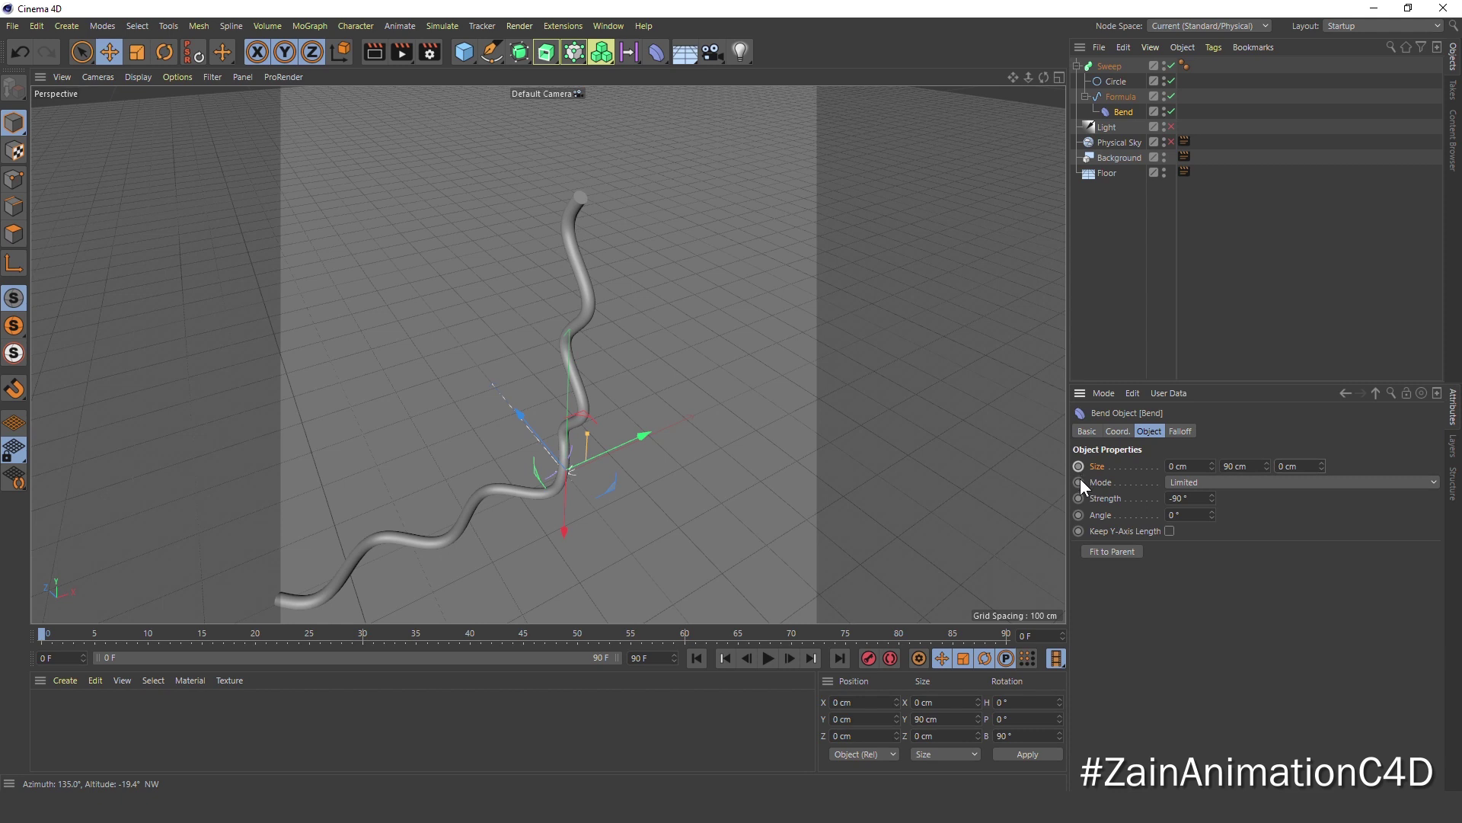
pyautogui.keyDown('alt'); pyautogui.moveTo(484, 492); pyautogui.dragTo(522, 513); pyautogui.keyUp('alt')
pyautogui.scroll(3, 524, 512)
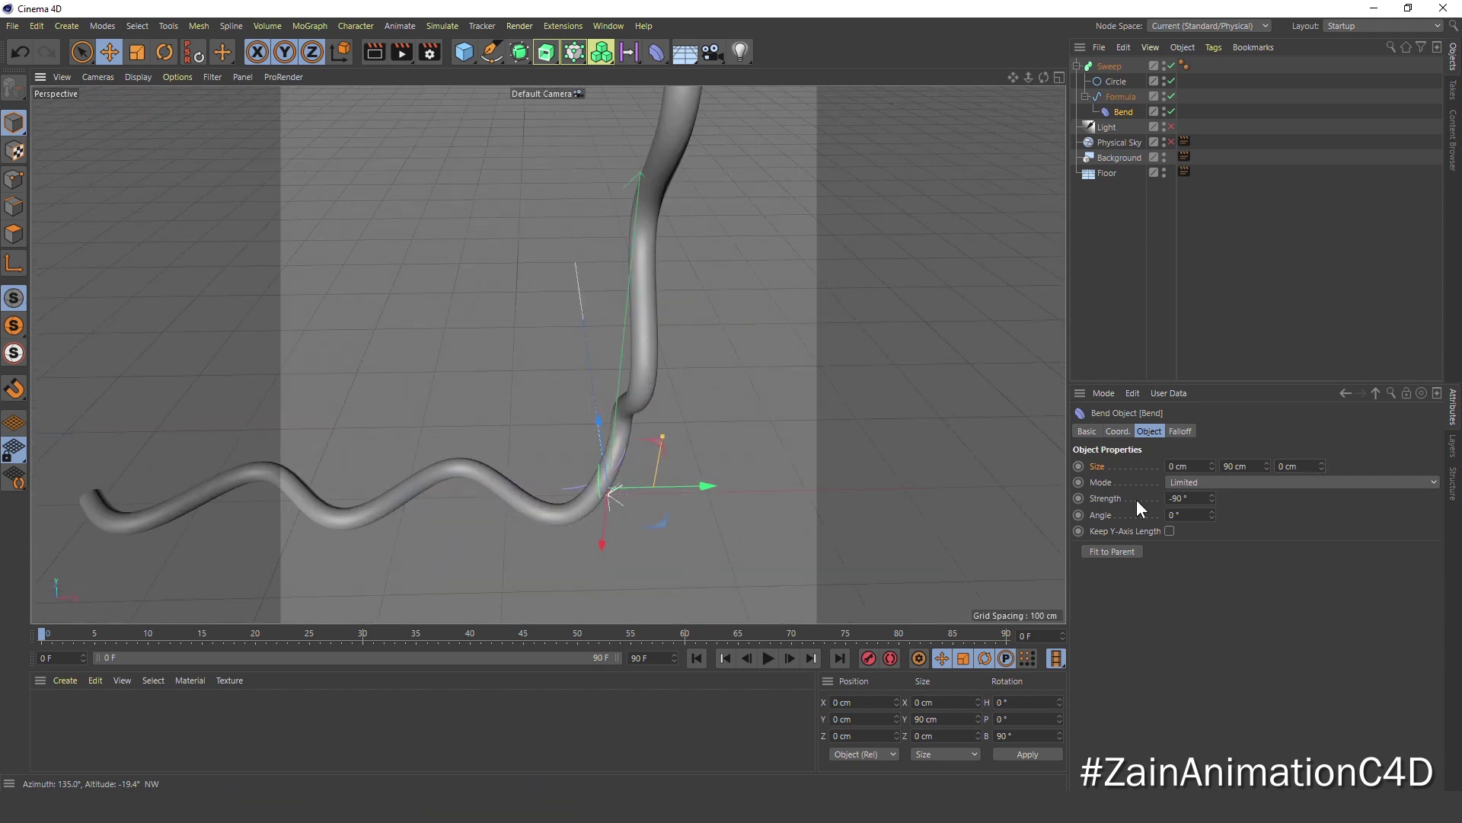
# Step: Set the Bend deformer's Angle to -90°
pyautogui.click(1174, 514)
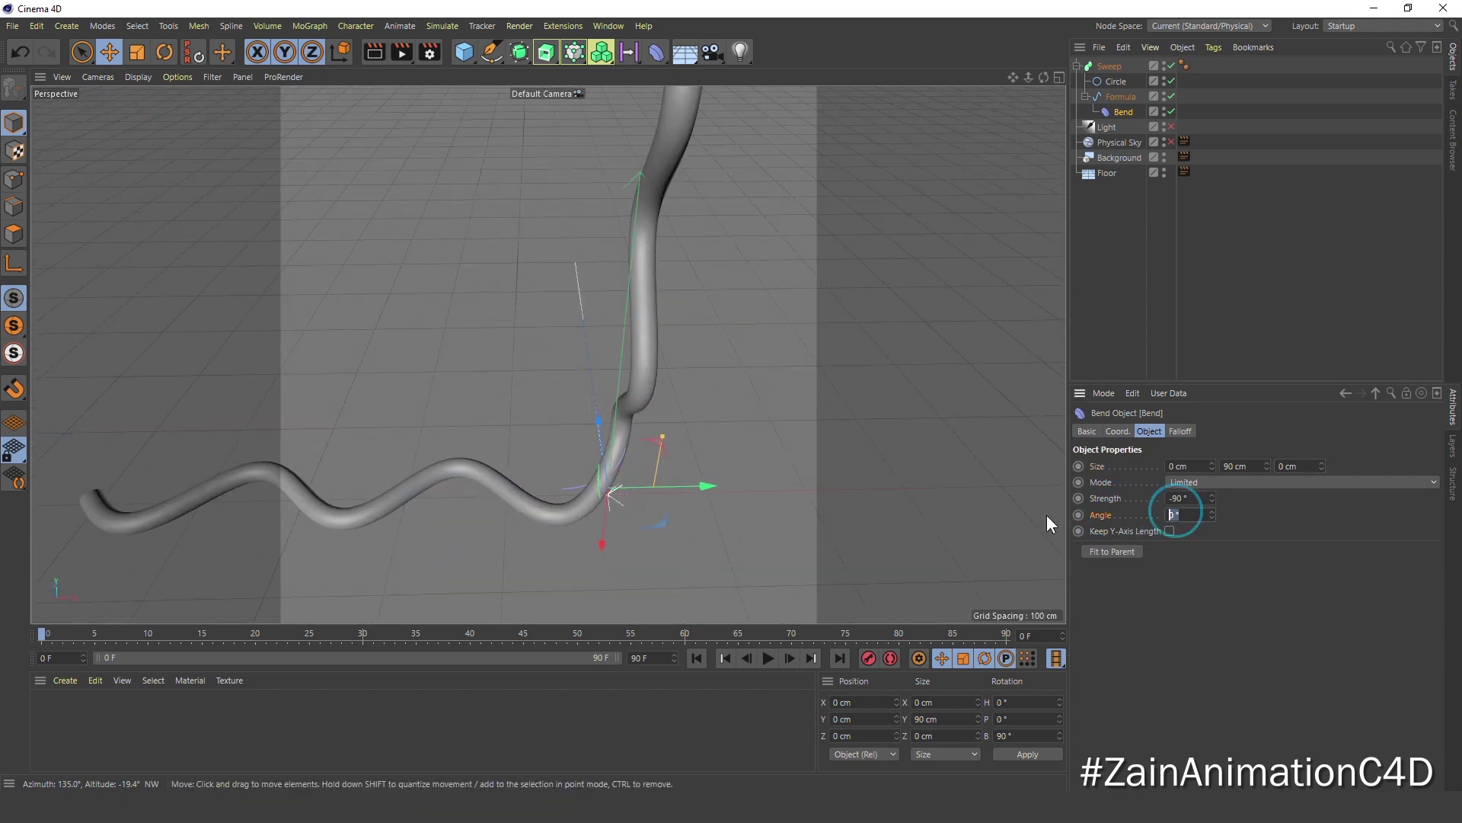
pyautogui.write('90')
pyautogui.press('Return')
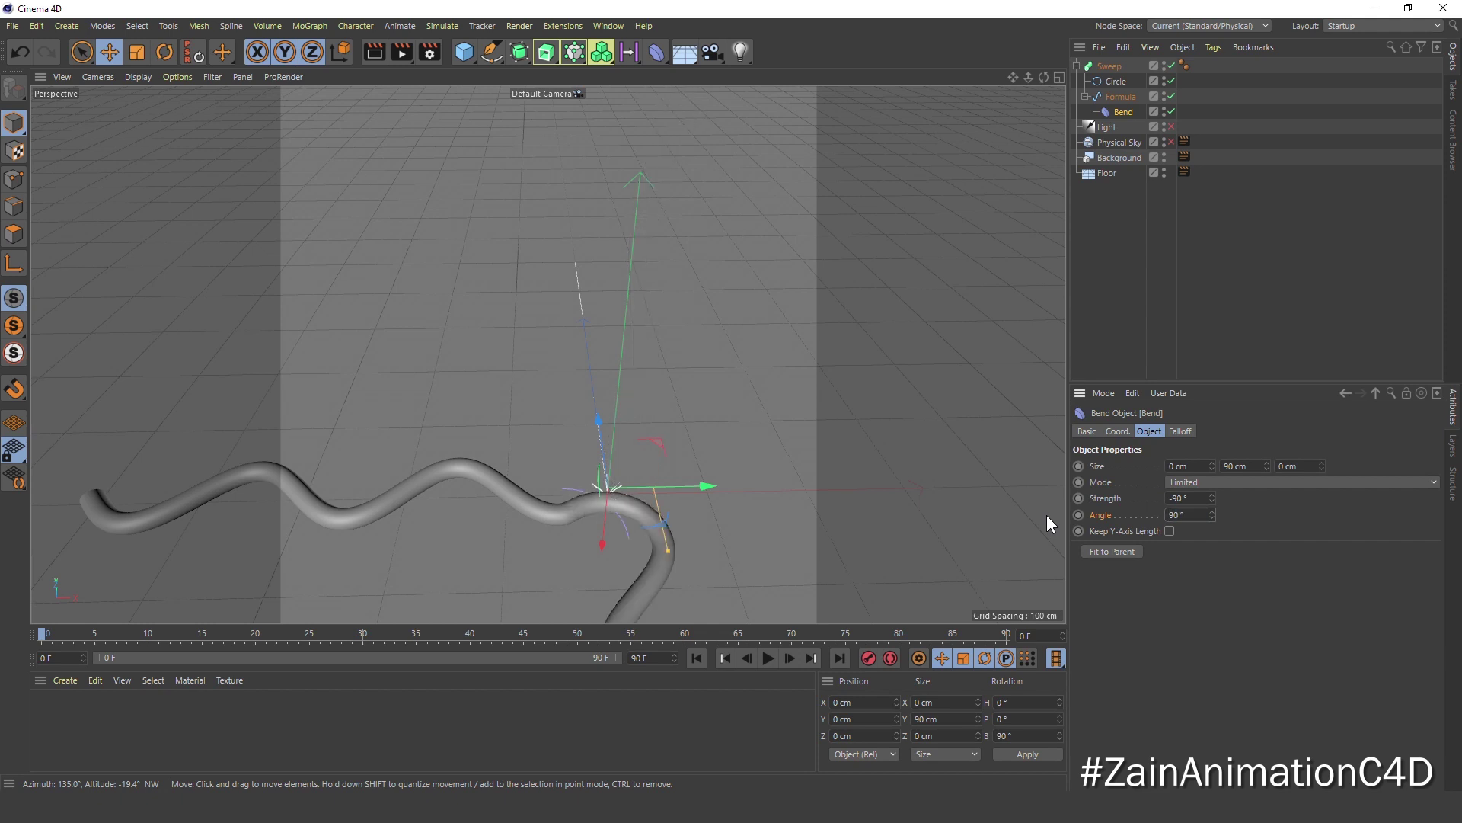
pyautogui.scroll(-3, 599, 415)
pyautogui.scroll(-3, 591, 408)
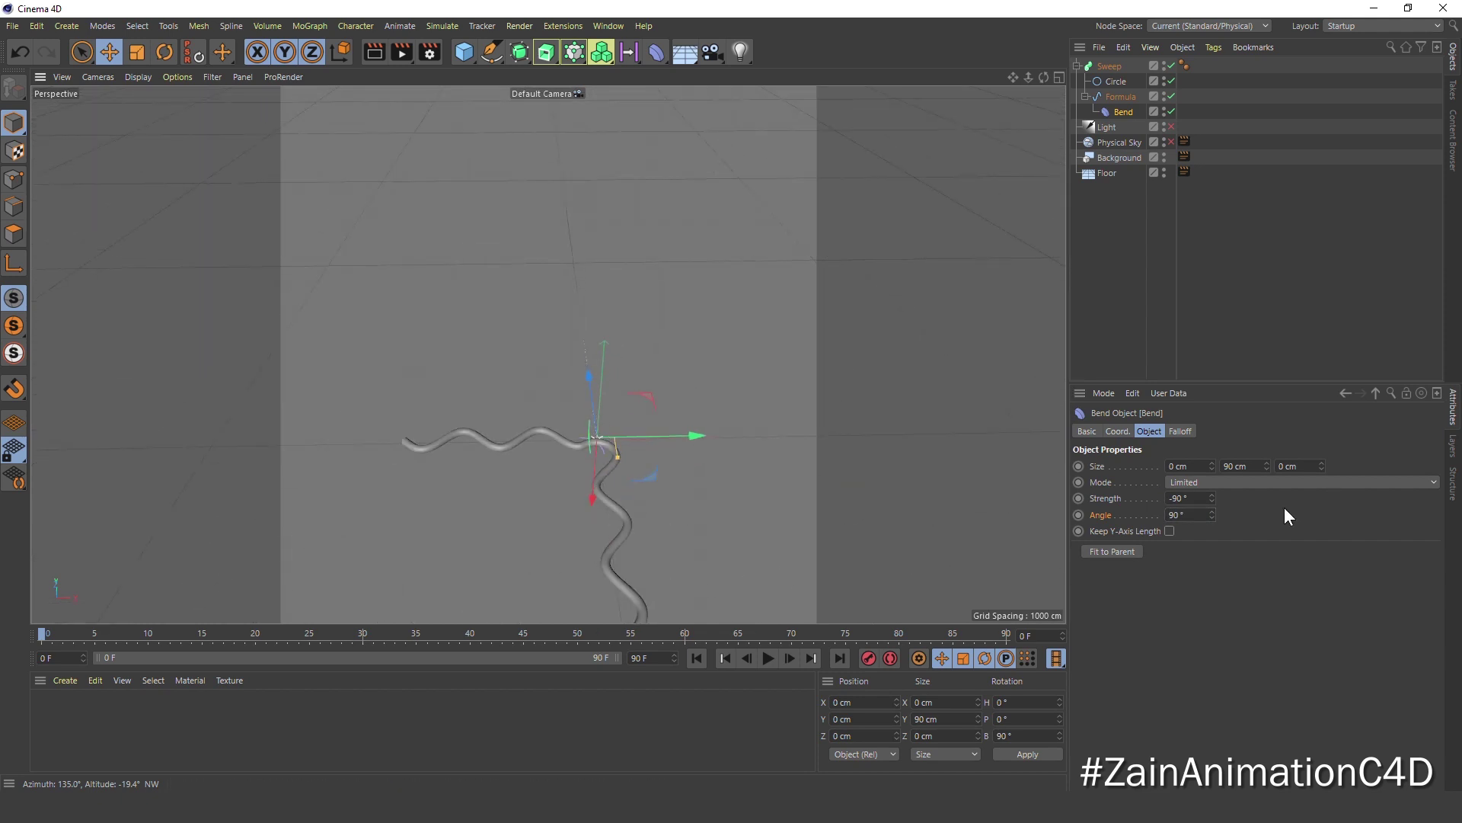
pyautogui.click(1174, 513)
pyautogui.write('-')
pyautogui.press('Return')
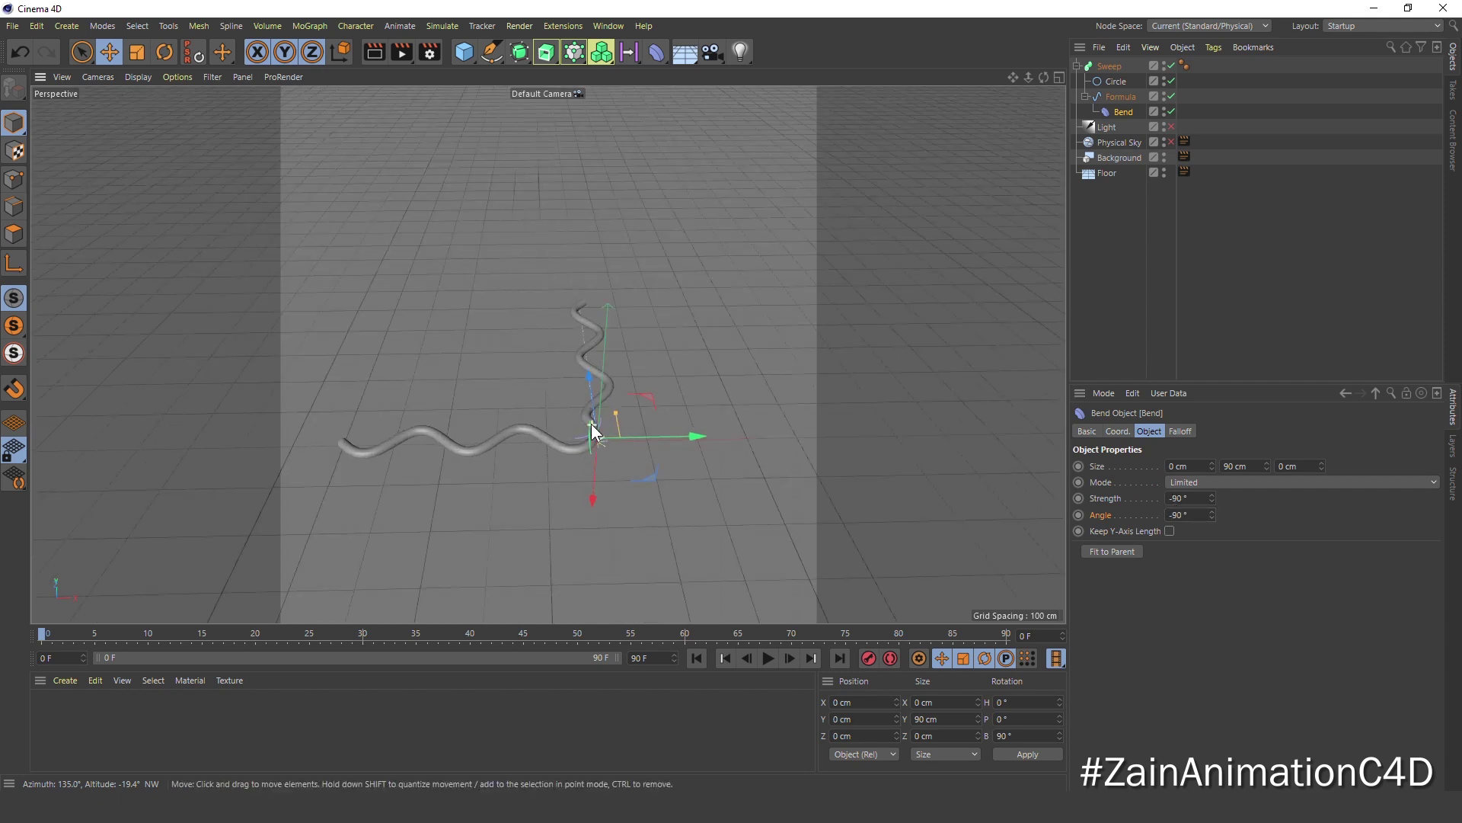
pyautogui.scroll(3, 594, 426)
pyautogui.scroll(3, 571, 472)
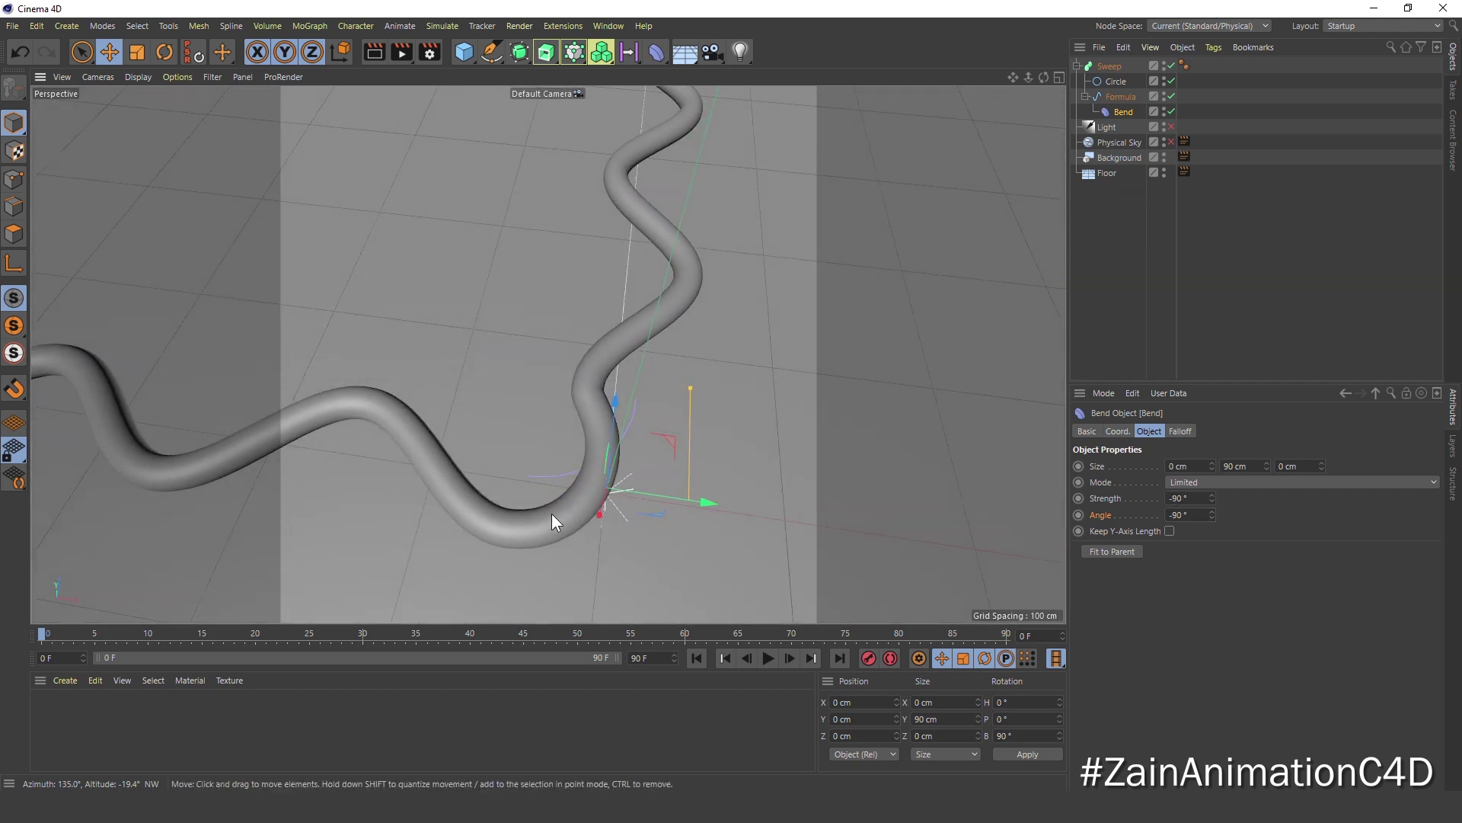
# Step: Set the animation's end frame to 60
pyautogui.scroll(3, 551, 513)
pyautogui.scroll(1, 647, 410)
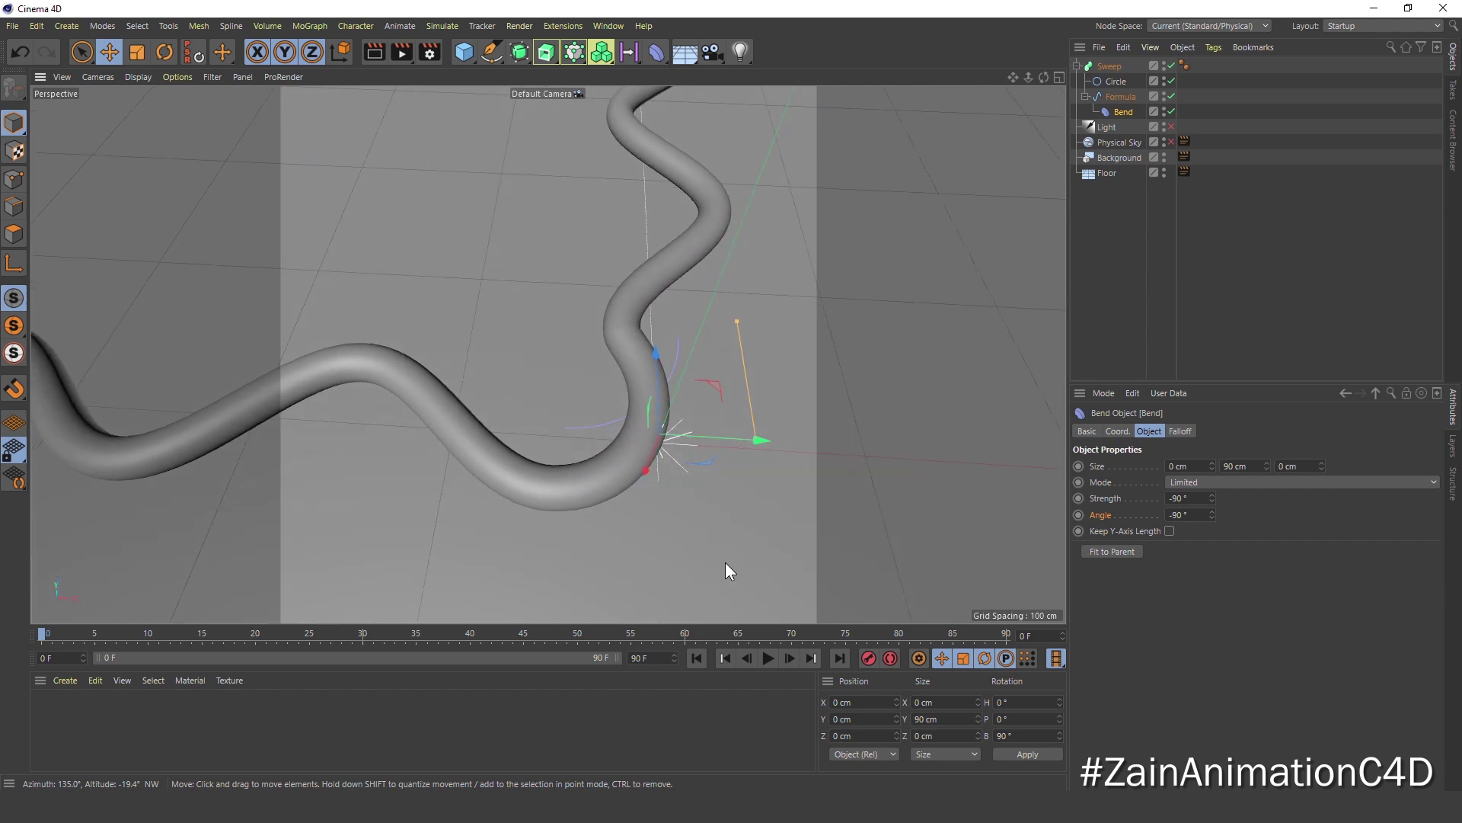
pyautogui.doubleClick(639, 657)
pyautogui.write('60')
pyautogui.press('Return')
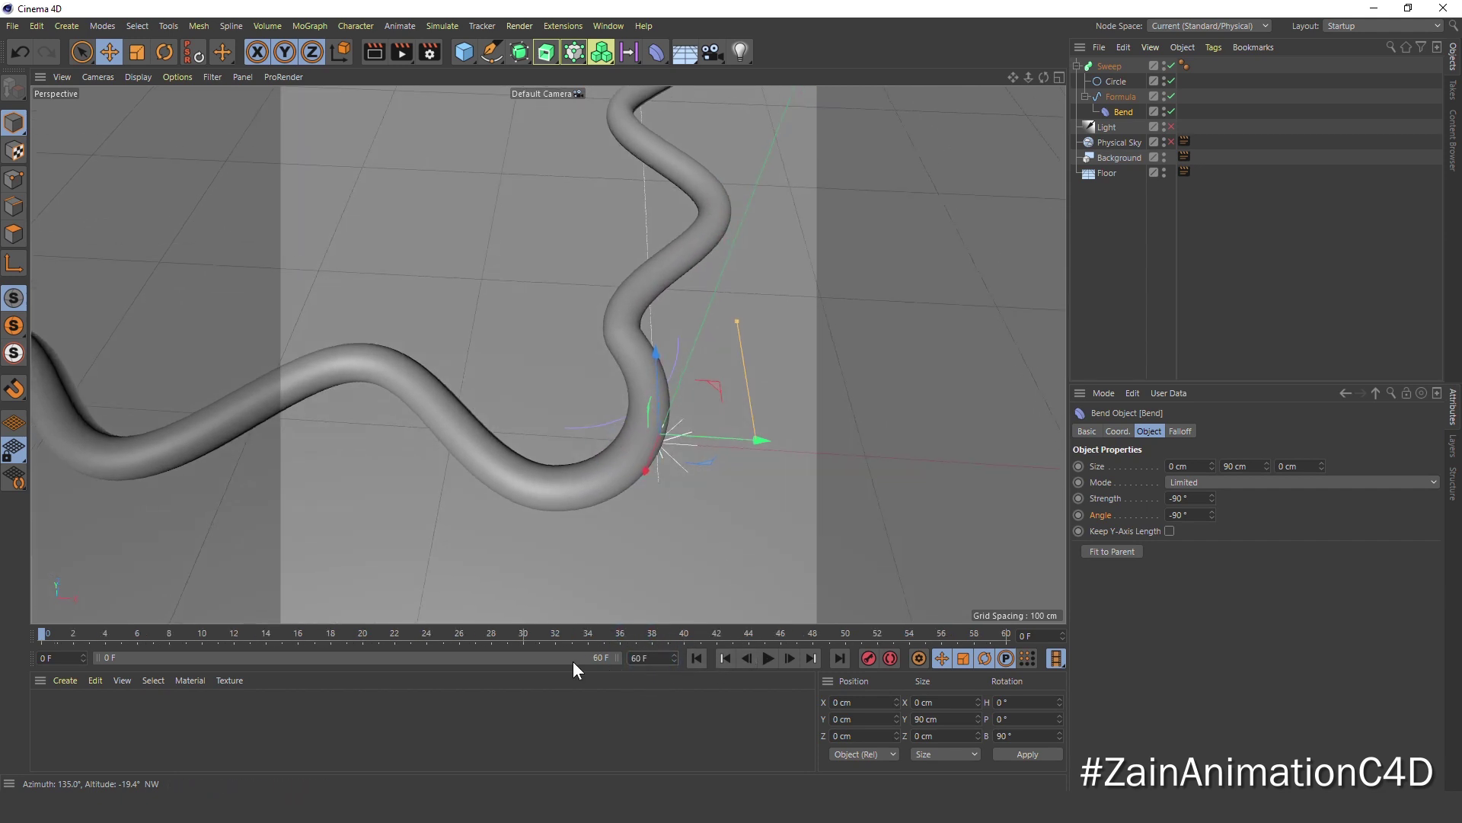
# Step: At frame 60, keyframe the Bend deformer at P.X 200 cm and scrub to preview
pyautogui.click(1118, 432)
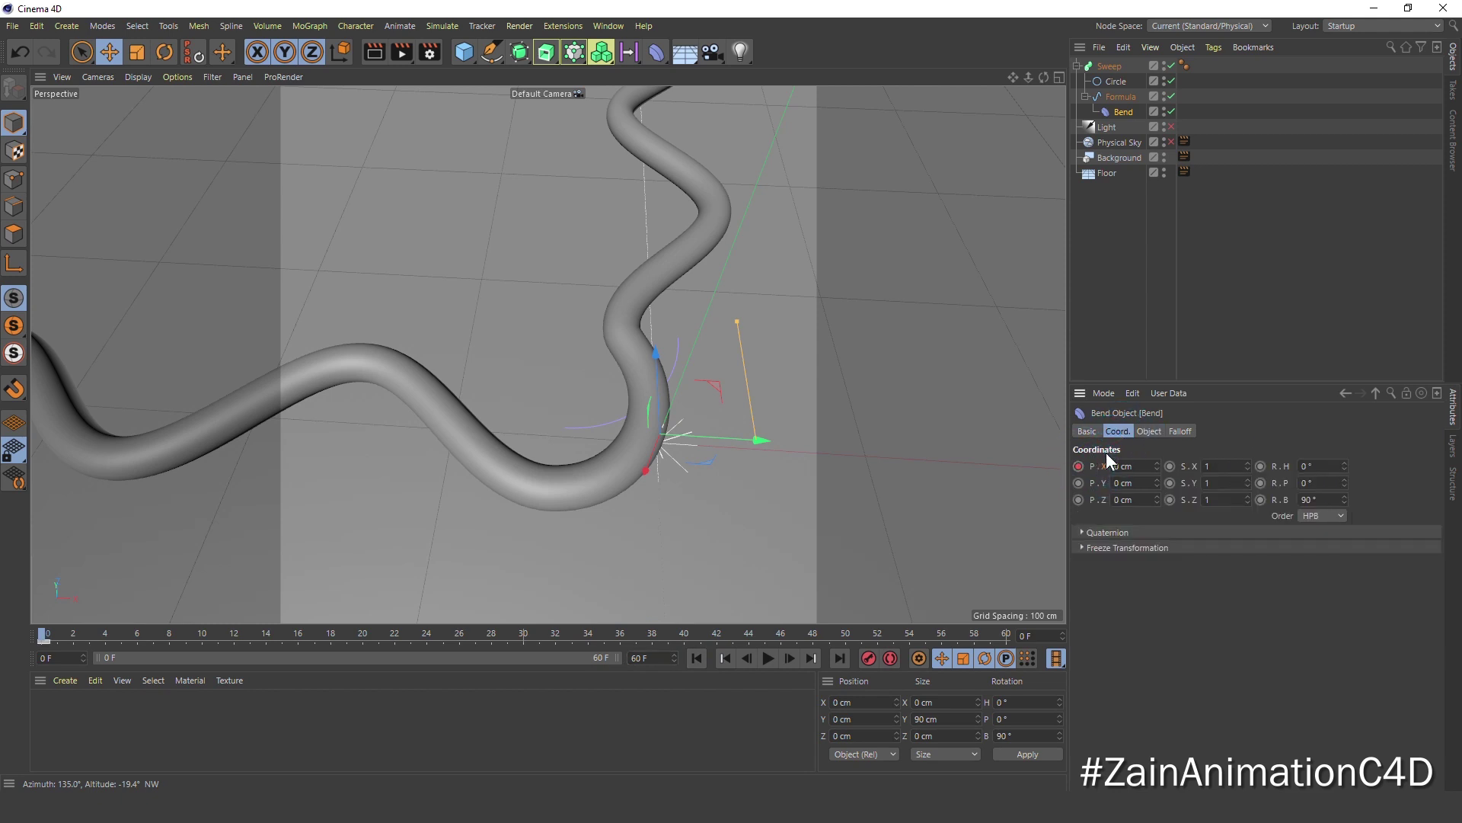
pyautogui.click(839, 658)
pyautogui.write('200')
pyautogui.press('Return')
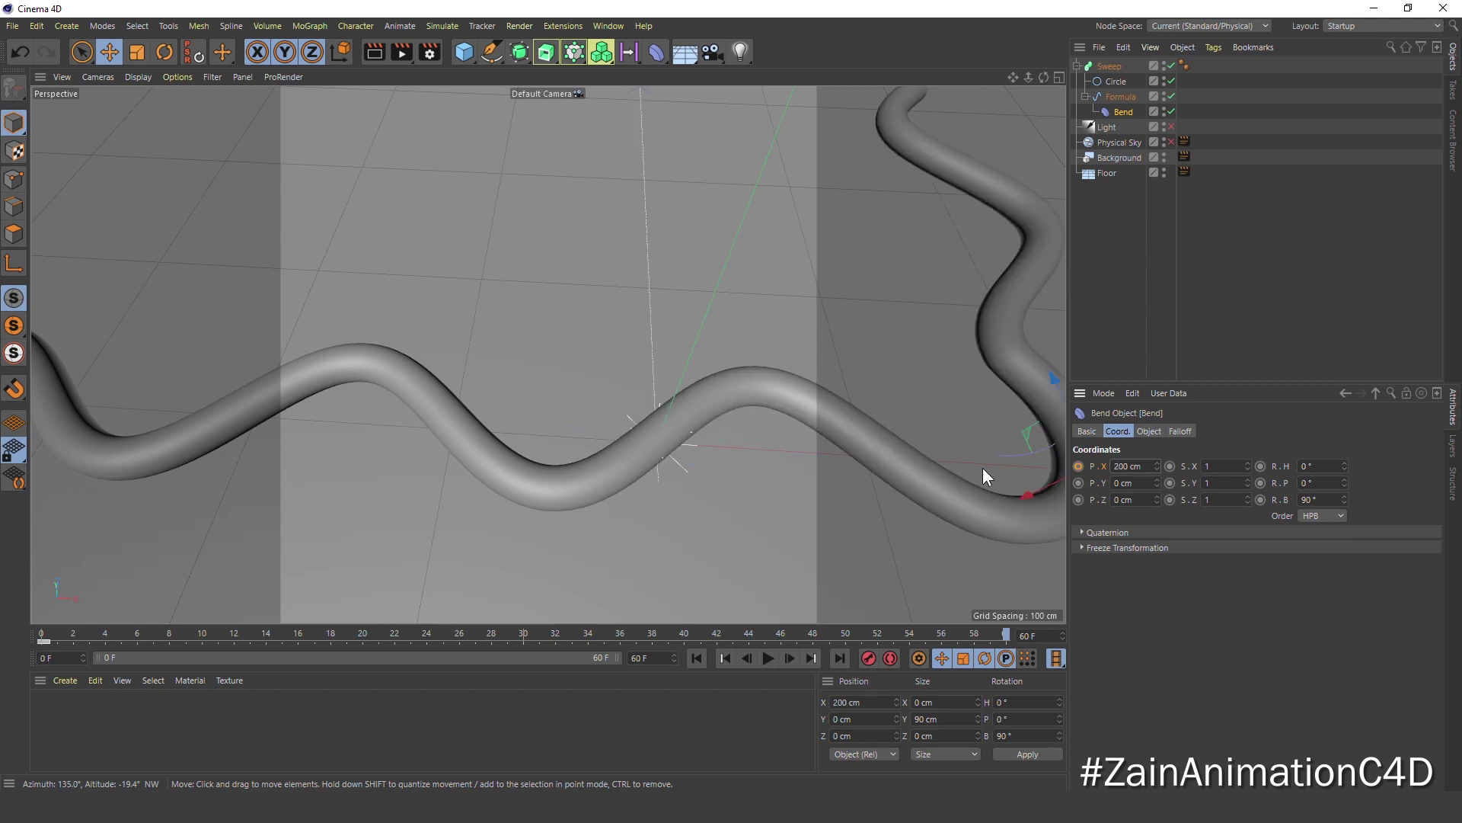
pyautogui.click(1079, 466)
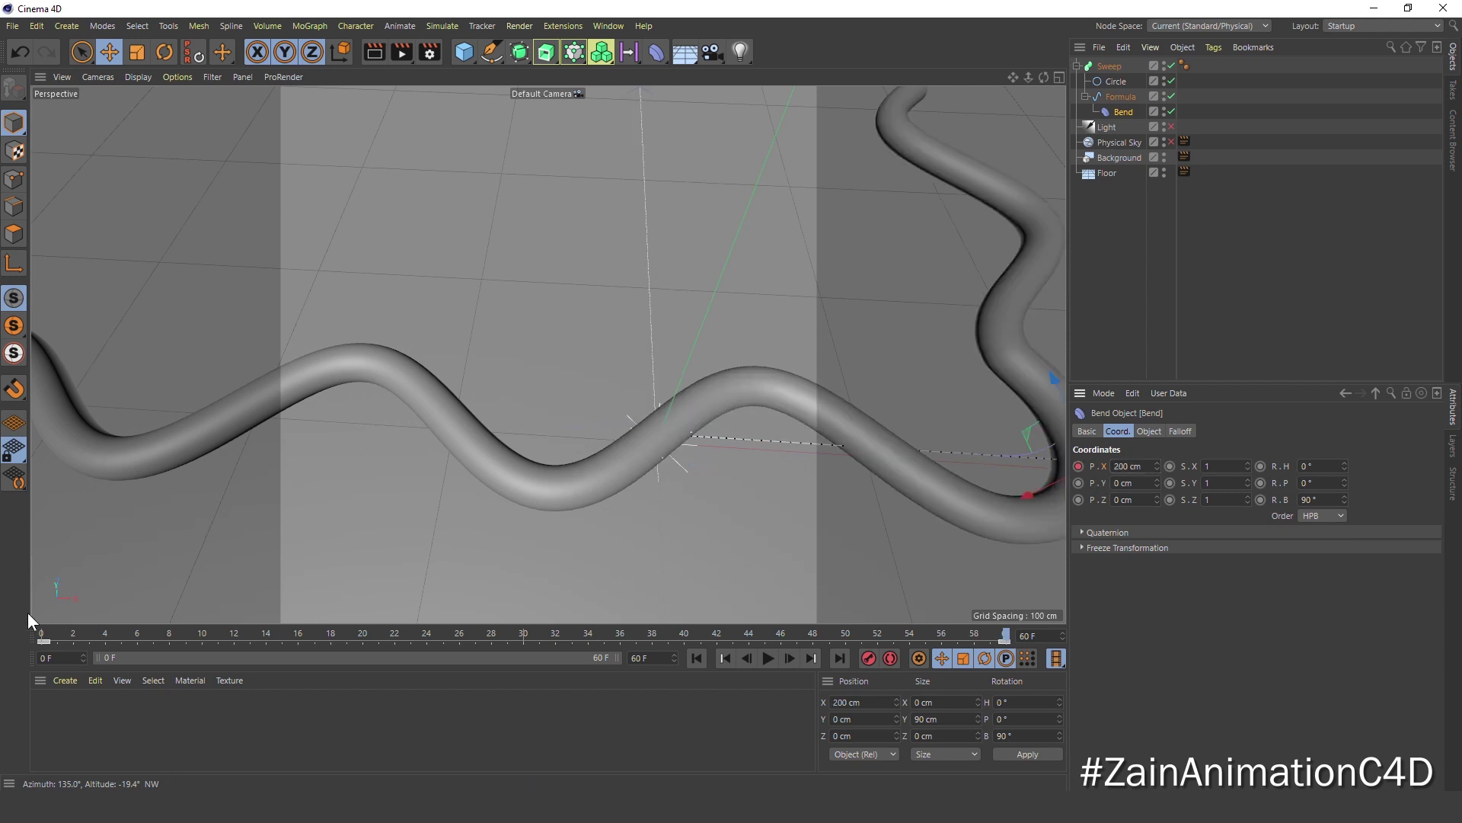
pyautogui.moveTo(50, 636)
pyautogui.mouseDown()
pyautogui.moveTo(90, 619)
pyautogui.moveTo(463, 660)
pyautogui.moveTo(1160, 666)
pyautogui.mouseUp()
# Step: Add a Null object named 'Camera Null'
pyautogui.click(477, 58)
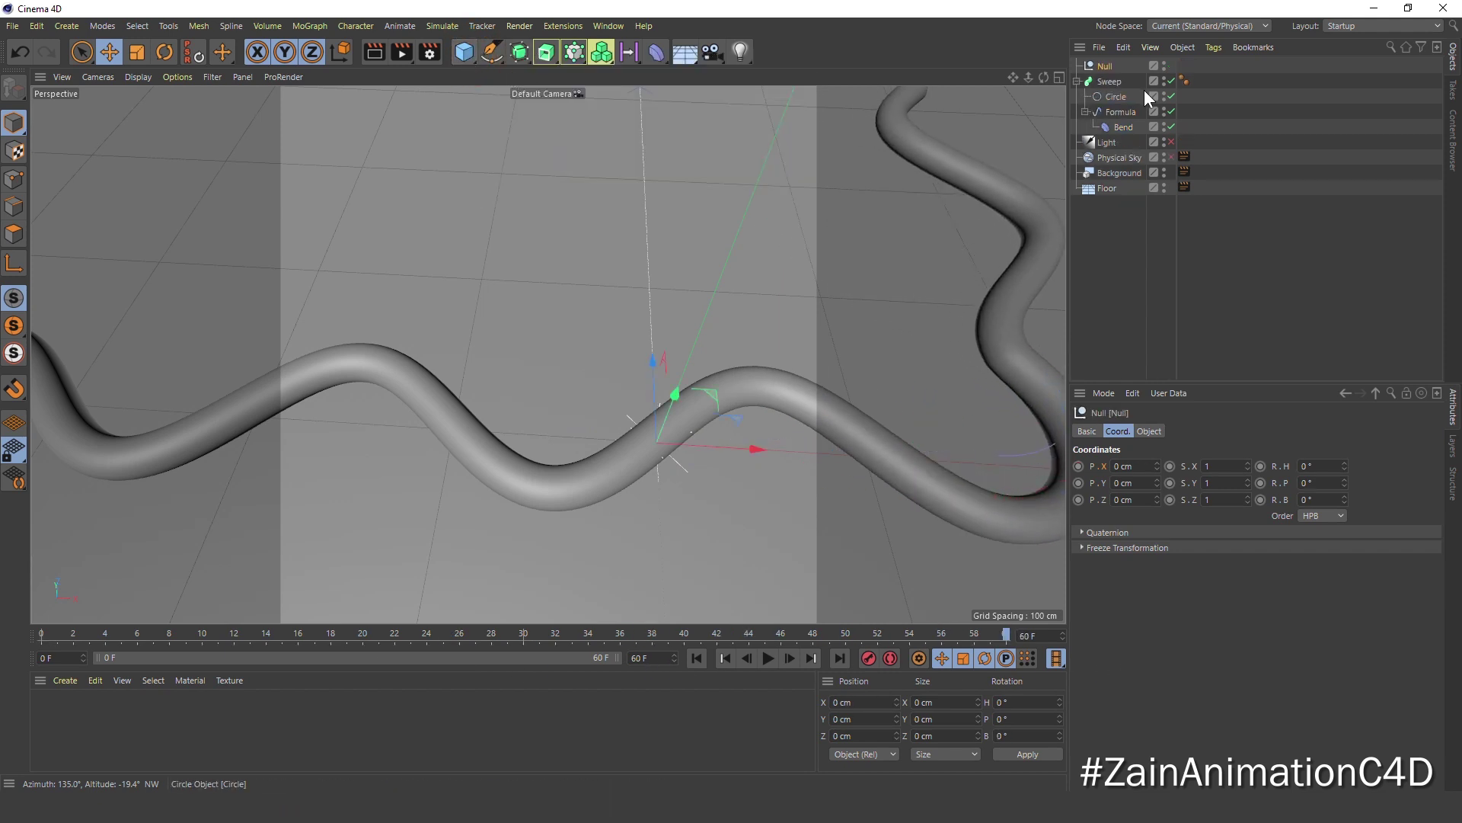
pyautogui.doubleClick(1108, 67)
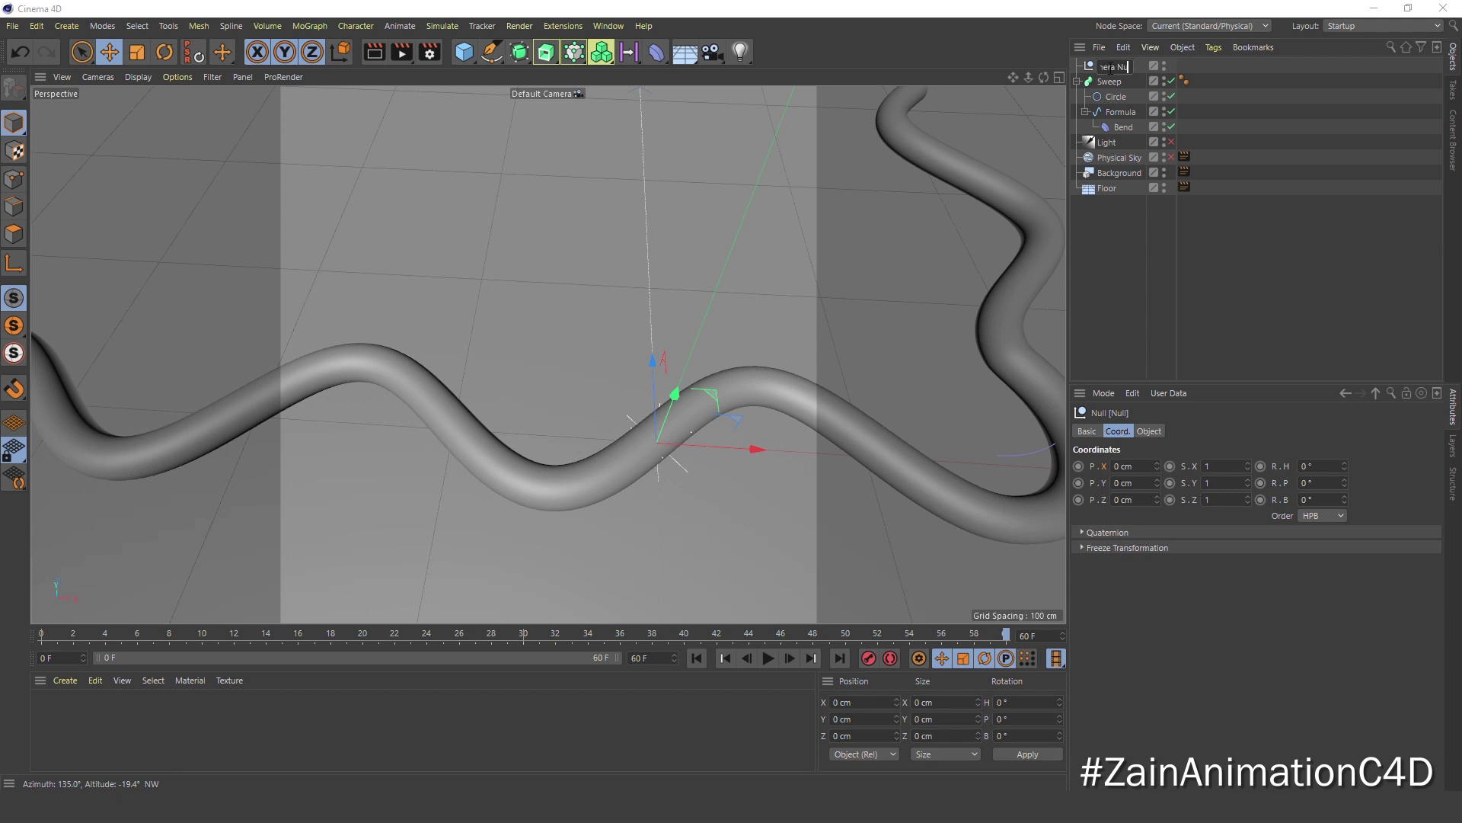
pyautogui.press('Return')
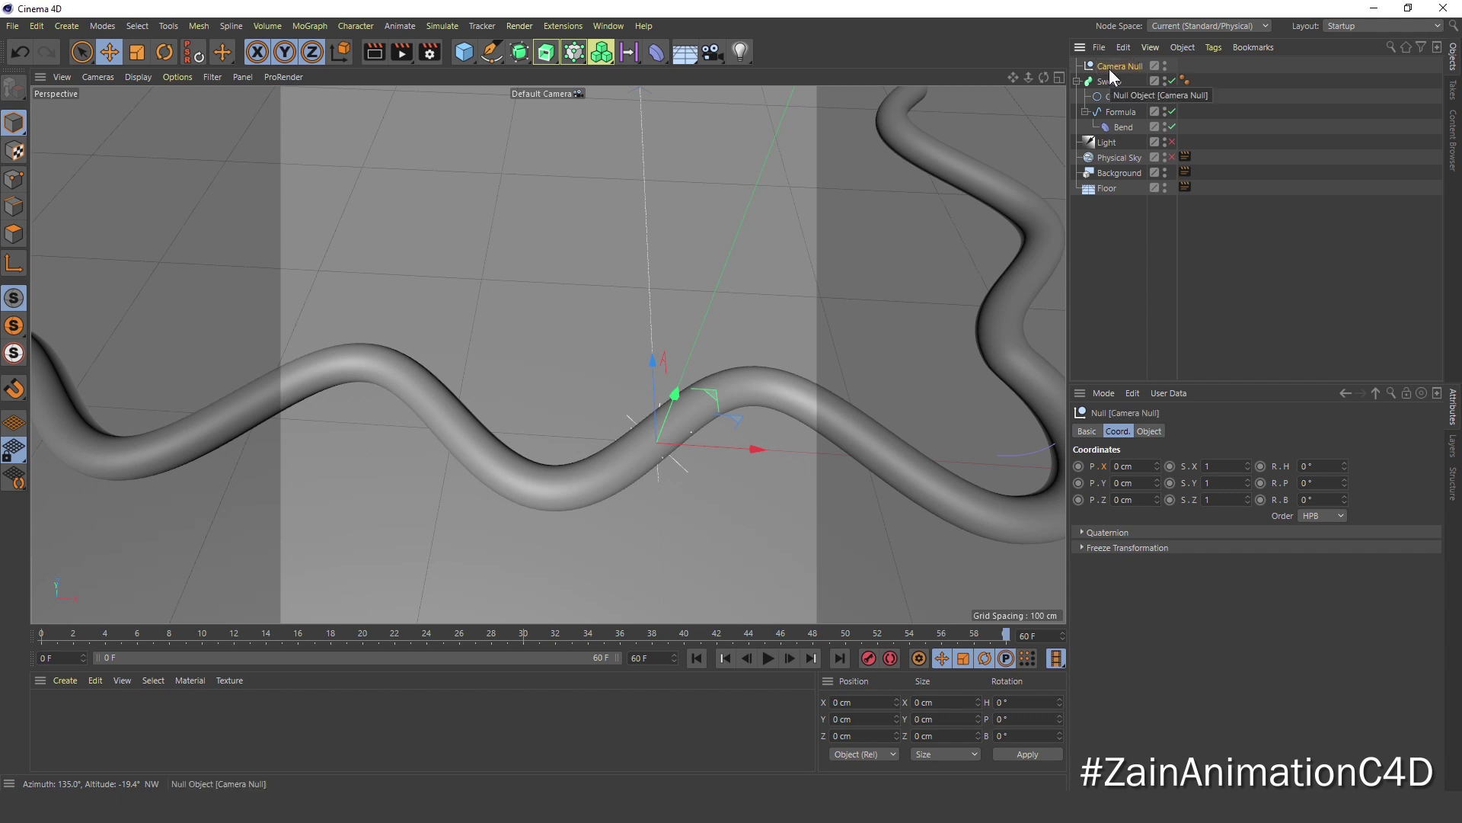
pyautogui.keyDown('ctrl'); pyautogui.click(1078, 466); pyautogui.keyUp('ctrl')
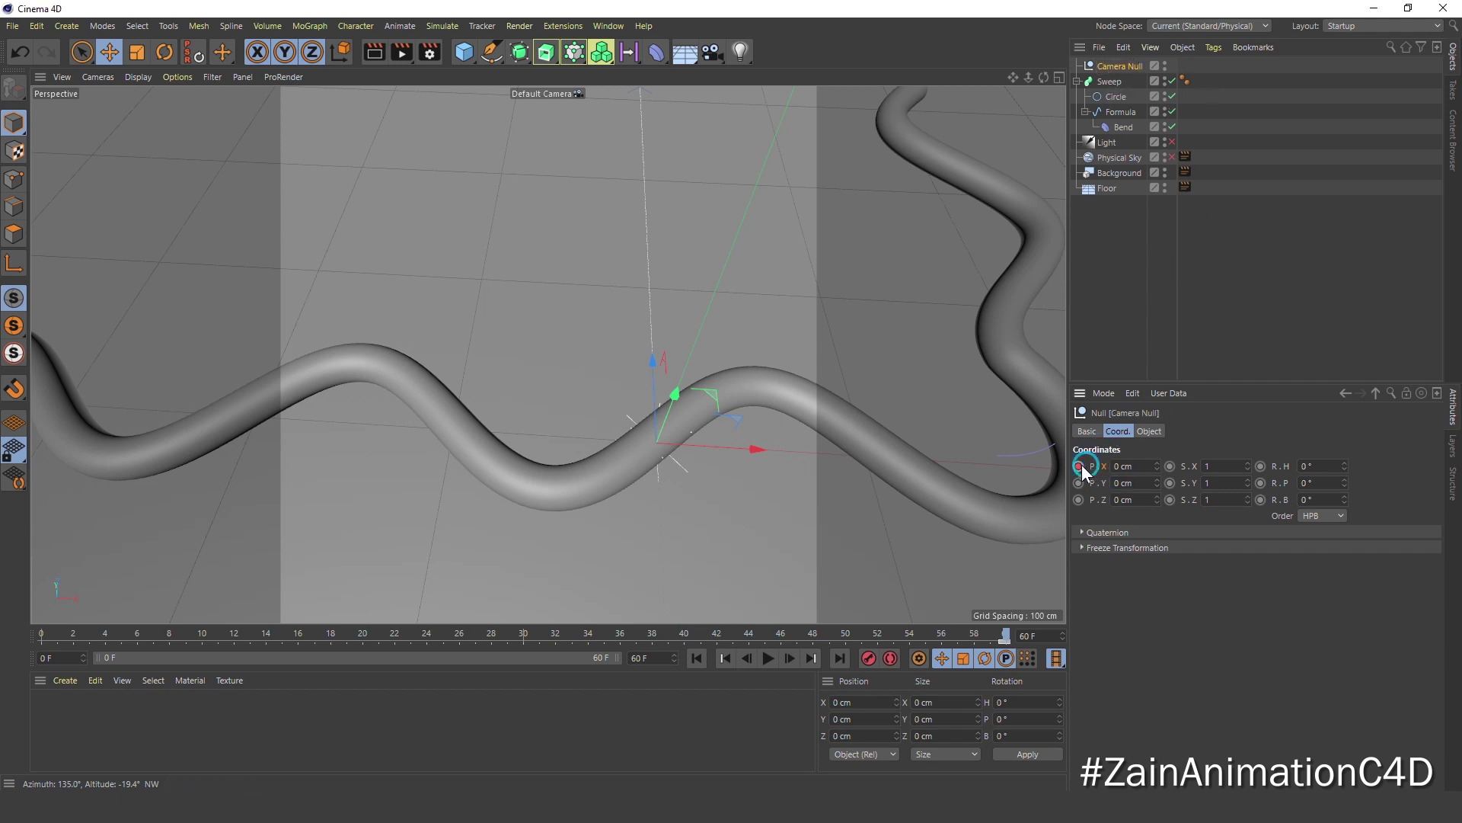
pyautogui.keyDown('ctrl'); pyautogui.keyDown('shift'); pyautogui.click(1078, 467); pyautogui.keyUp('shift'); pyautogui.keyUp('ctrl')
# Step: Keyframe Camera Null to X 200 cm at frame 60 and add a Camera inside it
pyautogui.click(696, 658)
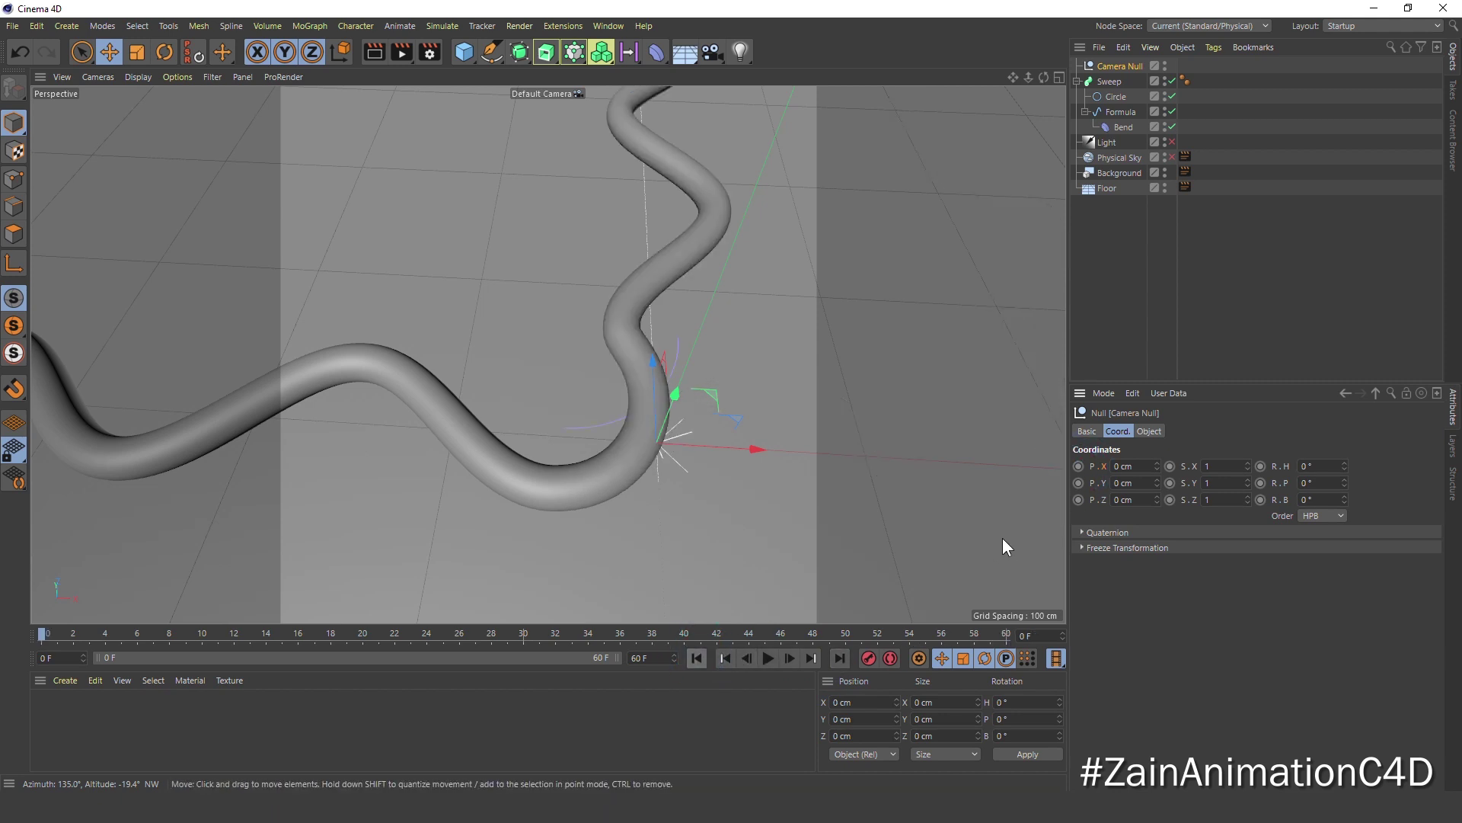
pyautogui.click(839, 658)
pyautogui.write('200')
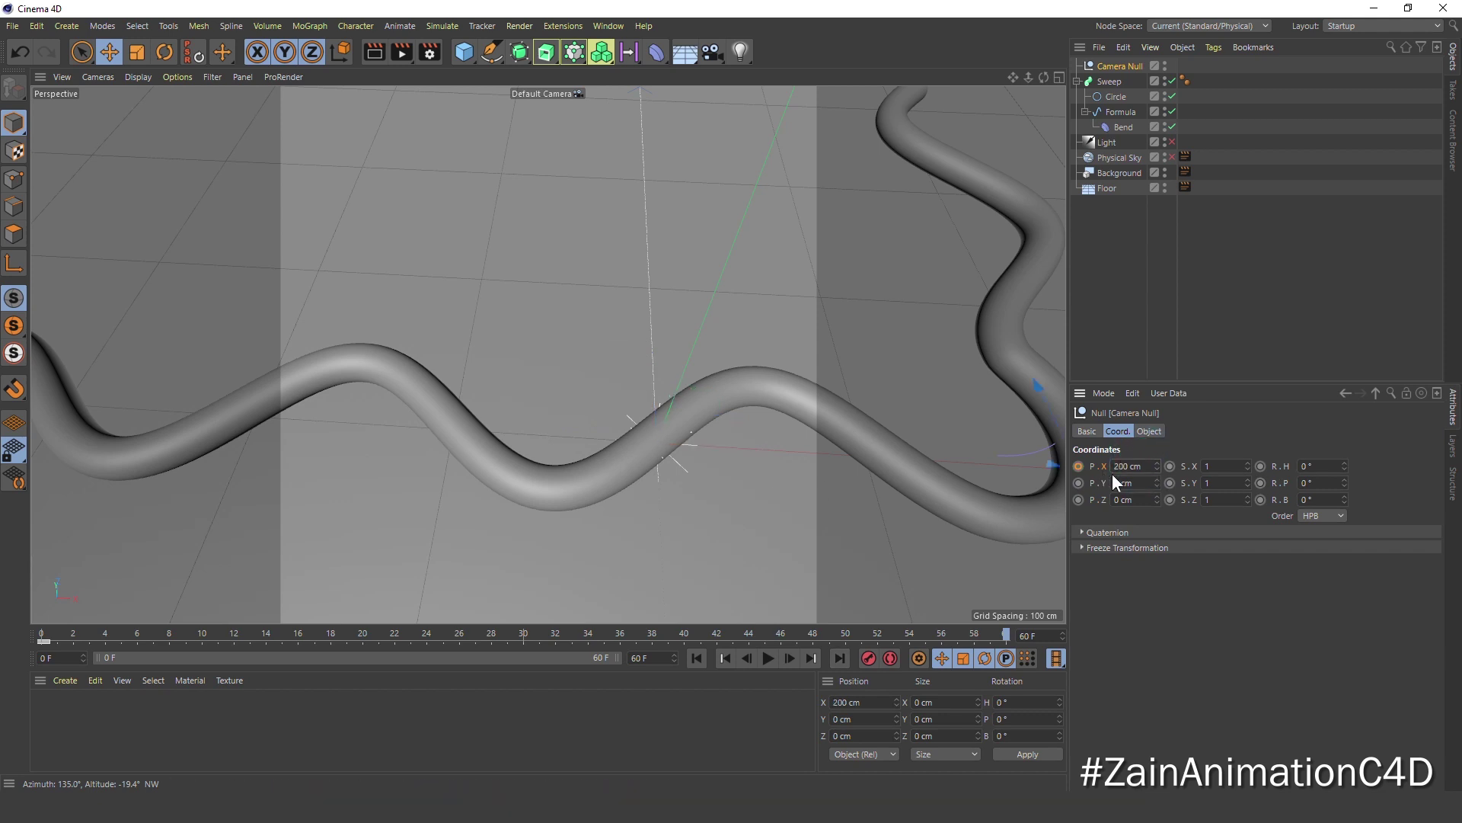
pyautogui.keyDown('ctrl'); pyautogui.click(1078, 466); pyautogui.keyUp('ctrl')
pyautogui.click(696, 658)
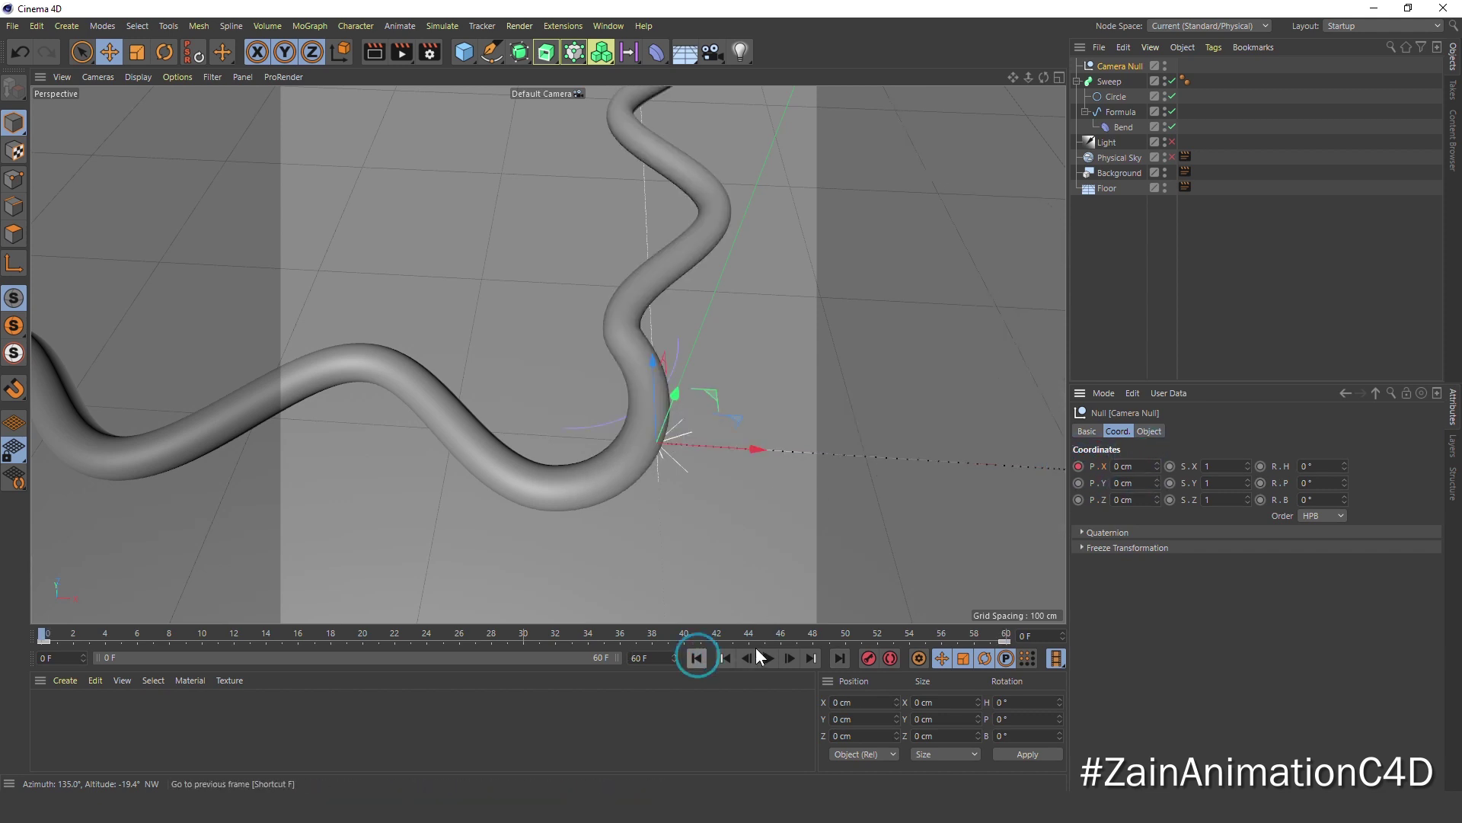
pyautogui.keyDown('shift'); pyautogui.click(707, 52); pyautogui.keyUp('shift')
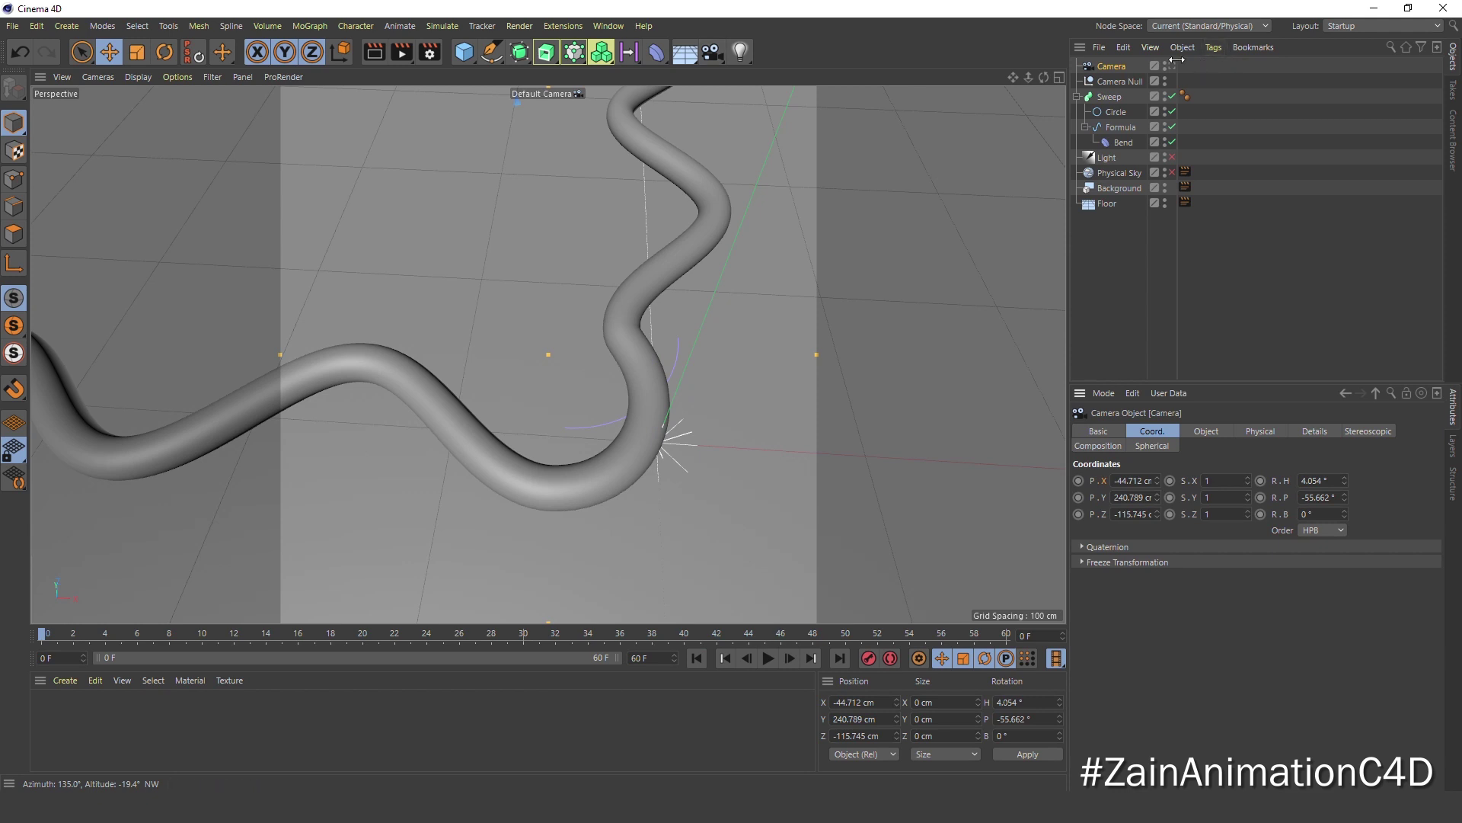
# Step: At frame 60, orbit and pan the camera view of the tube
pyautogui.click(837, 657)
pyautogui.moveTo(679, 481)
pyautogui.keyDown('alt'); pyautogui.mouseDown()
pyautogui.moveTo(689, 500)
pyautogui.moveTo(704, 482)
pyautogui.mouseUp(); pyautogui.keyUp('alt')
pyautogui.moveTo(704, 475)
pyautogui.keyDown('alt'); pyautogui.mouseDown(button='middle')
pyautogui.moveTo(737, 490)
pyautogui.moveTo(734, 518)
pyautogui.mouseUp(button='middle'); pyautogui.keyUp('alt')
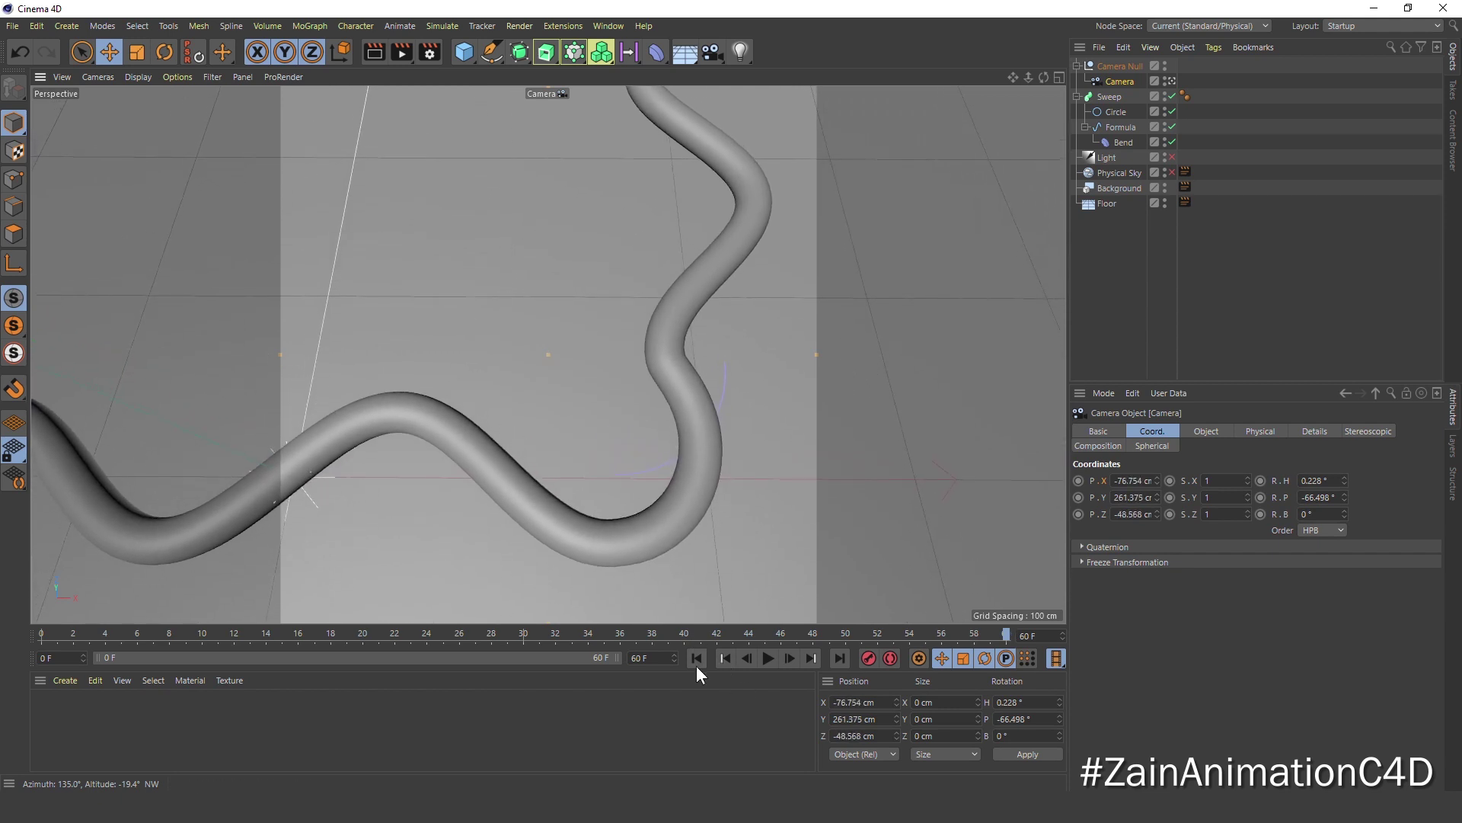
# Step: Play from frame 0, pause at frame 18, and open the Window menu for the Timeline
pyautogui.click(696, 657)
pyautogui.click(769, 657)
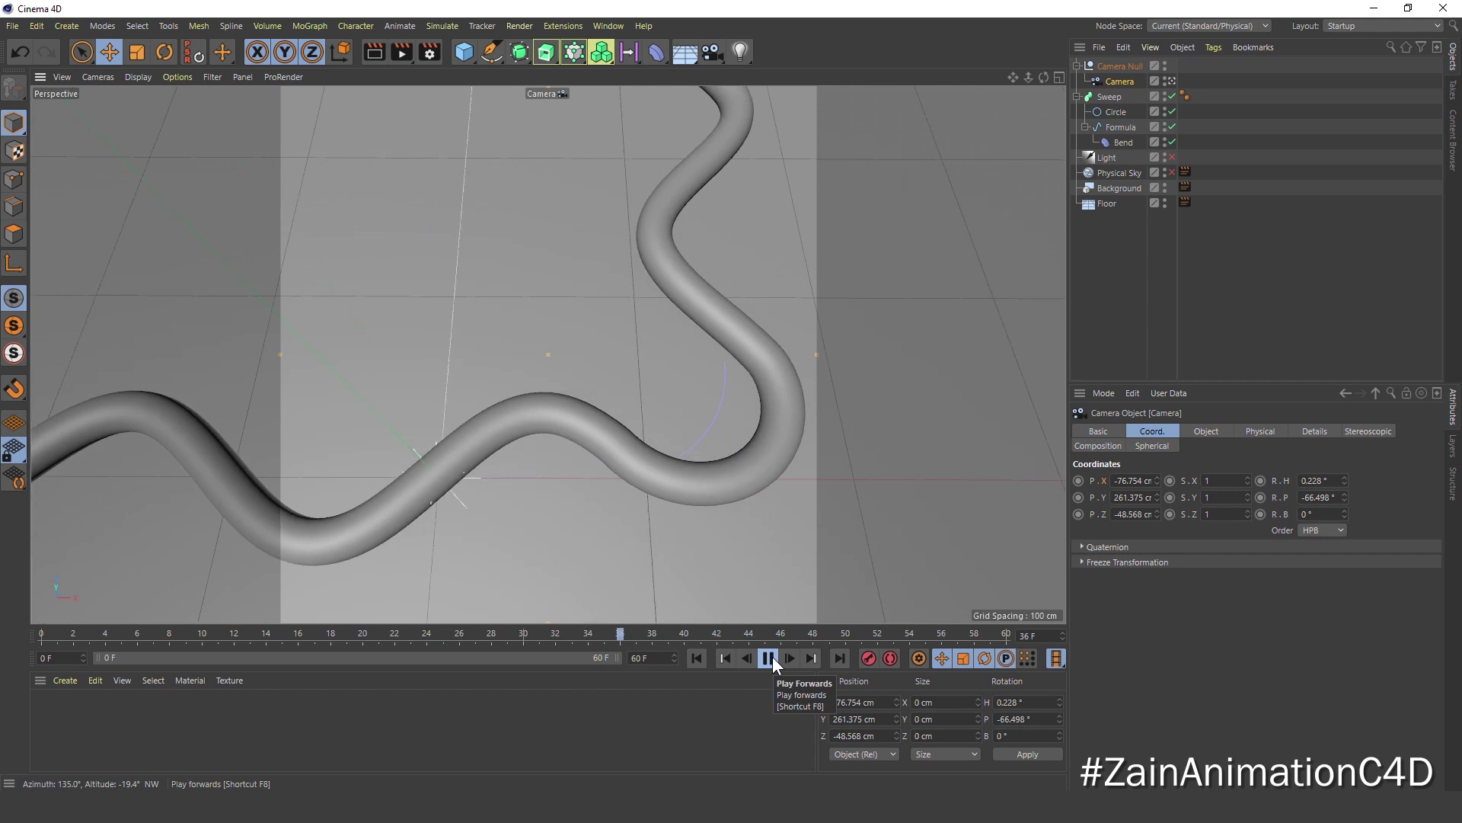
pyautogui.click(769, 656)
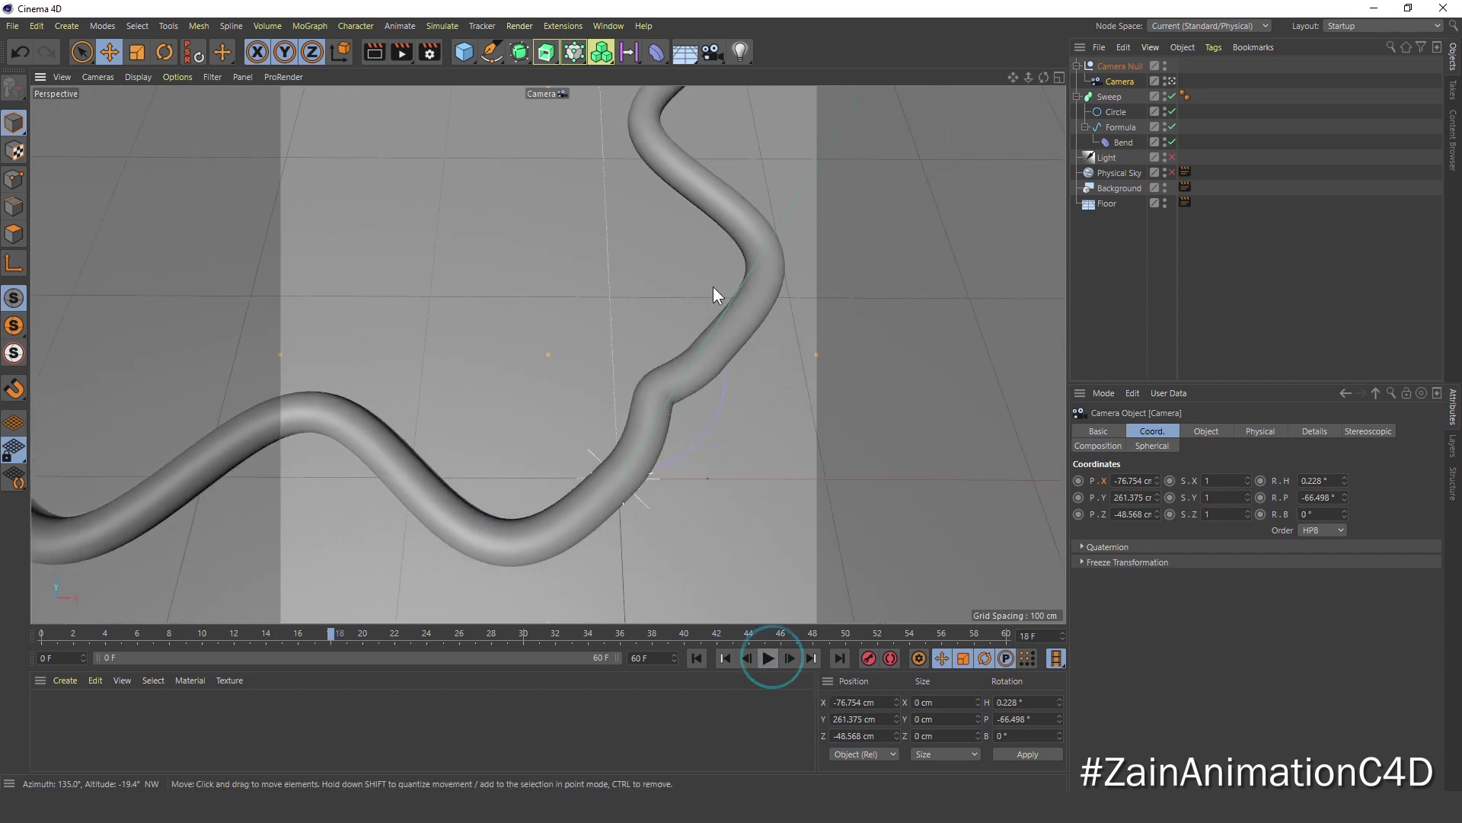
pyautogui.click(614, 26)
# Step: Set all camera and Bend animation keys to Linear interpolation in the curve editor
pyautogui.click(664, 195)
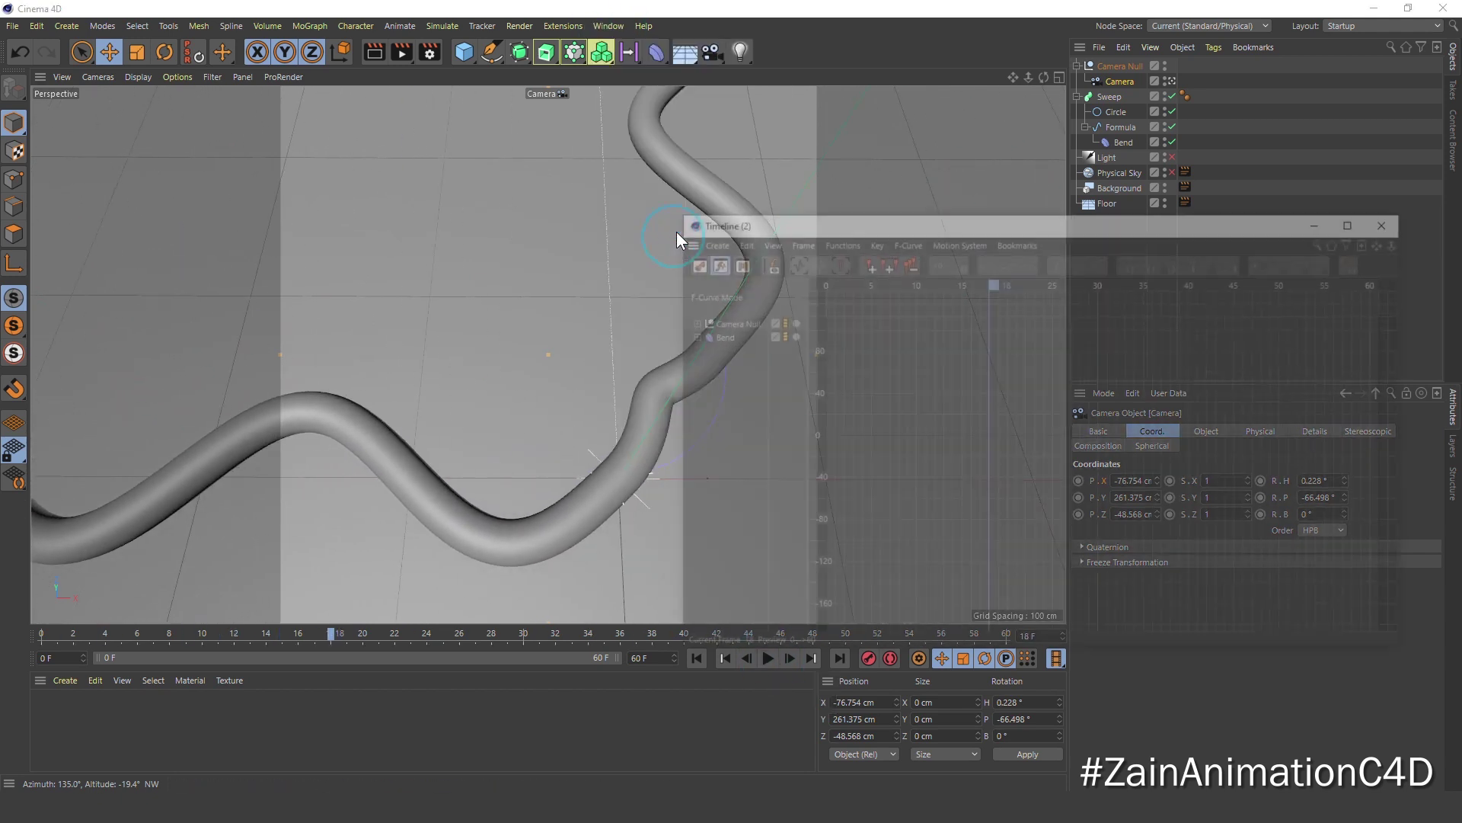
pyautogui.press('h')
pyautogui.hotkey('ctrl', 'a')
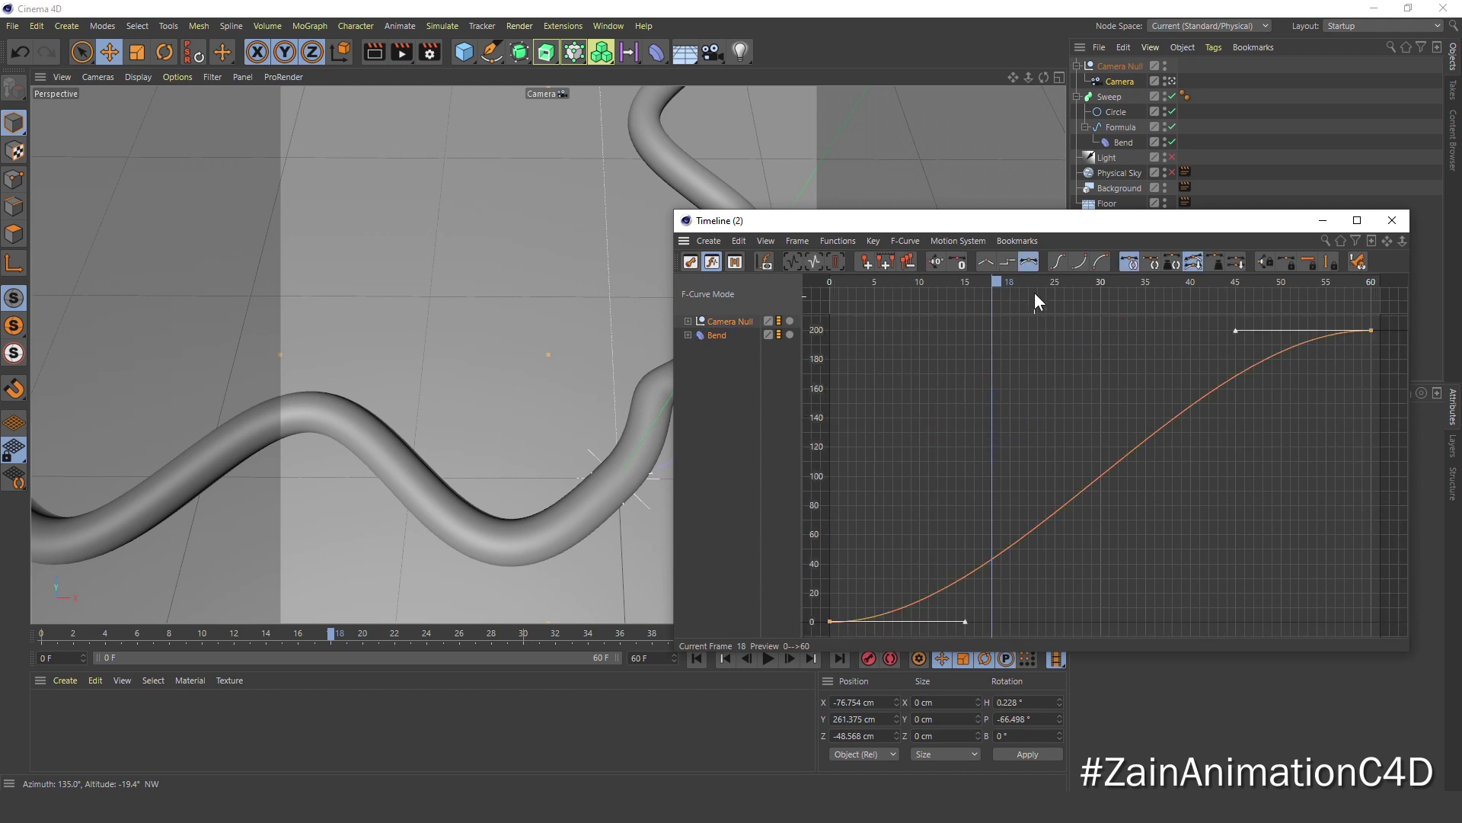
pyautogui.click(987, 261)
pyautogui.click(1392, 220)
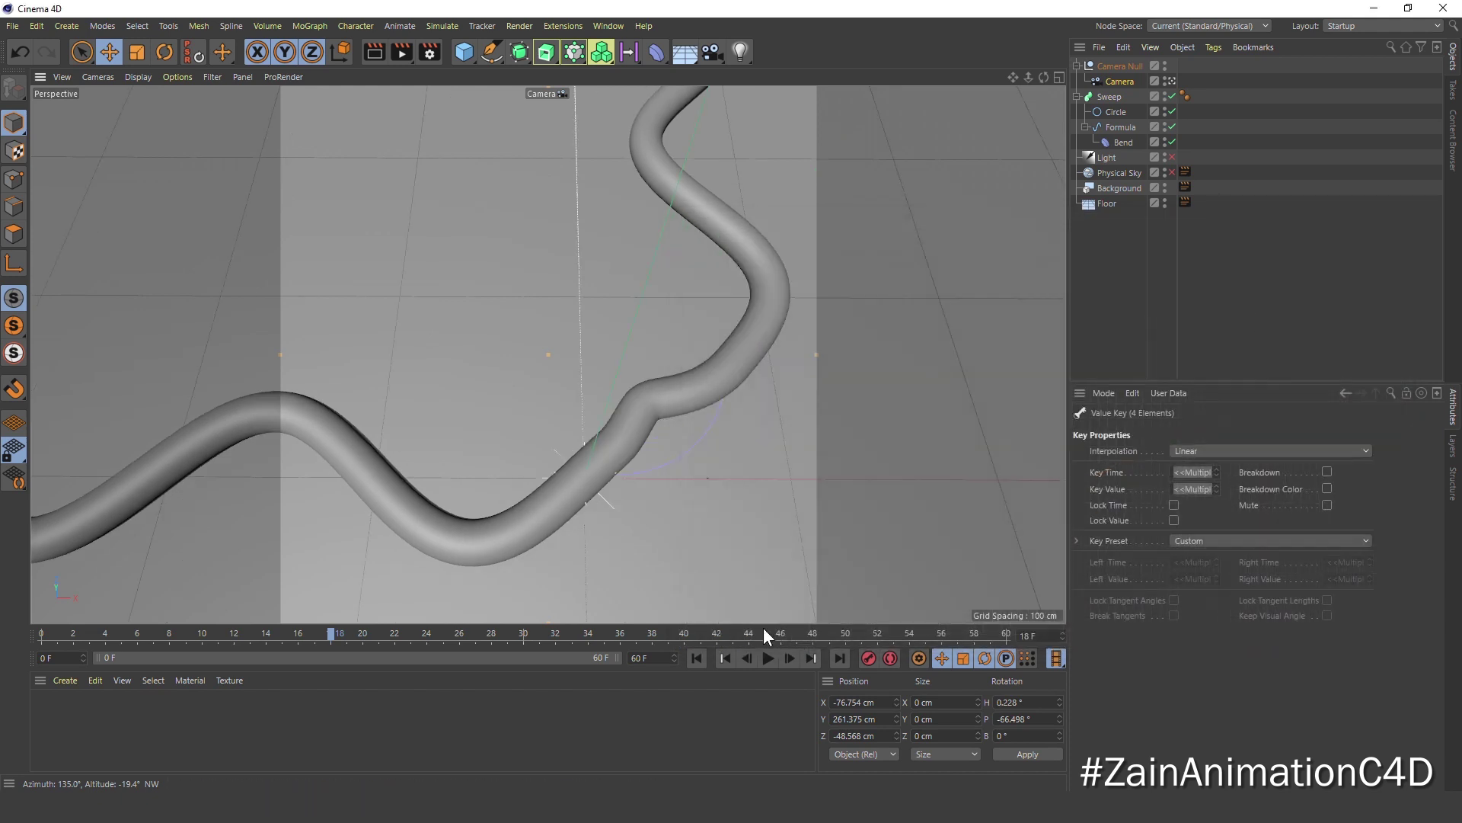
# Step: Play the animation from the start to check the constant-speed motion, then select the Sweep
pyautogui.click(697, 658)
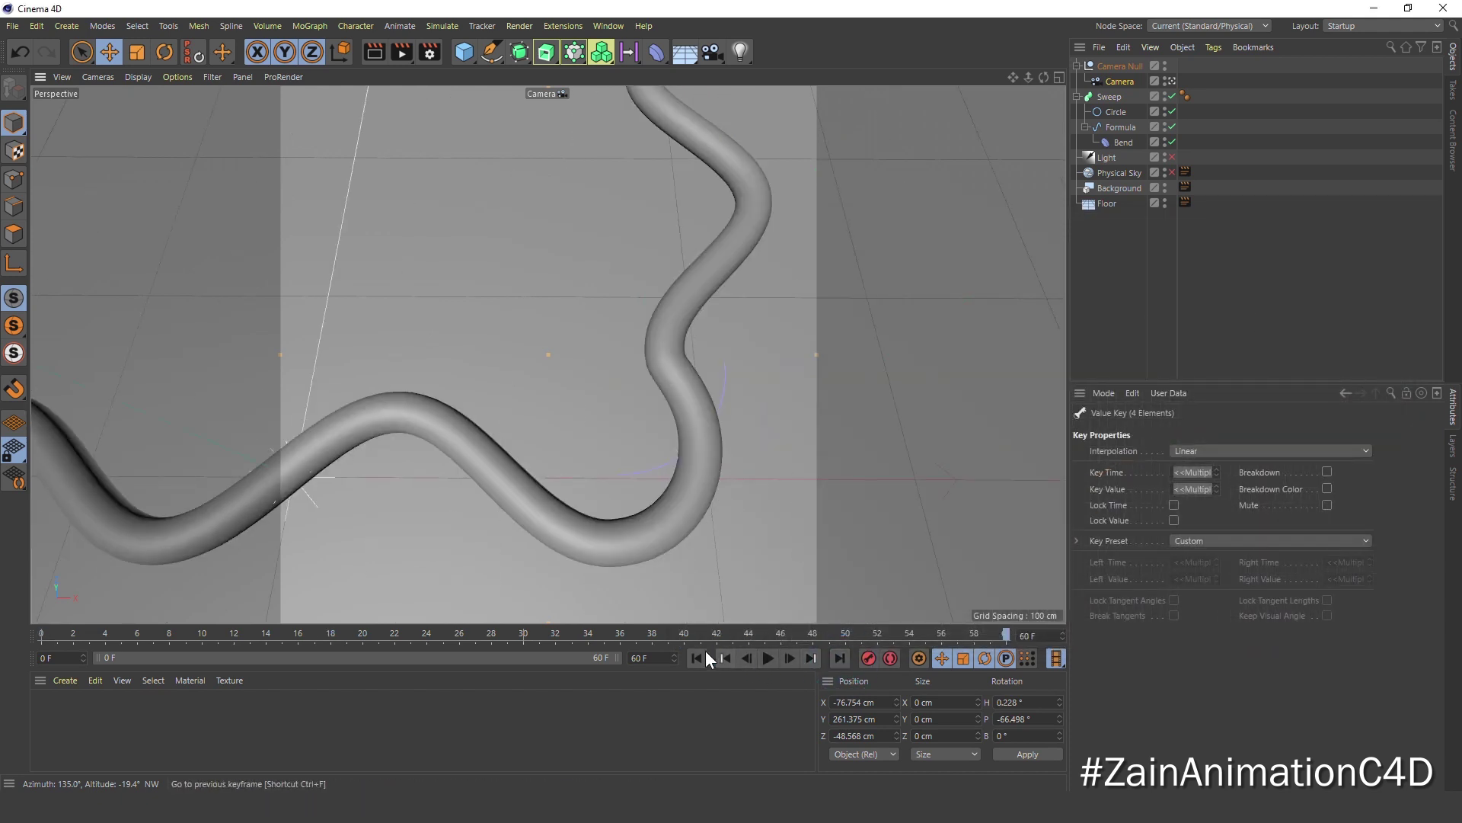
pyautogui.click(782, 652)
pyautogui.click(776, 655)
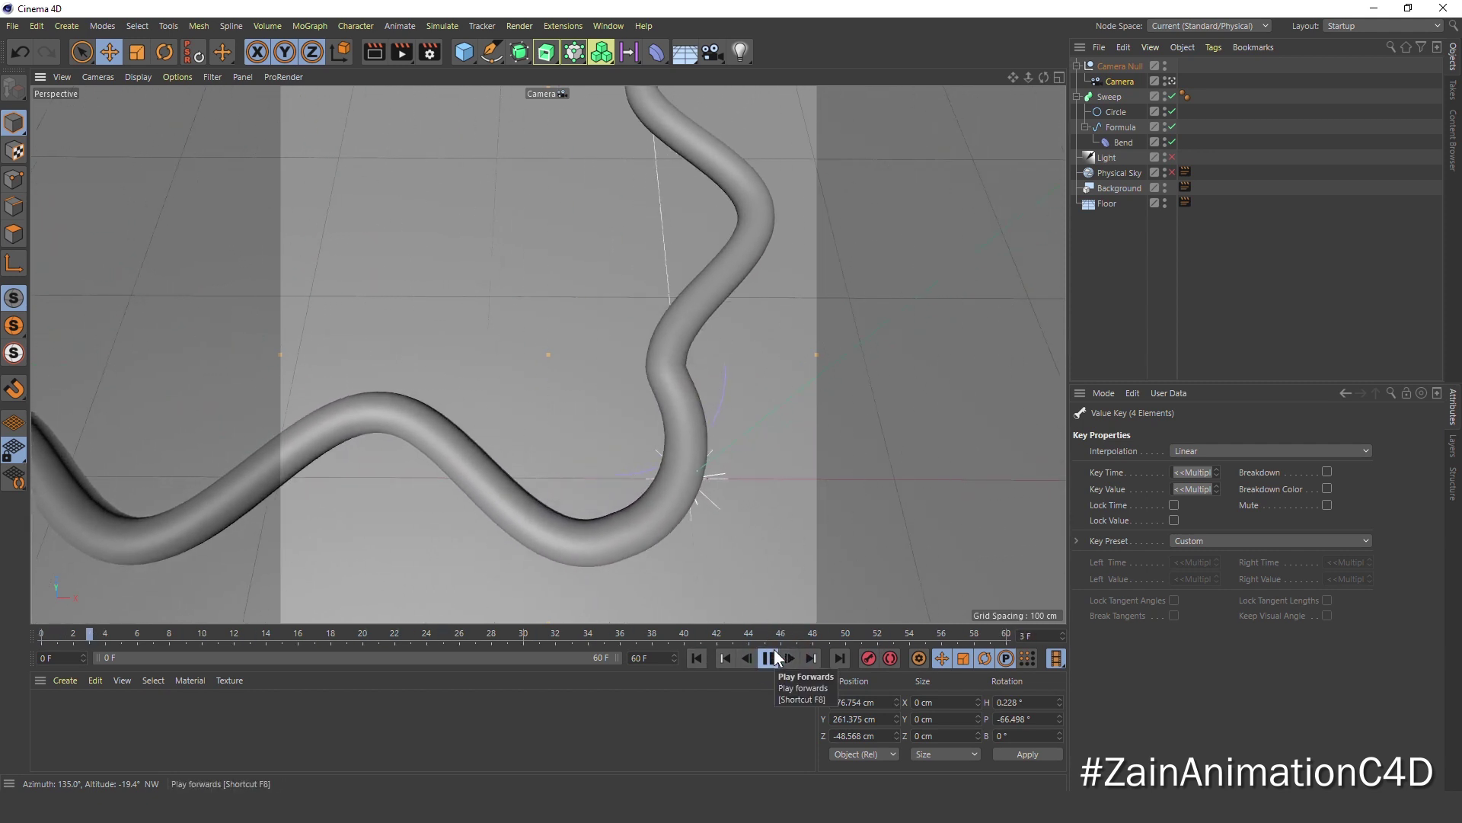
pyautogui.click(769, 658)
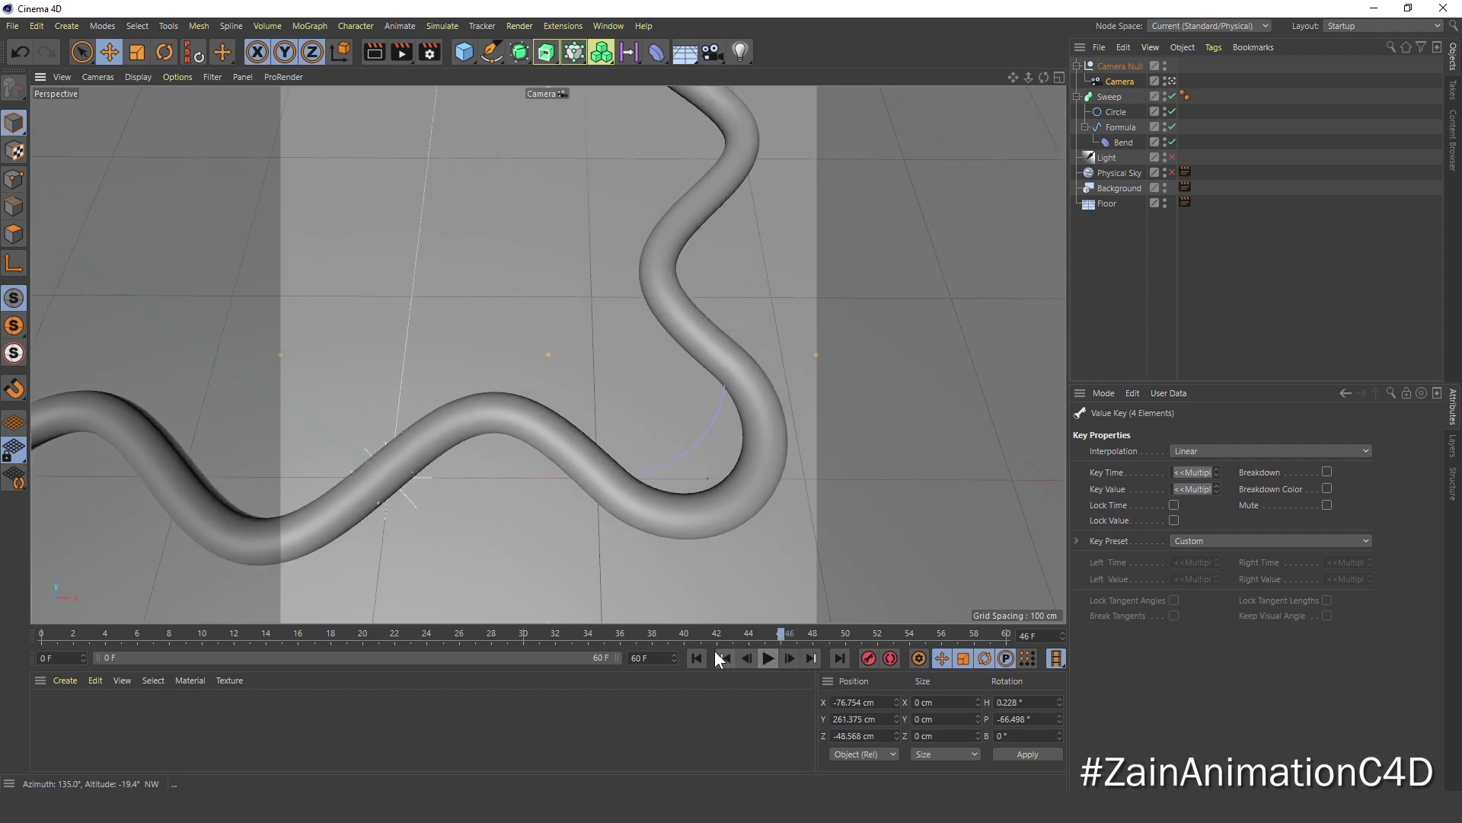
pyautogui.click(697, 657)
pyautogui.click(1111, 97)
# Step: Wrap the Sweep in a Subdivision Surface and enable the Light and Physical Sky
pyautogui.keyDown('alt'); pyautogui.click(519, 52); pyautogui.keyUp('alt')
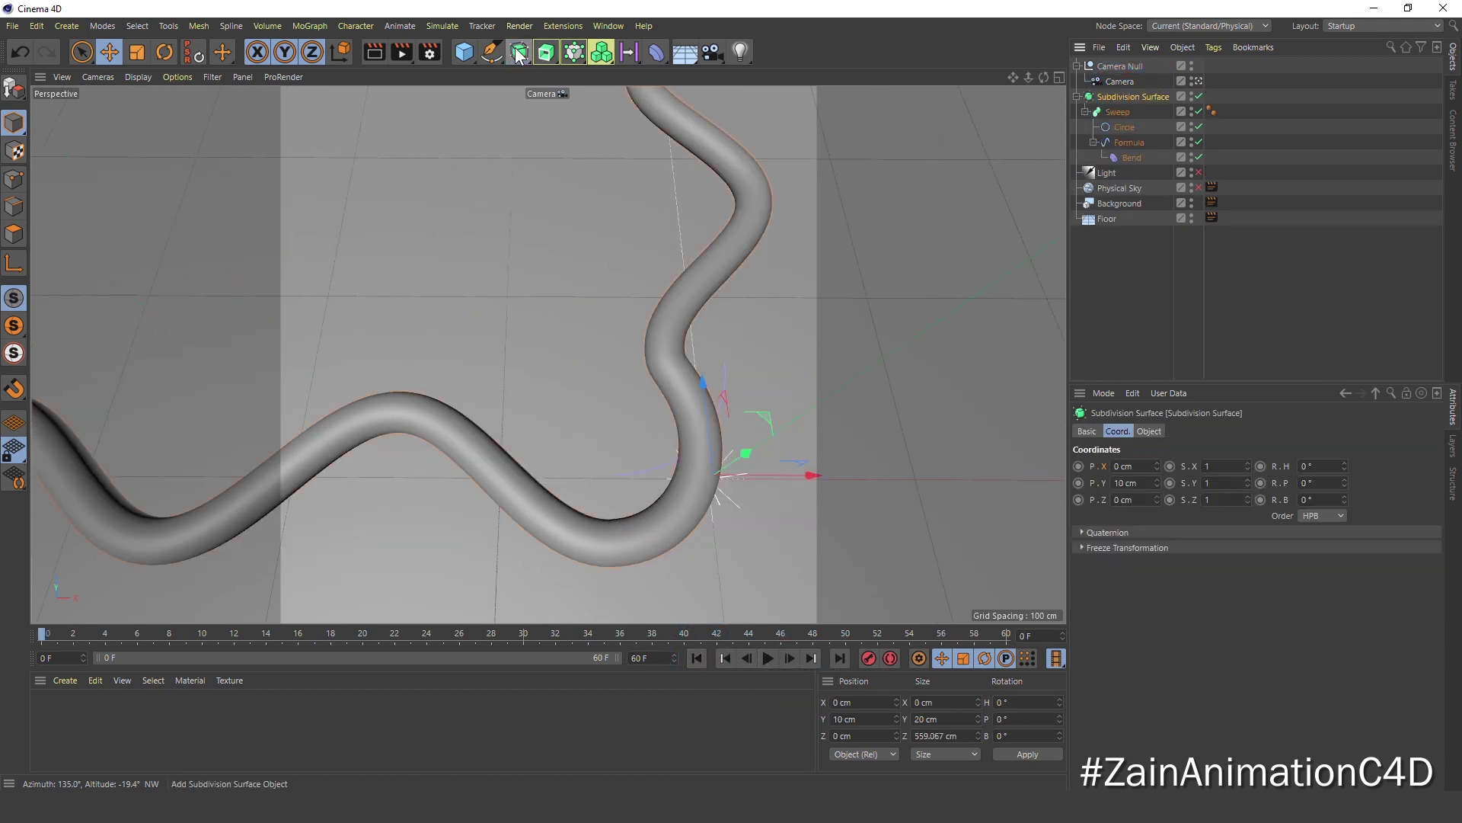
pyautogui.click(1117, 261)
pyautogui.click(1198, 172)
pyautogui.click(1198, 187)
# Step: Create a new material Mat with a Checkerboard shader as its Color texture
pyautogui.doubleClick(114, 723)
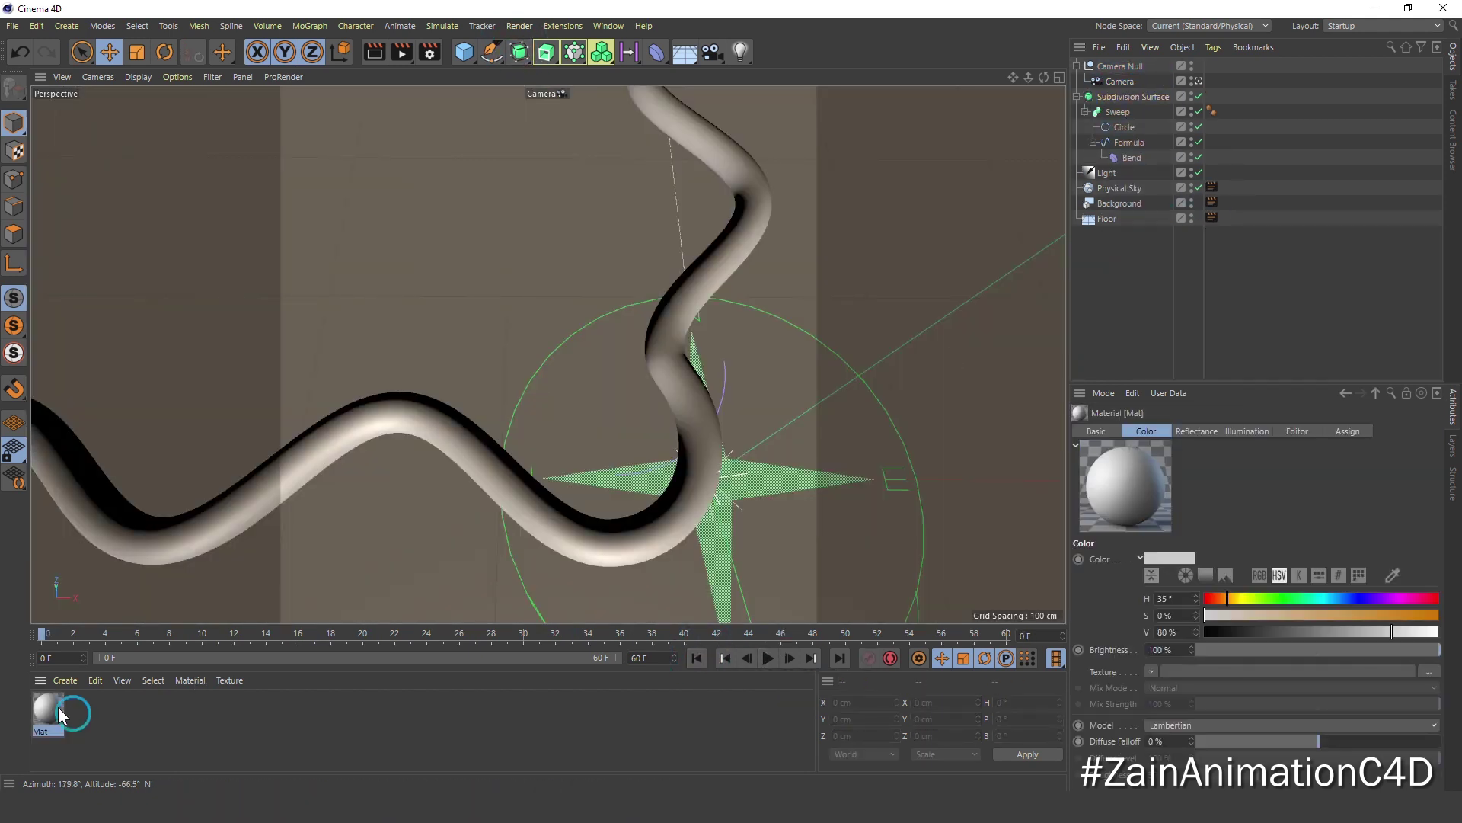
pyautogui.doubleClick(48, 708)
pyautogui.click(259, 273)
pyautogui.click(410, 273)
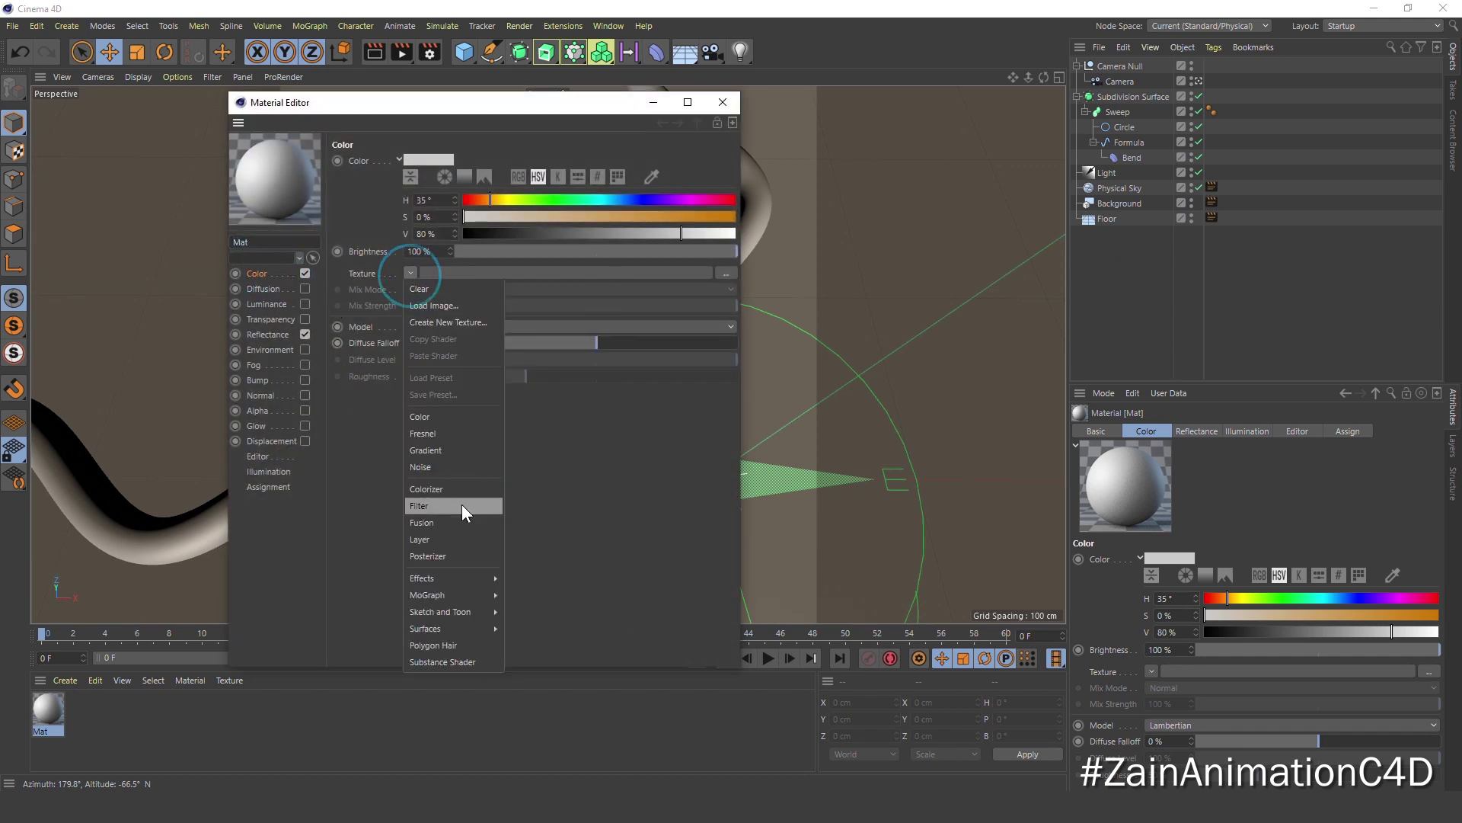
pyautogui.click(528, 418)
# Step: Set the Checkerboard to salmon and orange colours with U Frequency 0 and V Frequency 30
pyautogui.click(429, 316)
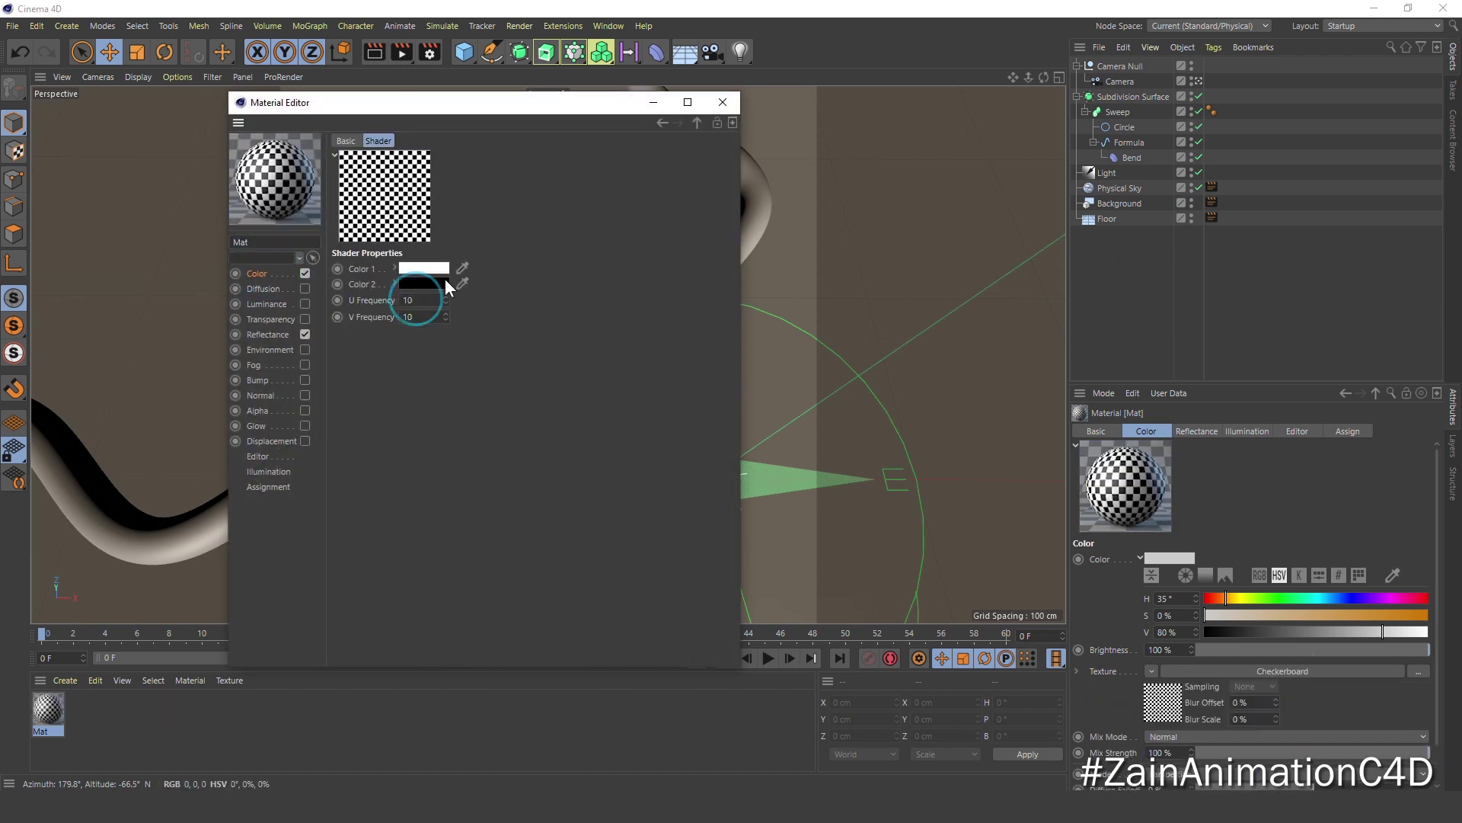
pyautogui.click(437, 267)
pyautogui.click(412, 320)
pyautogui.click(429, 286)
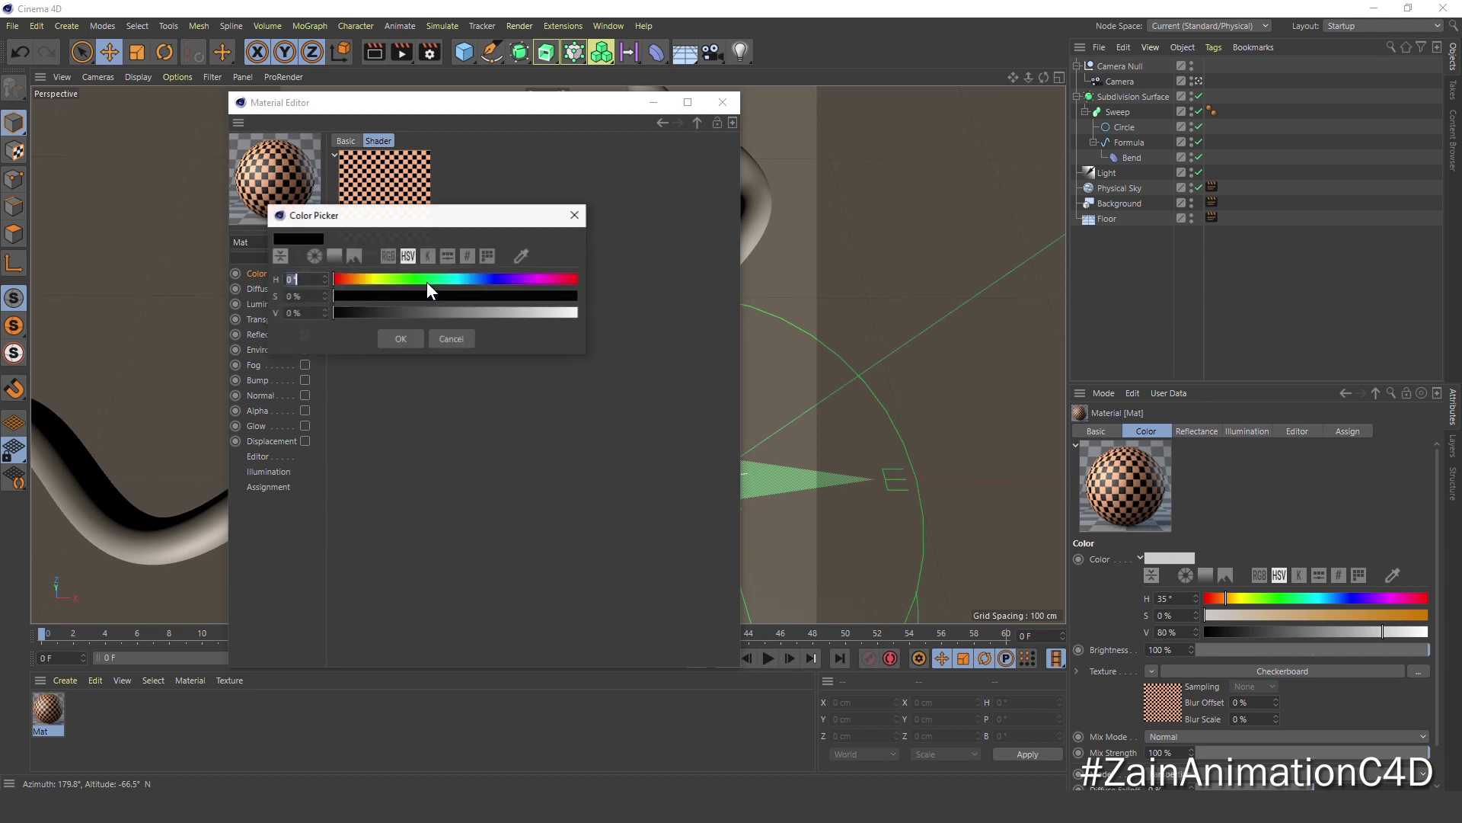
pyautogui.click(426, 301)
pyautogui.press('BackSpace')
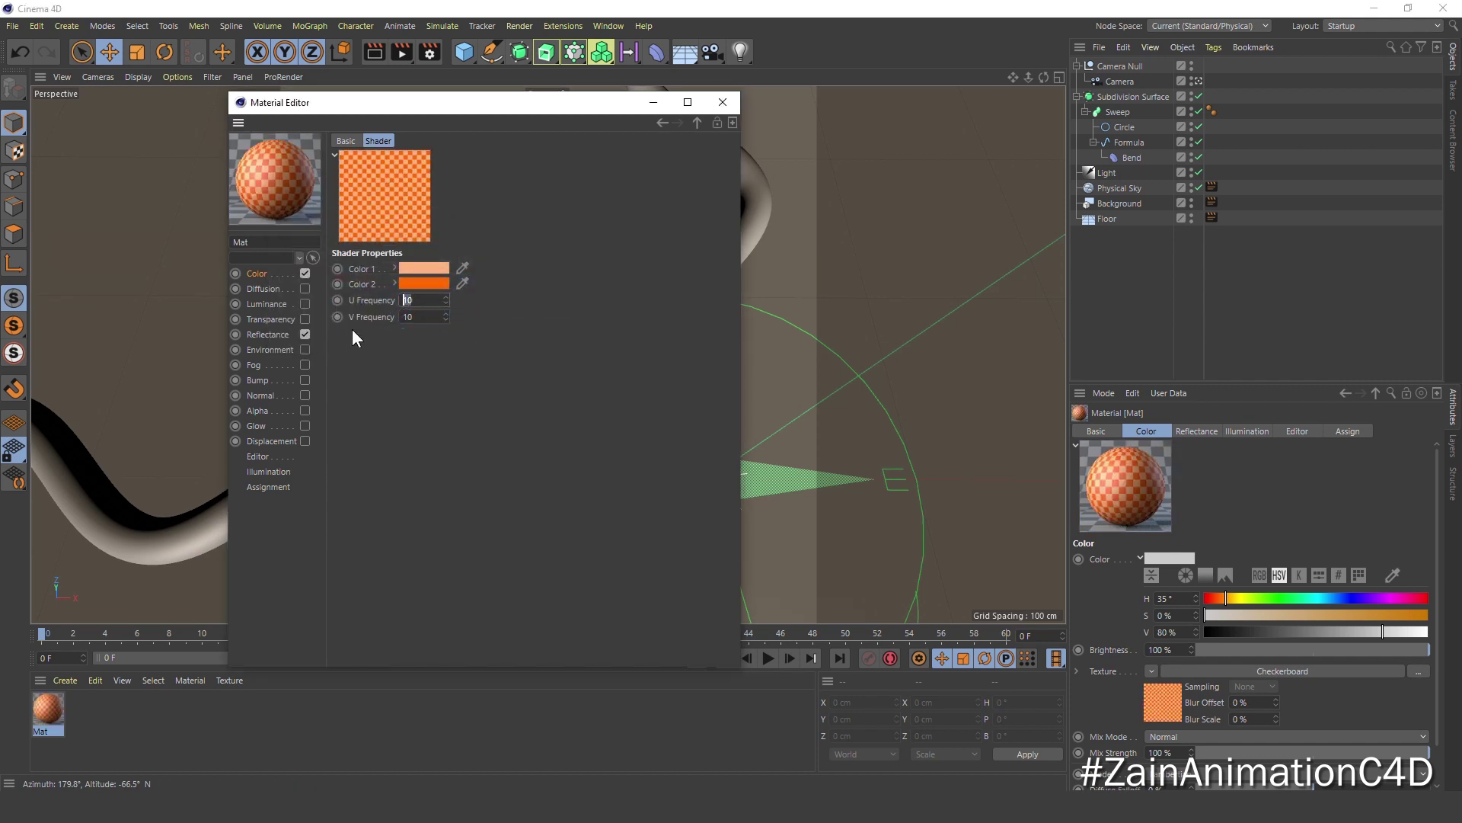
pyautogui.press('Tab')
pyautogui.write('30')
pyautogui.press('Return')
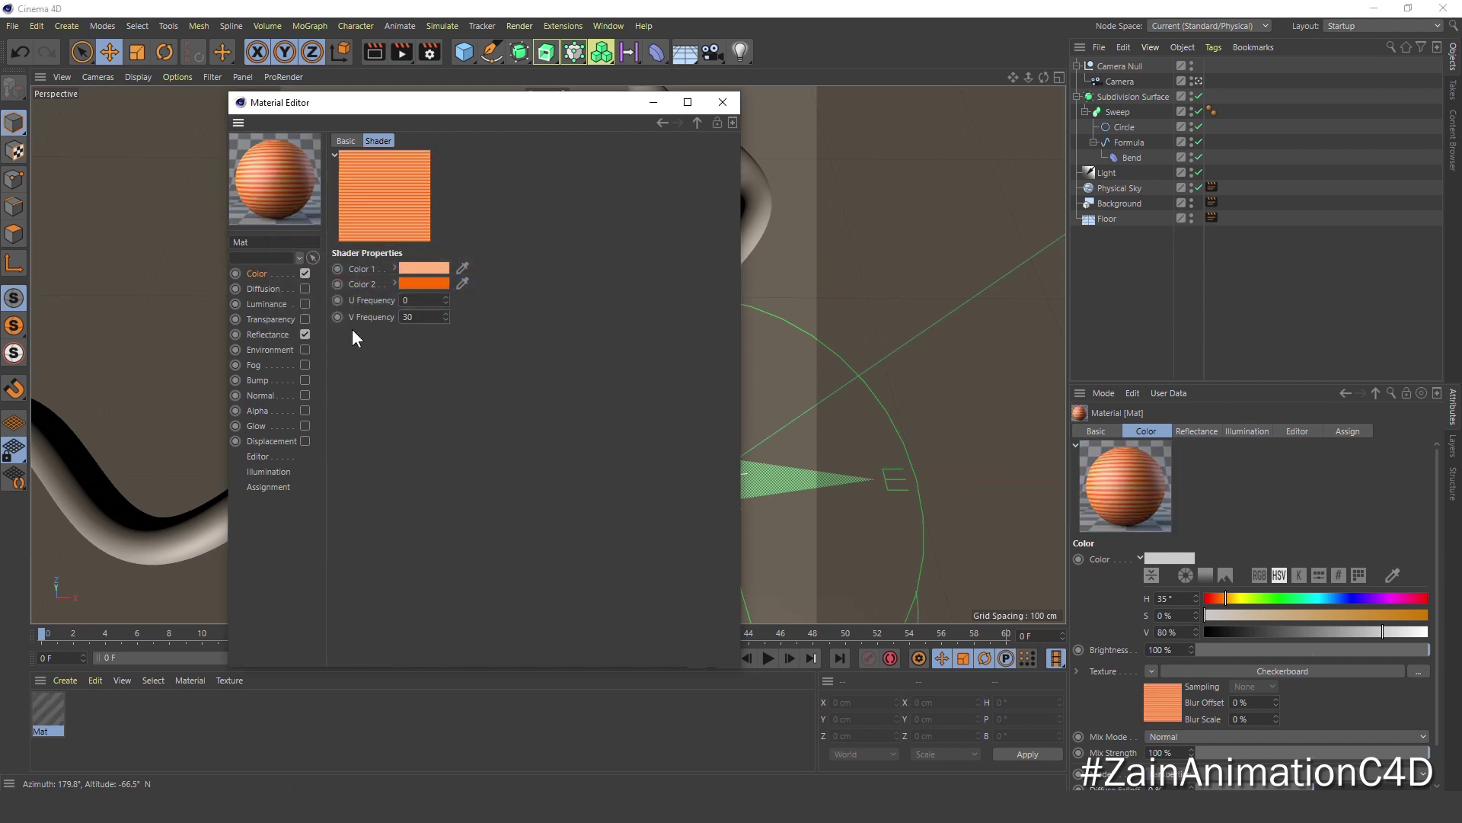
# Step: Reuse the striped Checkerboard as the Luminance texture and enable the Luminance channel
pyautogui.click(268, 274)
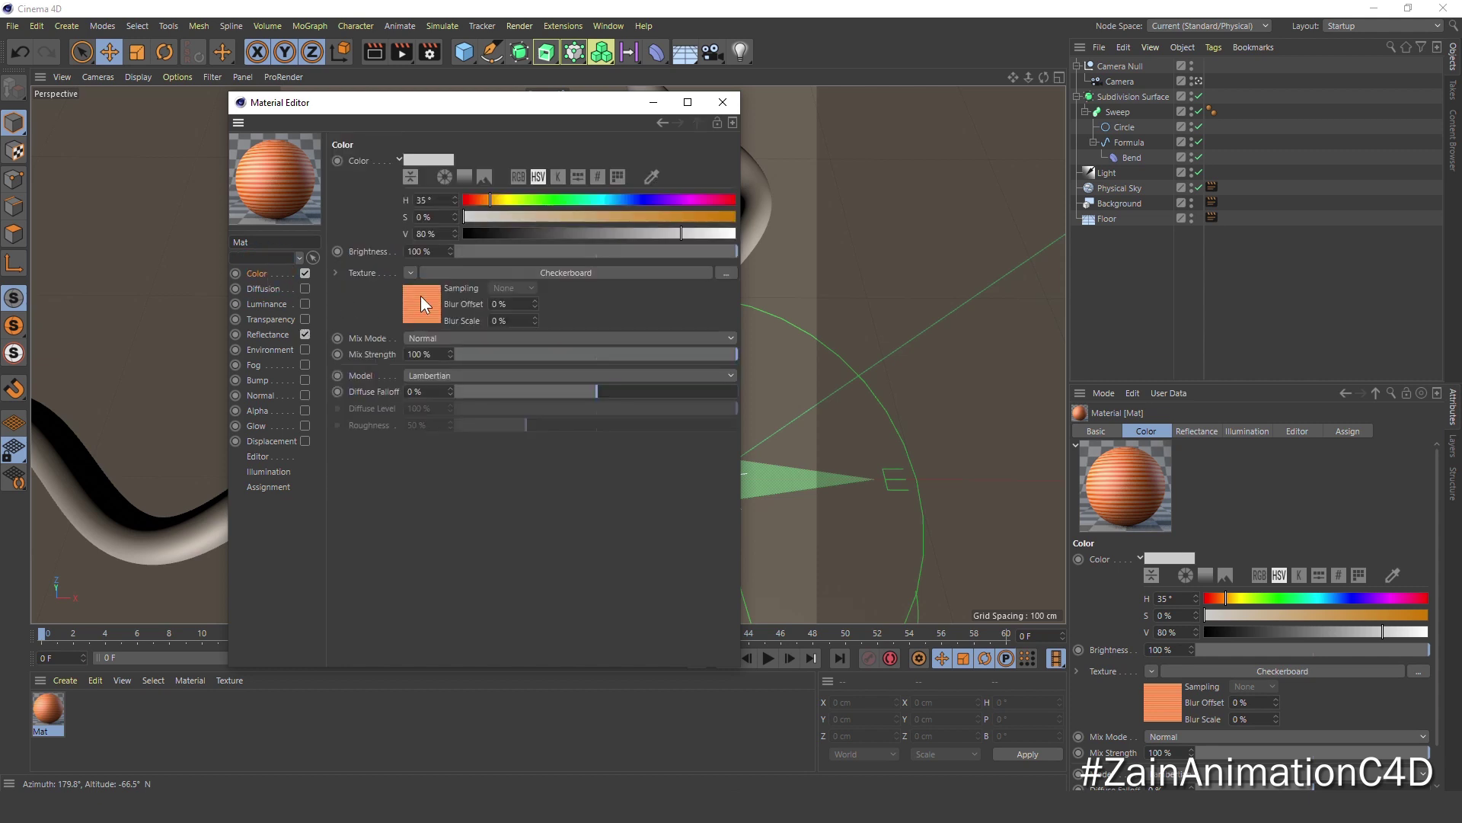
pyautogui.click(280, 305)
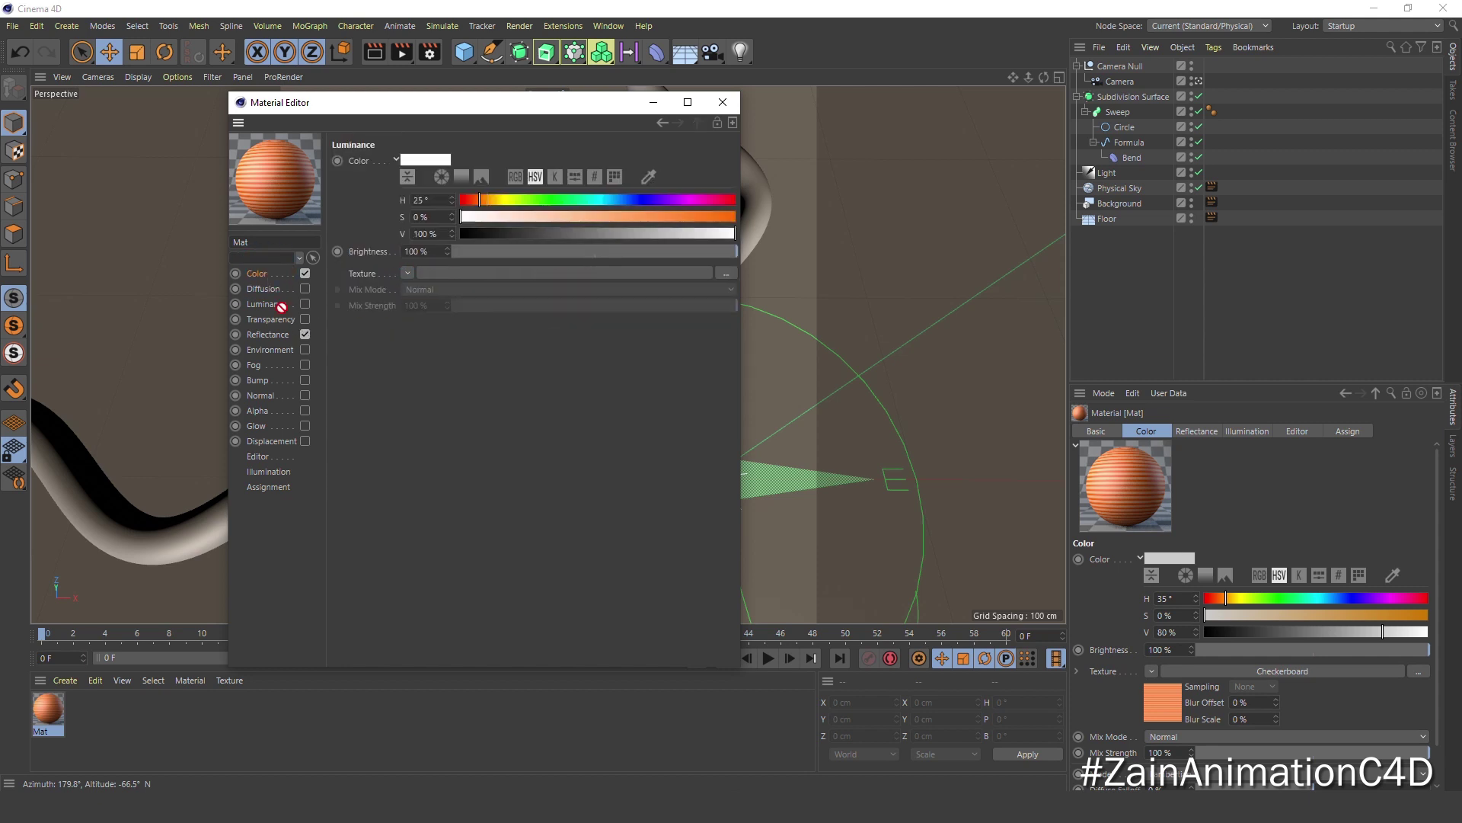
pyautogui.click(408, 274)
pyautogui.click(309, 303)
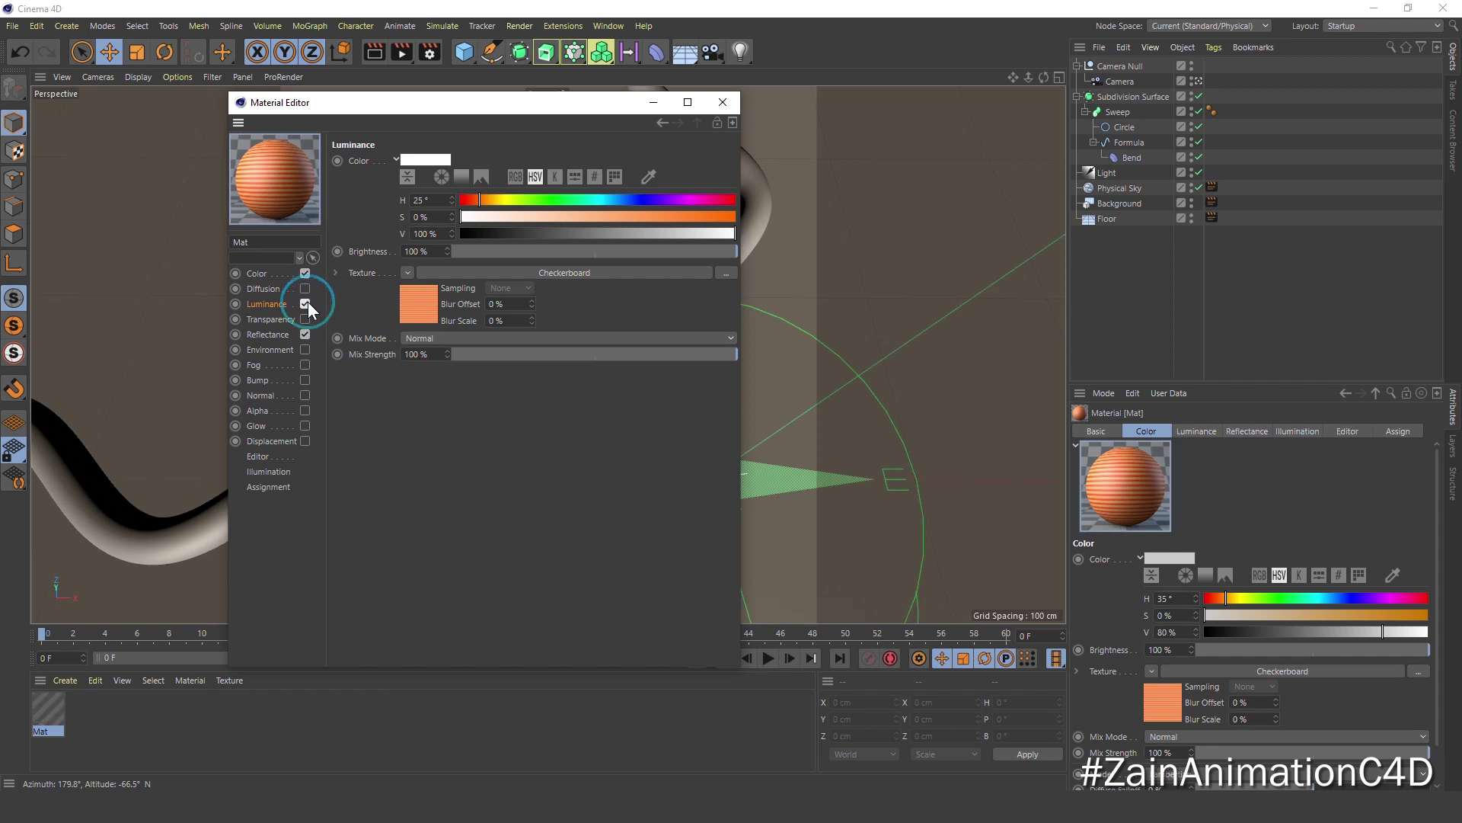
# Step: Create material Mat.1 with a dark brown colour of H 35, S 10, V 25
pyautogui.click(724, 102)
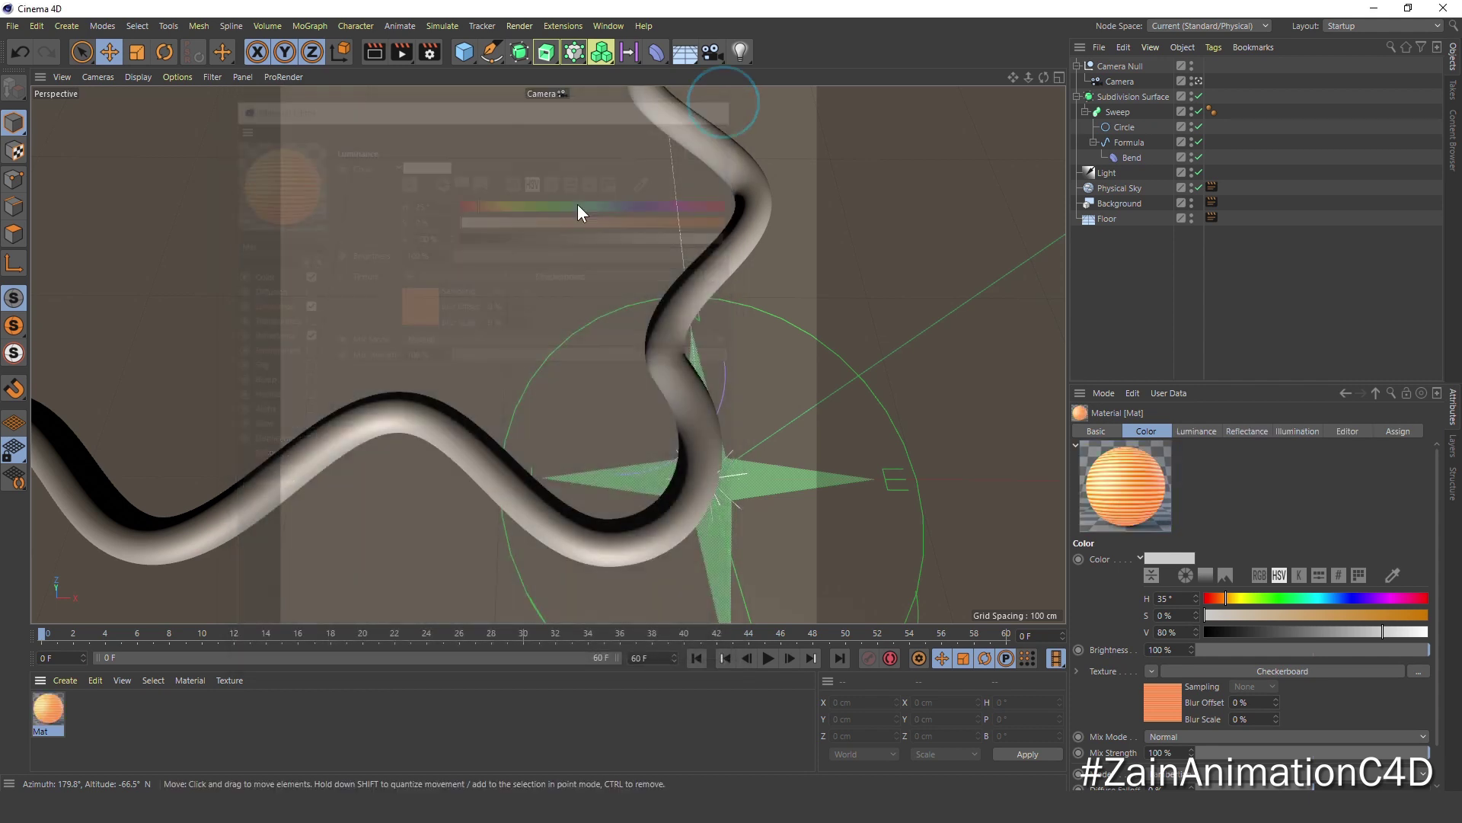
pyautogui.doubleClick(119, 738)
pyautogui.doubleClick(47, 708)
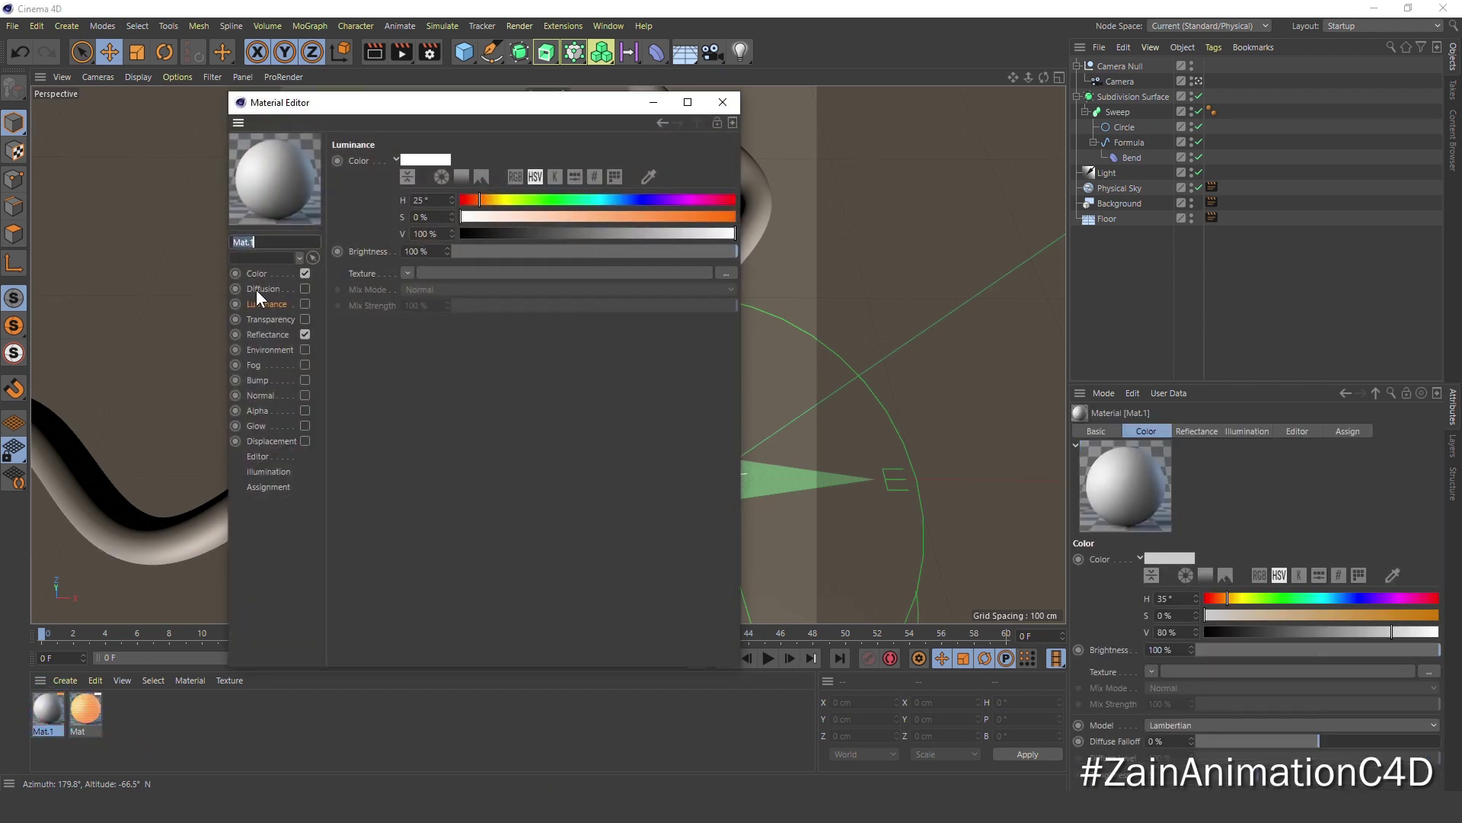
pyautogui.write('5')
pyautogui.press('Tab')
pyautogui.write('10')
pyautogui.press('Tab')
pyautogui.write('25')
pyautogui.press('Return')
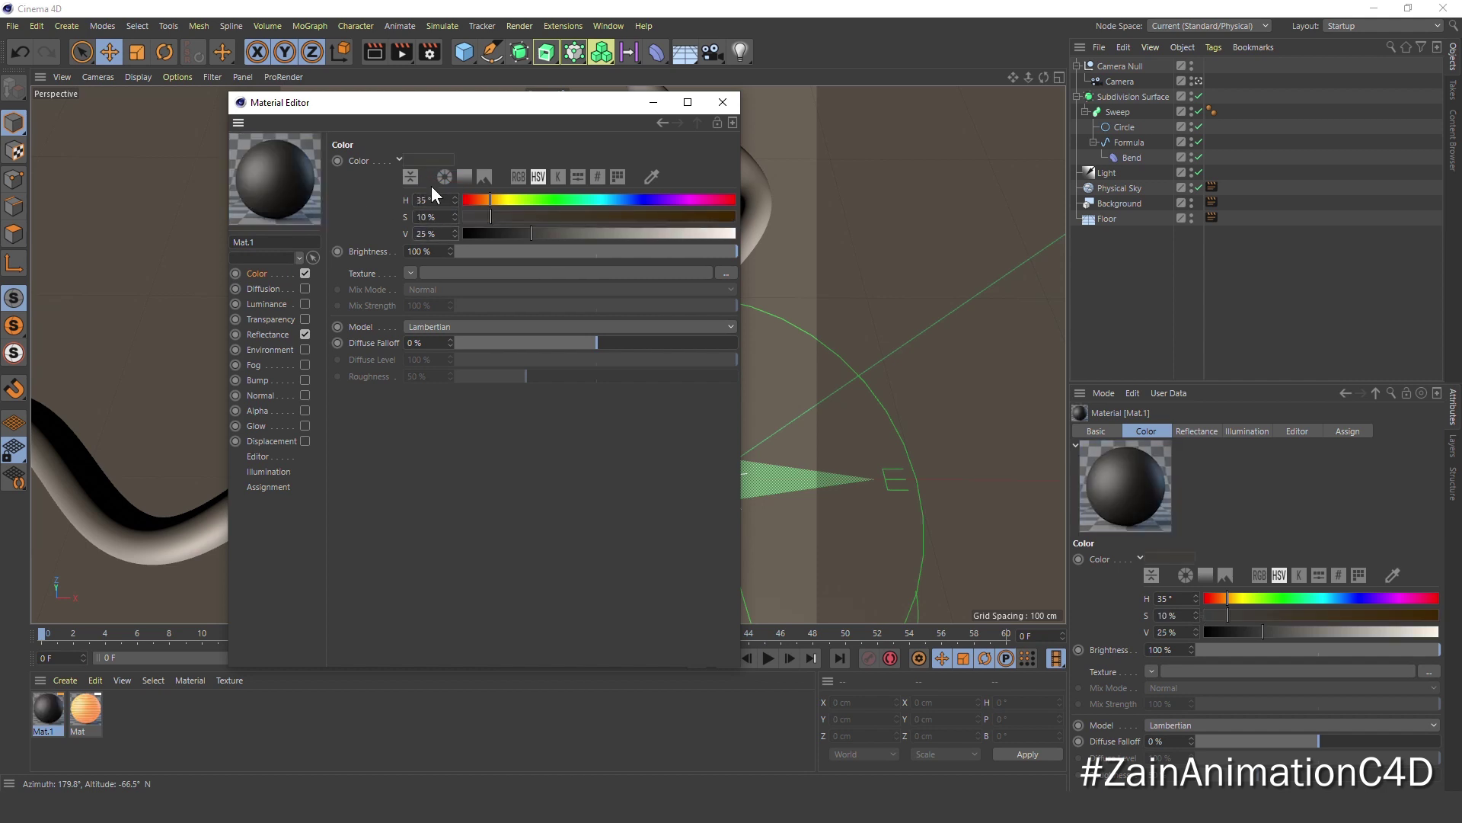
# Step: Apply Mat.1 to both the Floor and the Background objects
pyautogui.click(734, 100)
pyautogui.moveTo(47, 709); pyautogui.dragTo(1100, 221)
pyautogui.moveTo(47, 712)
pyautogui.mouseDown()
pyautogui.moveTo(1195, 189)
pyautogui.moveTo(1134, 203)
pyautogui.mouseUp()
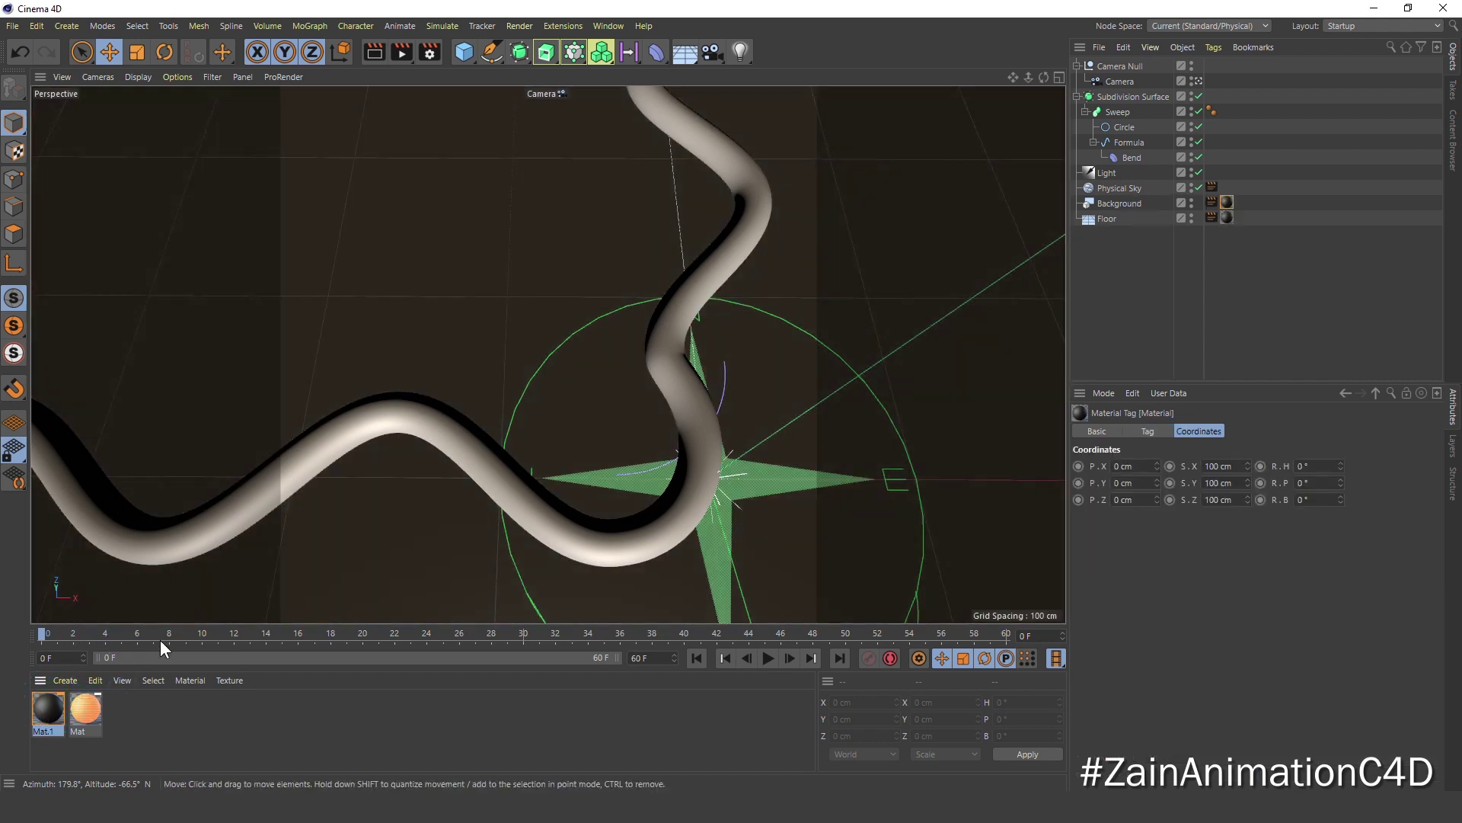
# Step: Assign the striped Mat to the Sweep, play the animation from the start, and render a viewport preview
pyautogui.moveTo(85, 714)
pyautogui.mouseDown()
pyautogui.moveTo(1150, 101)
pyautogui.moveTo(1135, 111)
pyautogui.mouseUp()
pyautogui.click(697, 657)
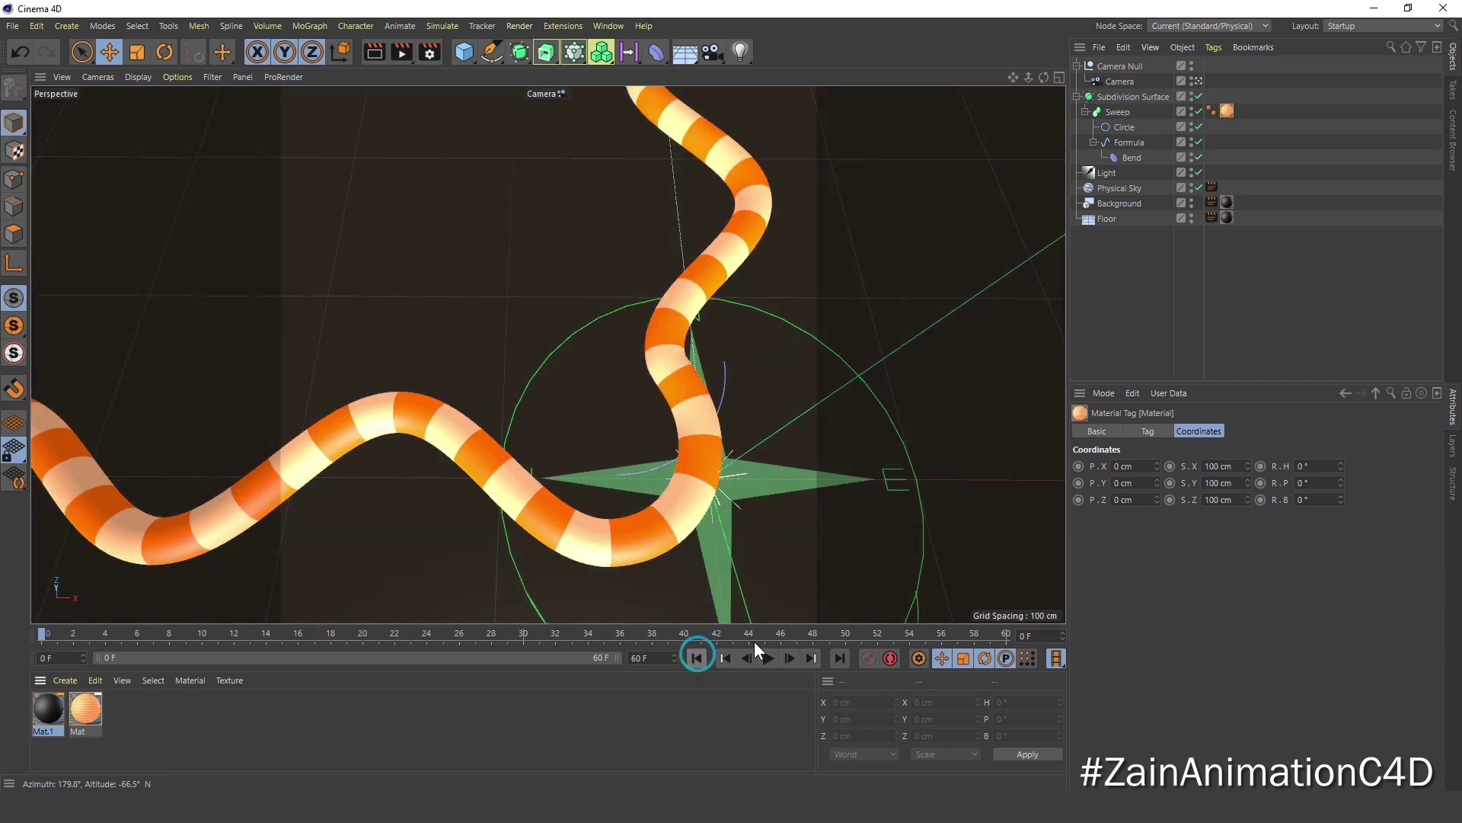
pyautogui.click(839, 658)
pyautogui.click(767, 657)
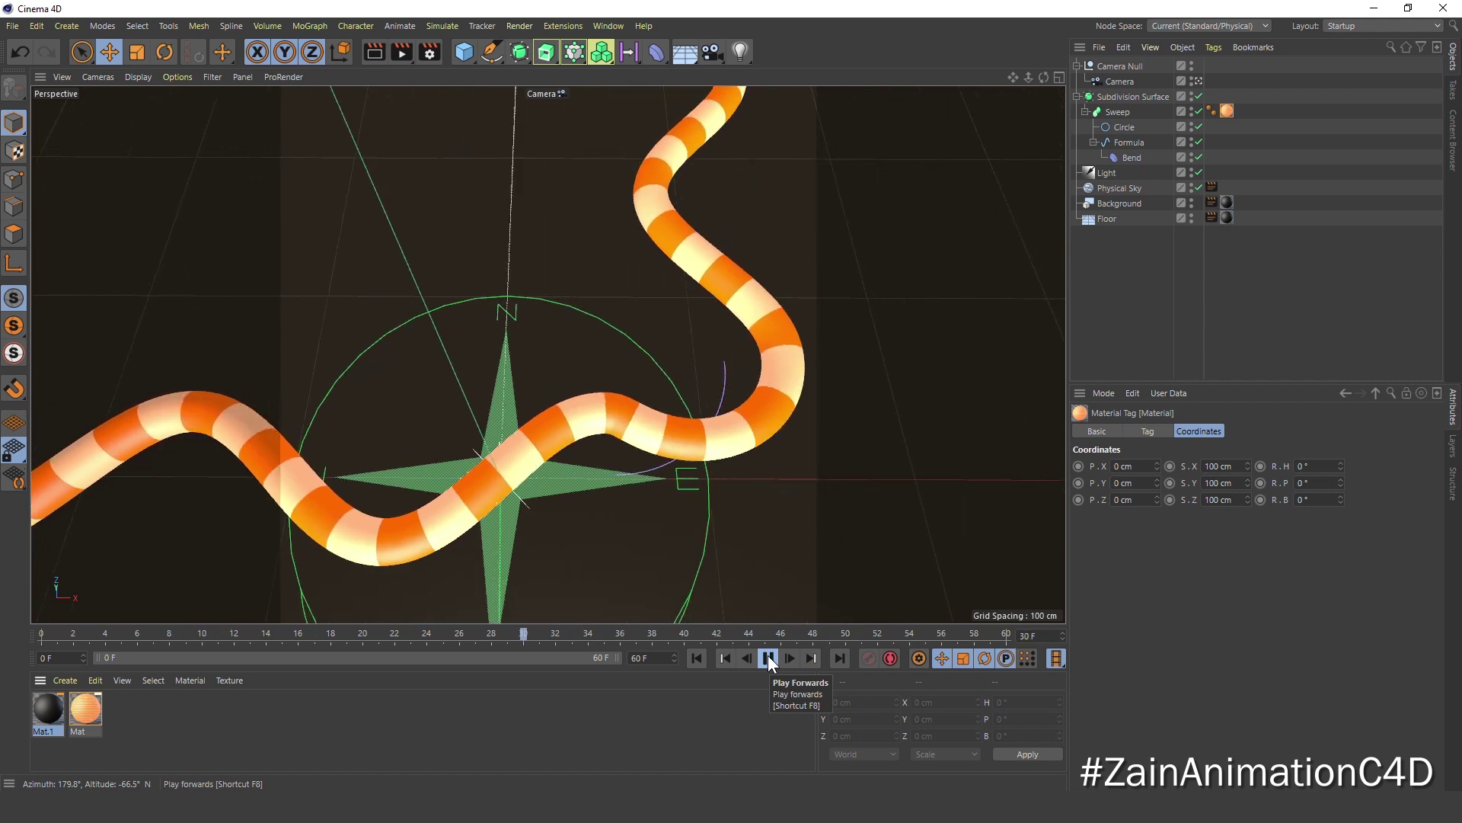
pyautogui.click(768, 657)
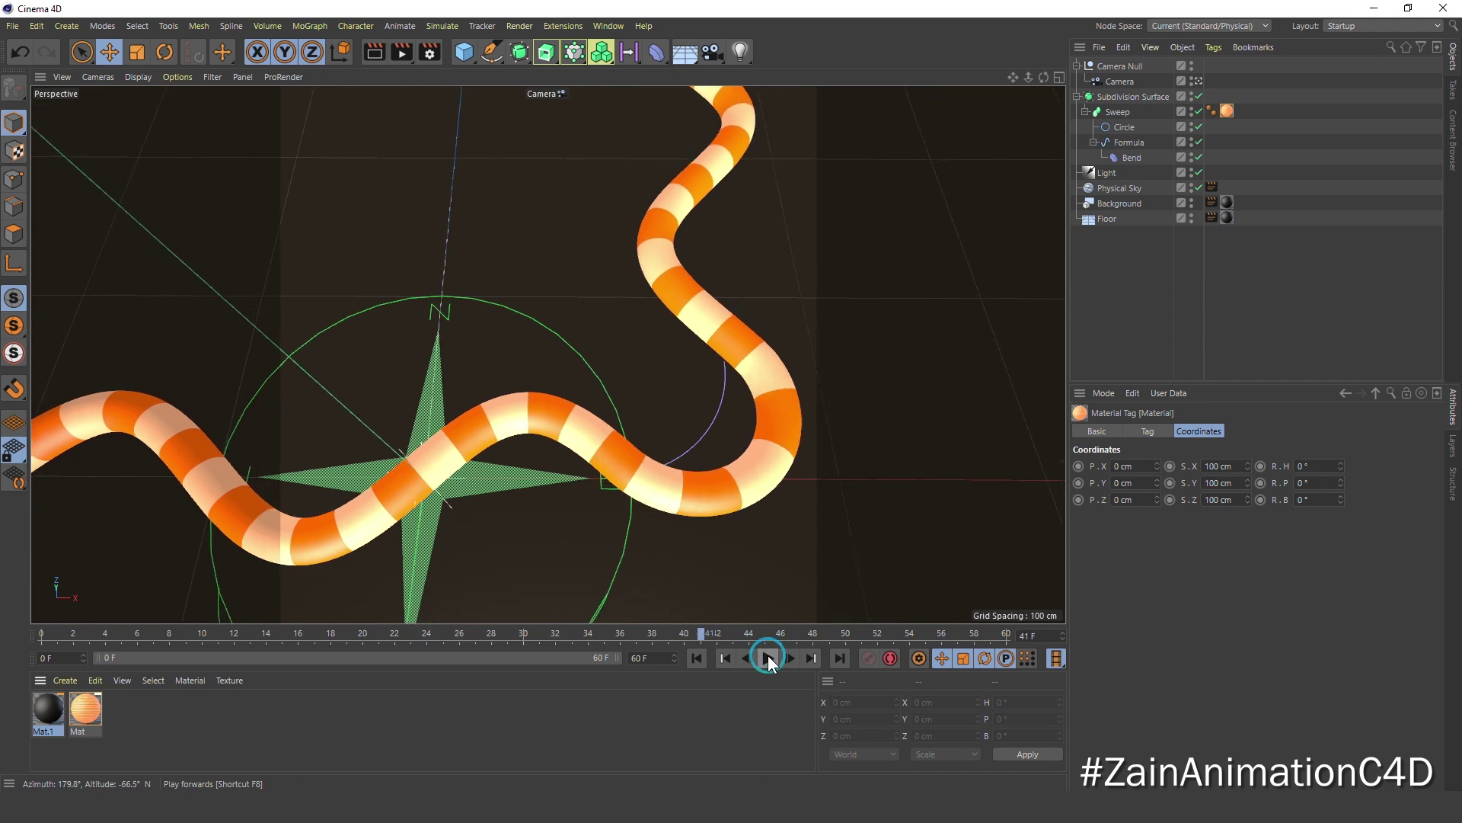
pyautogui.click(375, 52)
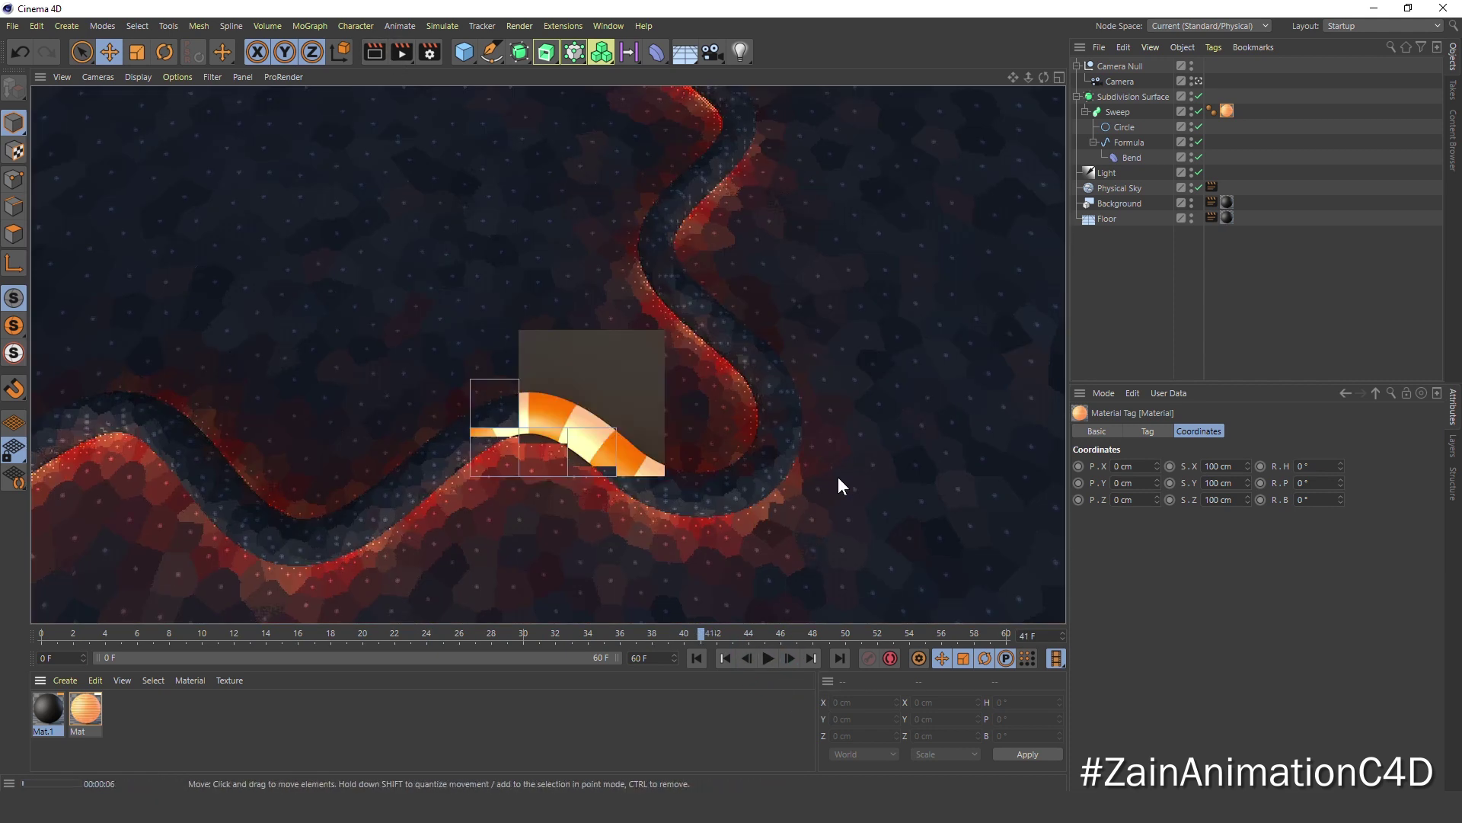